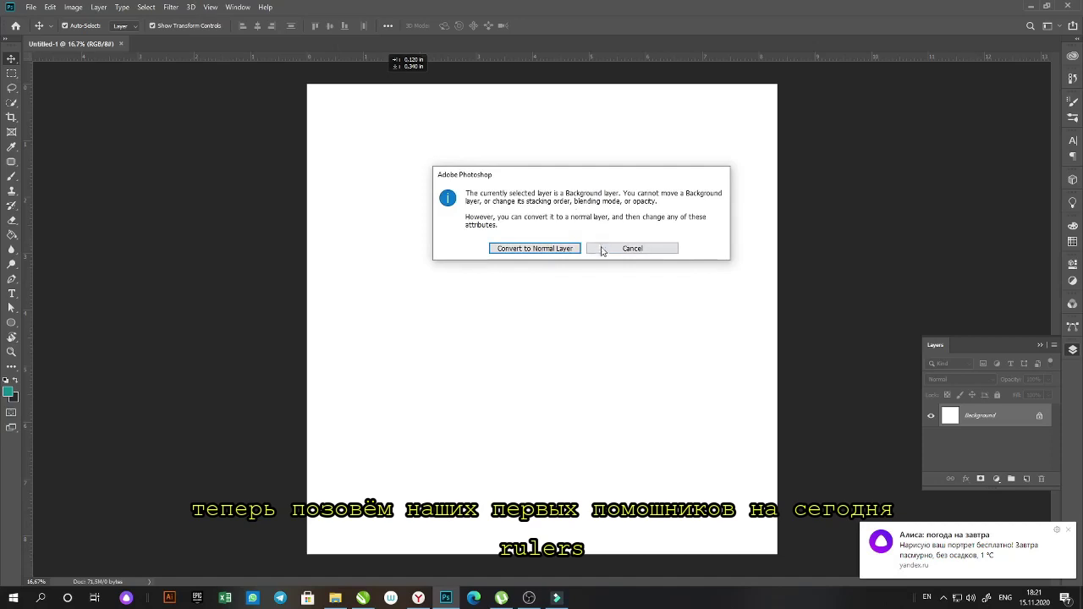
Decline converting the Background layer to a normal layer and turn on the rulers.
{"action": "left_click", "coordinate": [602, 250]}
{"action": "key", "text": "ctrl+r"}
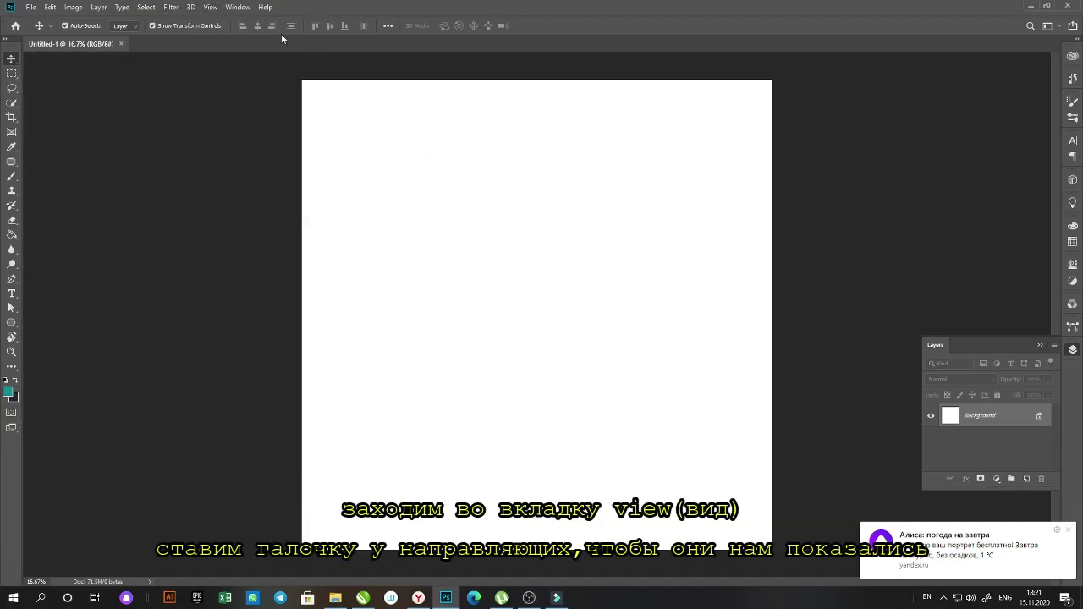
{"action": "left_click", "coordinate": [210, 8]}
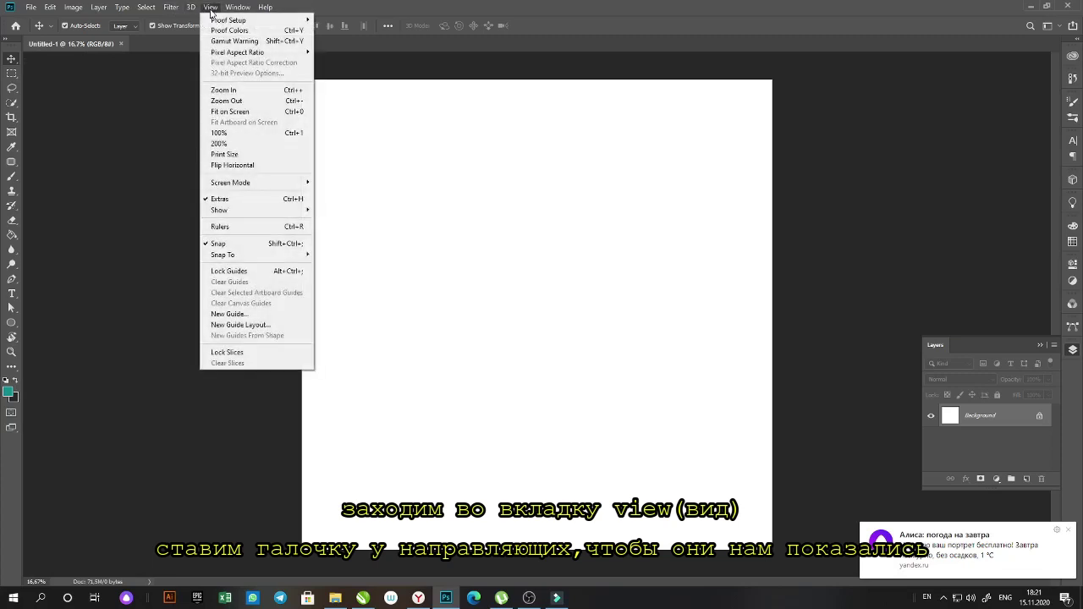
{"action": "left_click", "coordinate": [288, 227]}
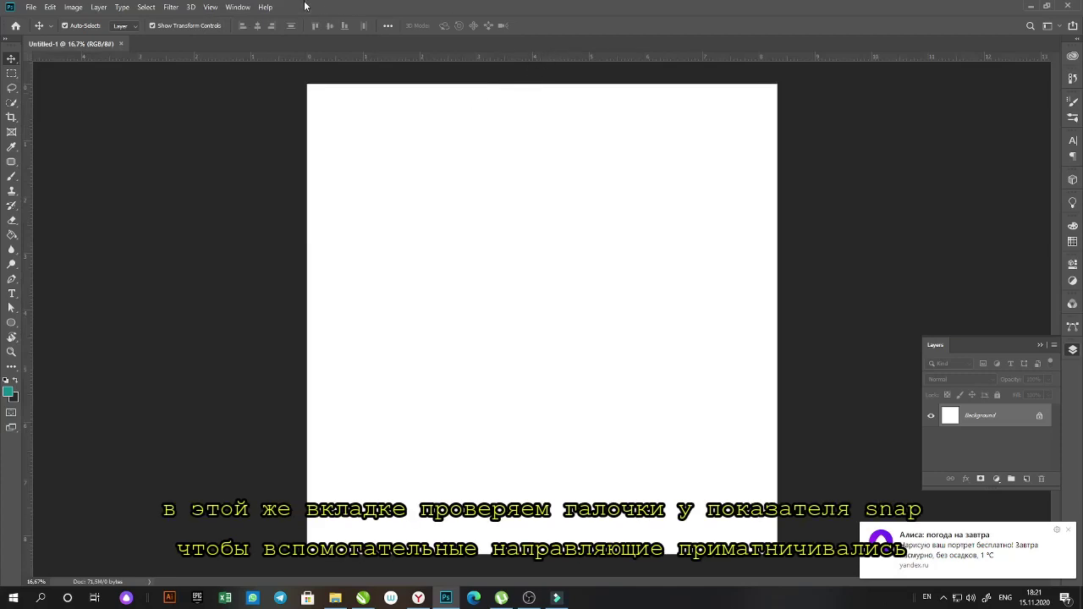
Check that snapping is enabled, and place one horizontal and one vertical guide through the centre of the canvas.
{"action": "left_click", "coordinate": [211, 9]}
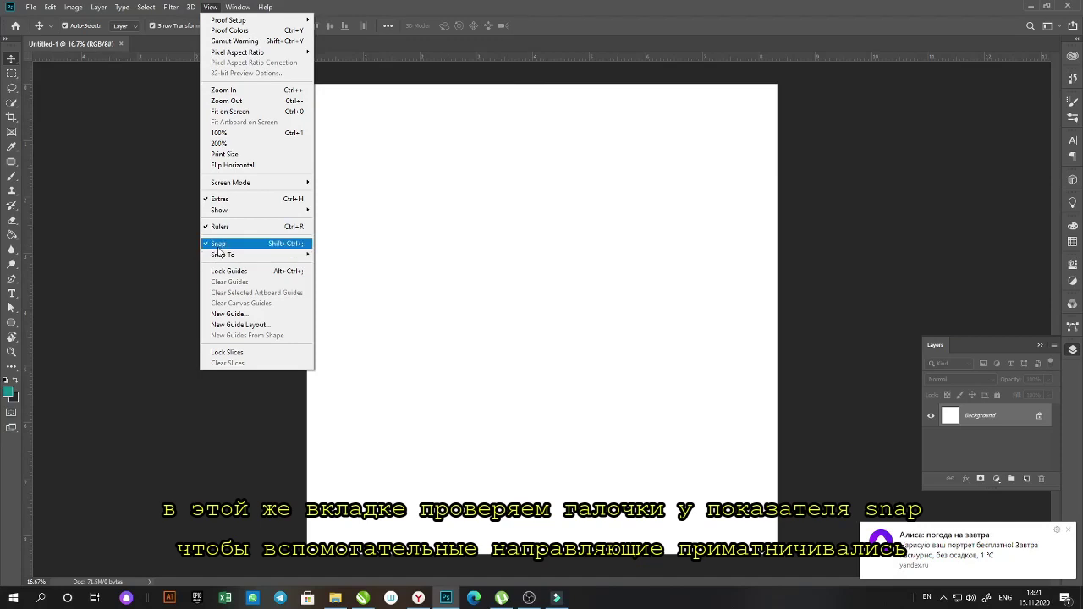
{"action": "mouse_move", "coordinate": [298, 259]}
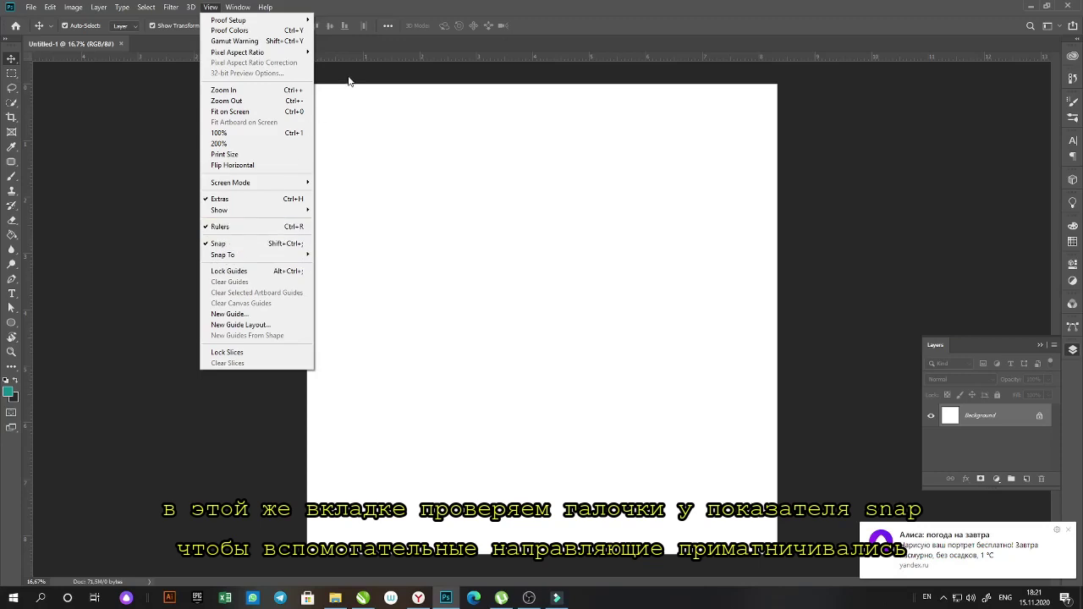
{"action": "key", "text": "Escape"}
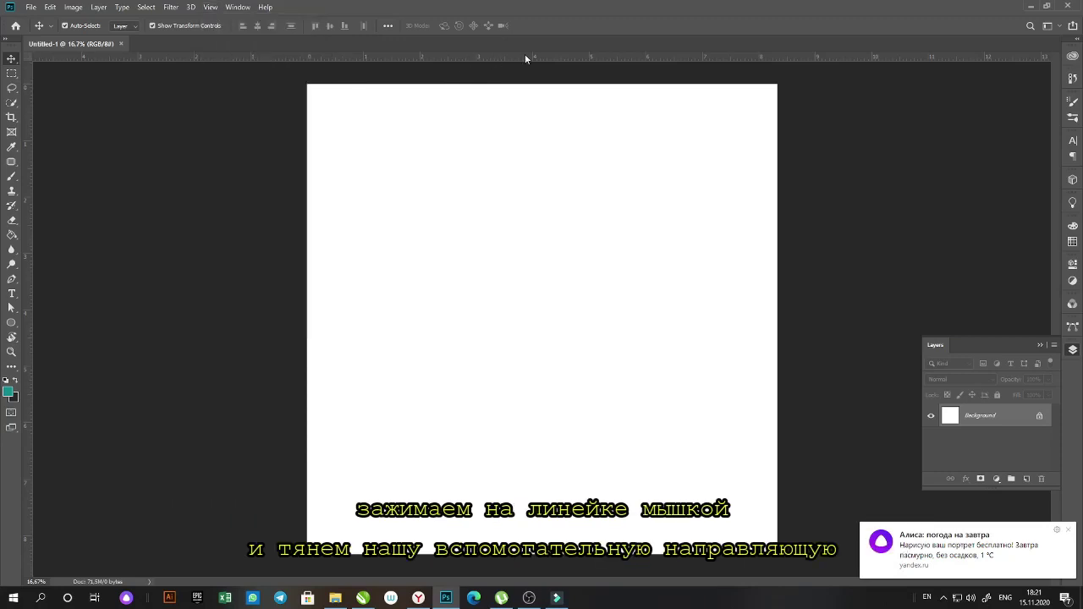
{"action": "left_click_drag", "start_coordinate": [524, 59], "coordinate": [534, 321]}
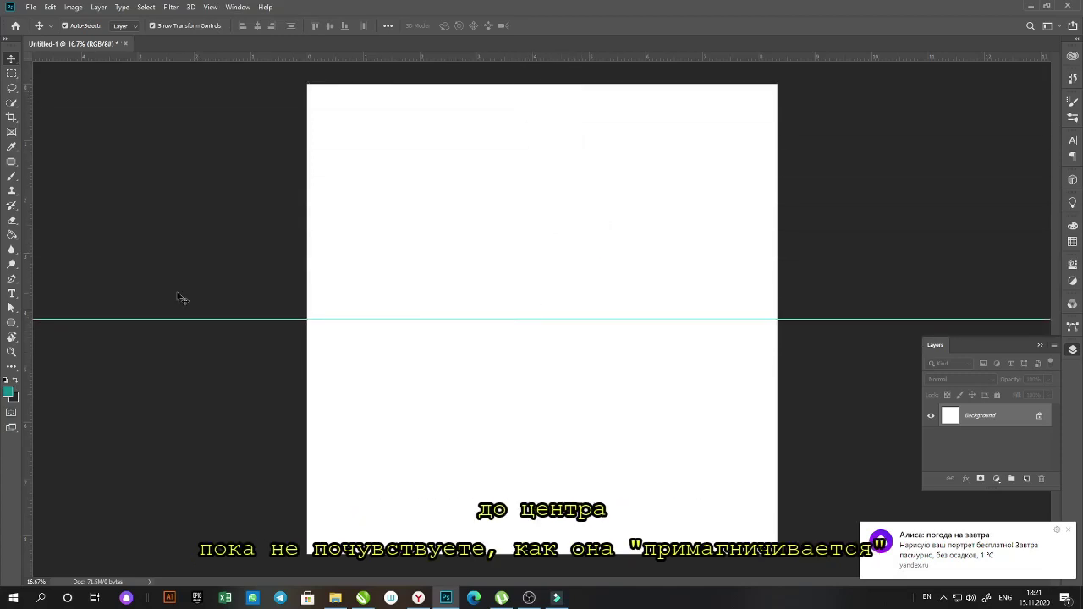
{"action": "left_click_drag", "start_coordinate": [29, 306], "coordinate": [541, 323]}
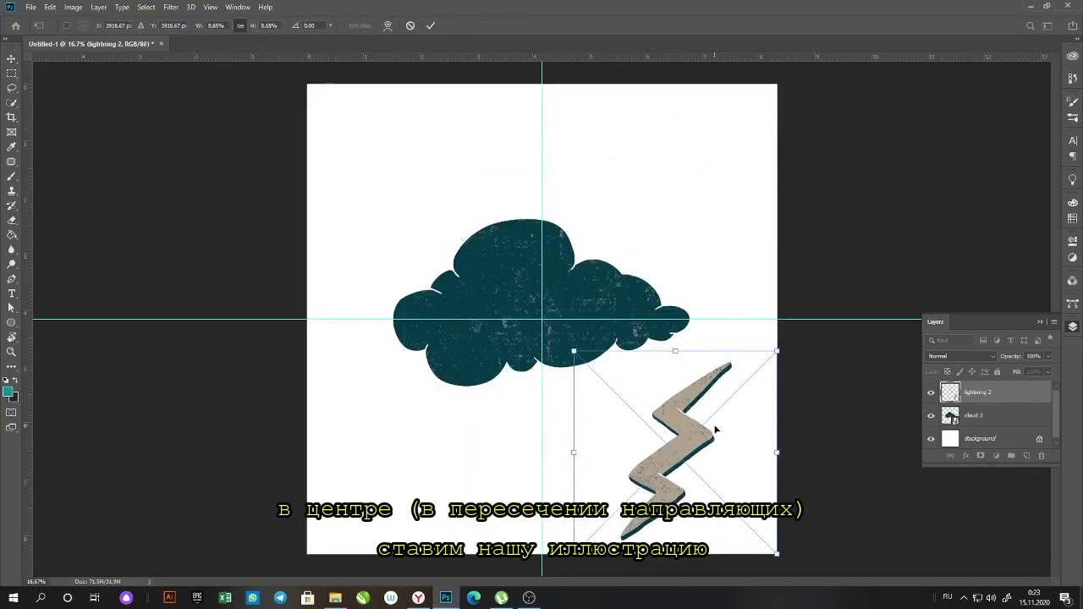
Scale the lightning 2 image down to about 6.84% and place it under the cloud's lower-left part.
{"action": "left_click_drag", "start_coordinate": [685, 444], "coordinate": [592, 287]}
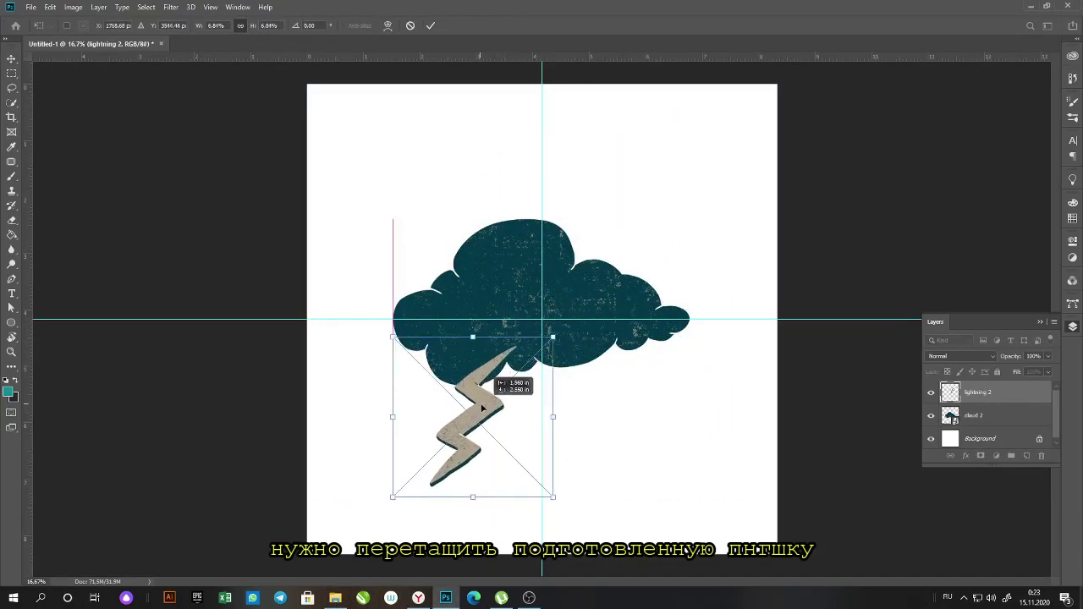
{"action": "left_click_drag", "start_coordinate": [484, 404], "coordinate": [461, 423]}
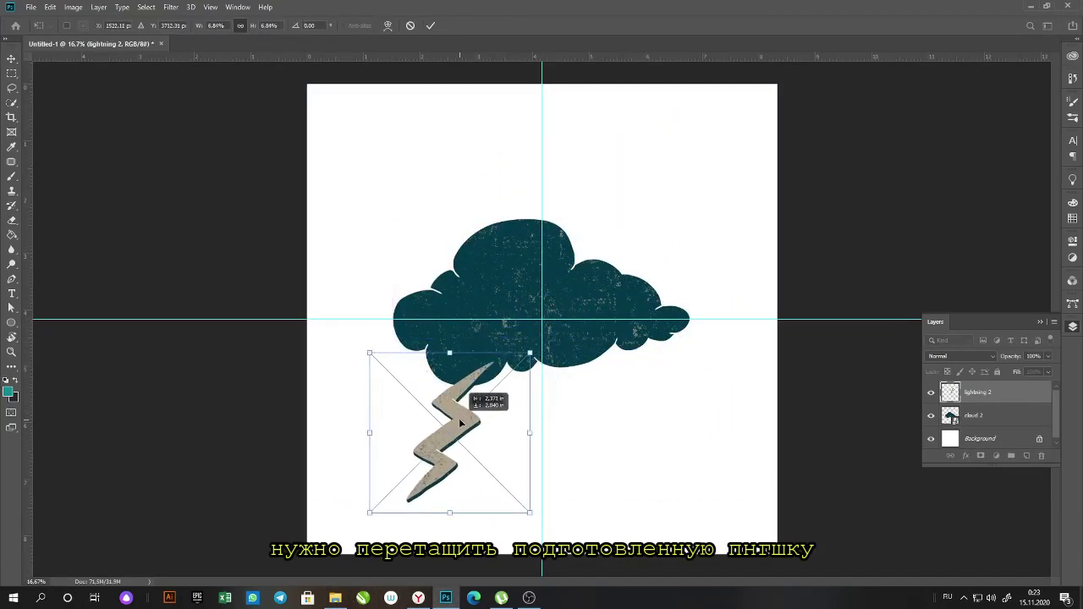
{"action": "key", "text": "Return"}
Try the lightning layer beneath the cloud layer, return it above, and overlap the bolt with the cloud's lower-left part.
{"action": "left_click_drag", "start_coordinate": [980, 416], "coordinate": [982, 383]}
{"action": "left_click_drag", "start_coordinate": [464, 428], "coordinate": [517, 415]}
{"action": "left_click_drag", "start_coordinate": [982, 393], "coordinate": [982, 426]}
{"action": "left_click_drag", "start_coordinate": [511, 428], "coordinate": [457, 396]}
{"action": "left_click", "coordinate": [524, 412]}
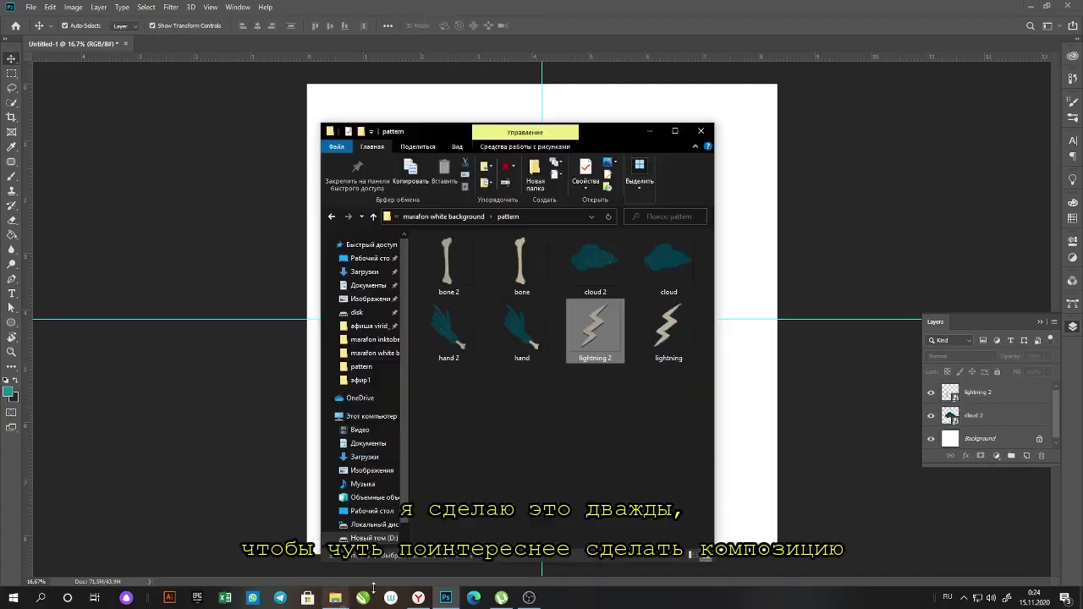
Place a second lightning 2 image from the pattern folder, rotated and scaled down, above the cloud's upper-right side.
{"action": "left_click_drag", "start_coordinate": [597, 330], "coordinate": [542, 321]}
{"action": "left_click_drag", "start_coordinate": [761, 101], "coordinate": [640, 207]}
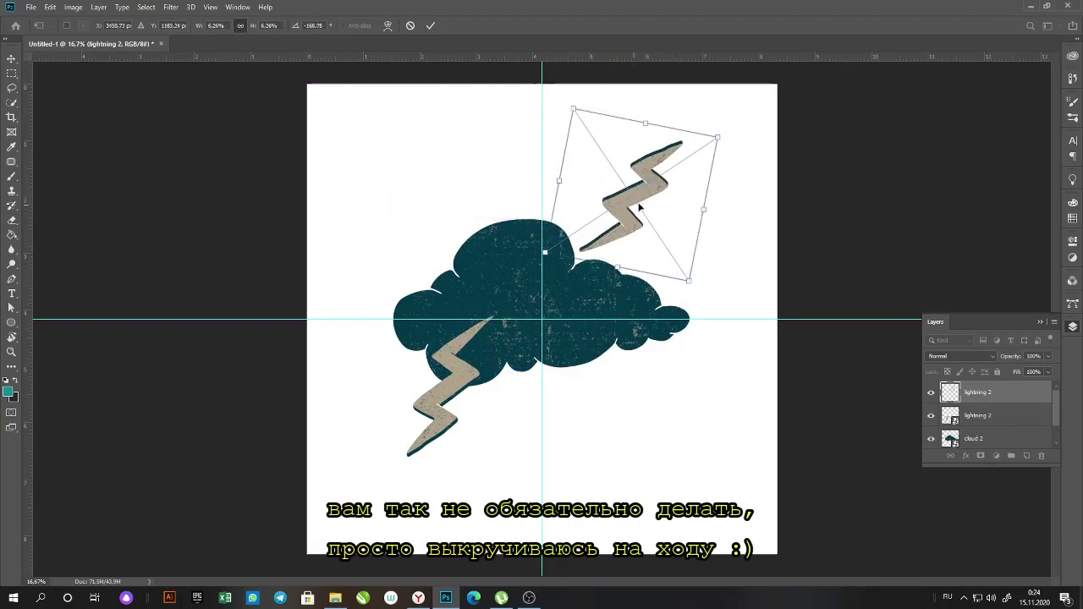
{"action": "left_click_drag", "start_coordinate": [705, 292], "coordinate": [699, 295]}
{"action": "left_click_drag", "start_coordinate": [629, 201], "coordinate": [636, 206]}
{"action": "left_click_drag", "start_coordinate": [725, 147], "coordinate": [683, 172]}
{"action": "left_click_drag", "start_coordinate": [629, 202], "coordinate": [635, 207]}
{"action": "key", "text": "Return"}
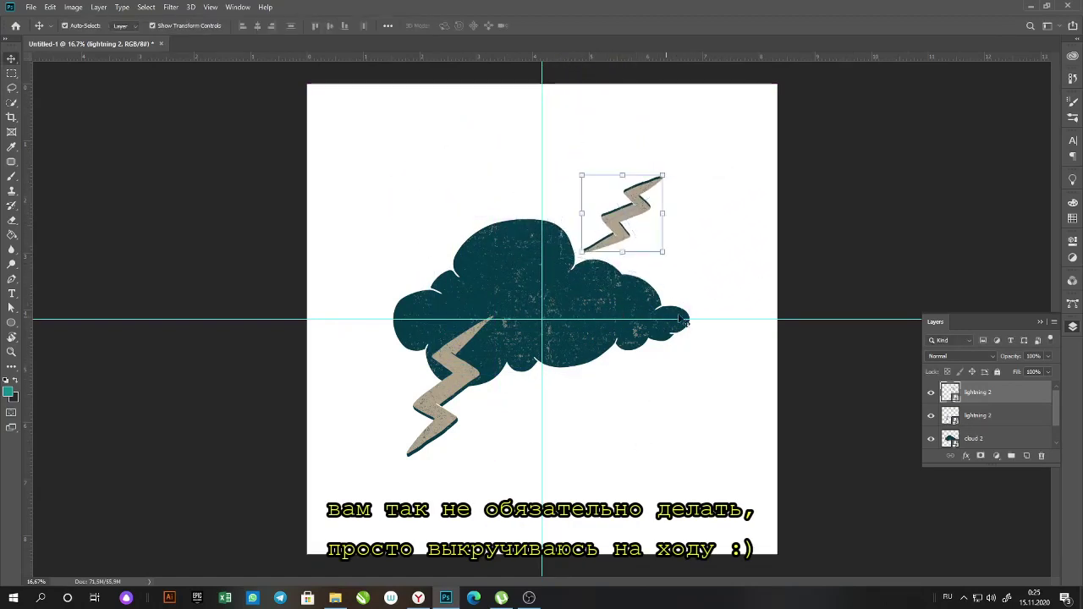
Replace the lower bolt with a newly placed, larger lightning 2 image over the cloud's lower-left part, and delete the upper bolt.
{"action": "left_click", "coordinate": [413, 446]}
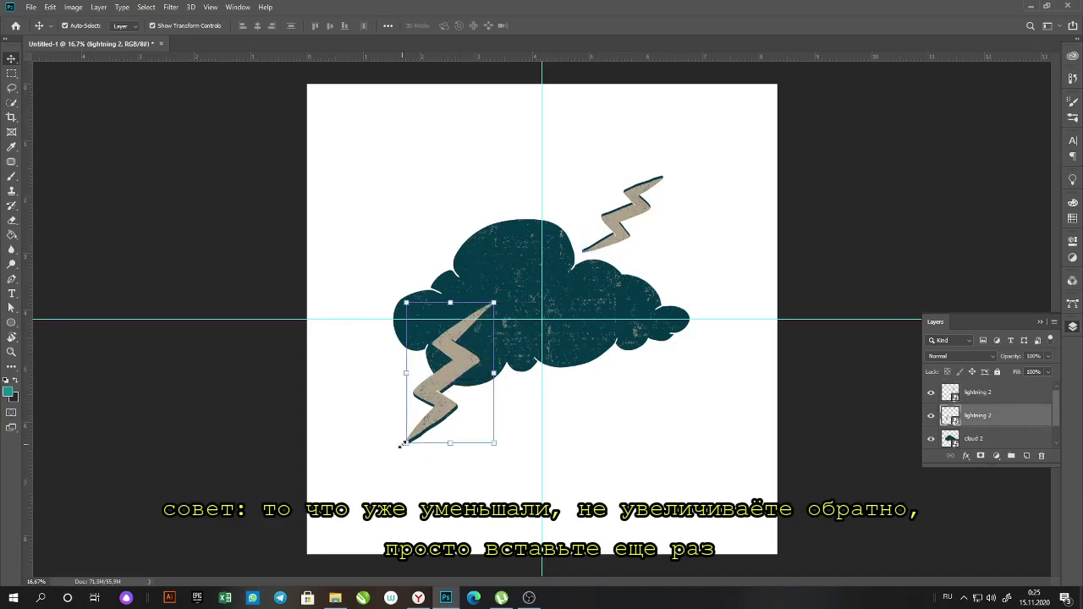
{"action": "key", "text": "Delete"}
{"action": "left_click", "coordinate": [341, 604]}
{"action": "left_click_drag", "start_coordinate": [777, 85], "coordinate": [544, 318]}
{"action": "left_click_drag", "start_coordinate": [441, 429], "coordinate": [470, 380]}
{"action": "left_click_drag", "start_coordinate": [573, 268], "coordinate": [525, 316]}
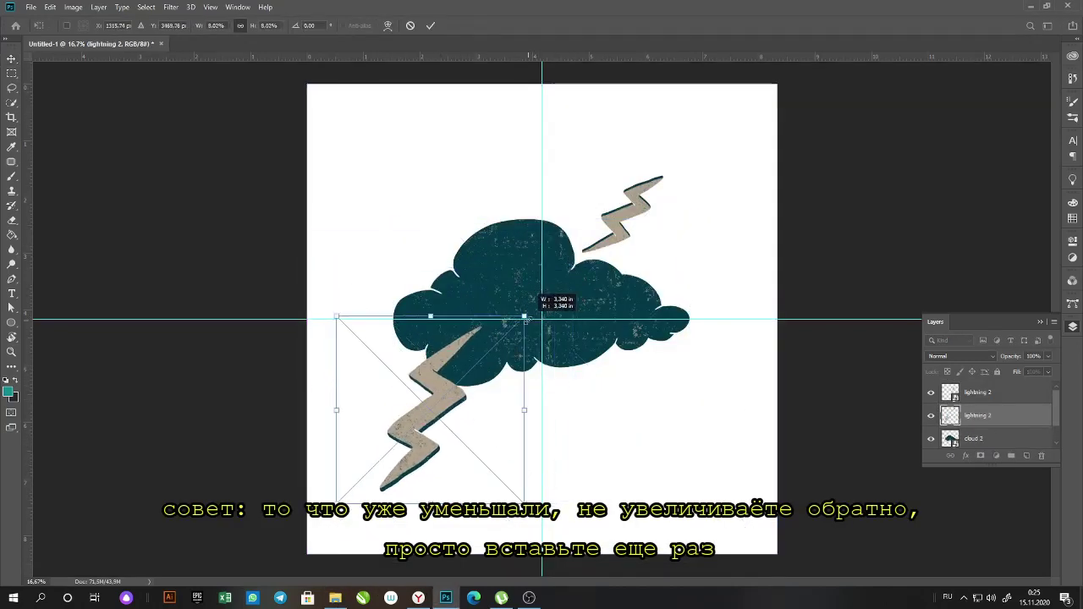
{"action": "left_click_drag", "start_coordinate": [445, 405], "coordinate": [465, 386]}
{"action": "left_click_drag", "start_coordinate": [355, 485], "coordinate": [370, 470]}
{"action": "left_click_drag", "start_coordinate": [401, 455], "coordinate": [400, 447]}
{"action": "key", "text": "Return"}
{"action": "left_click", "coordinate": [643, 218]}
{"action": "key", "text": "Delete"}
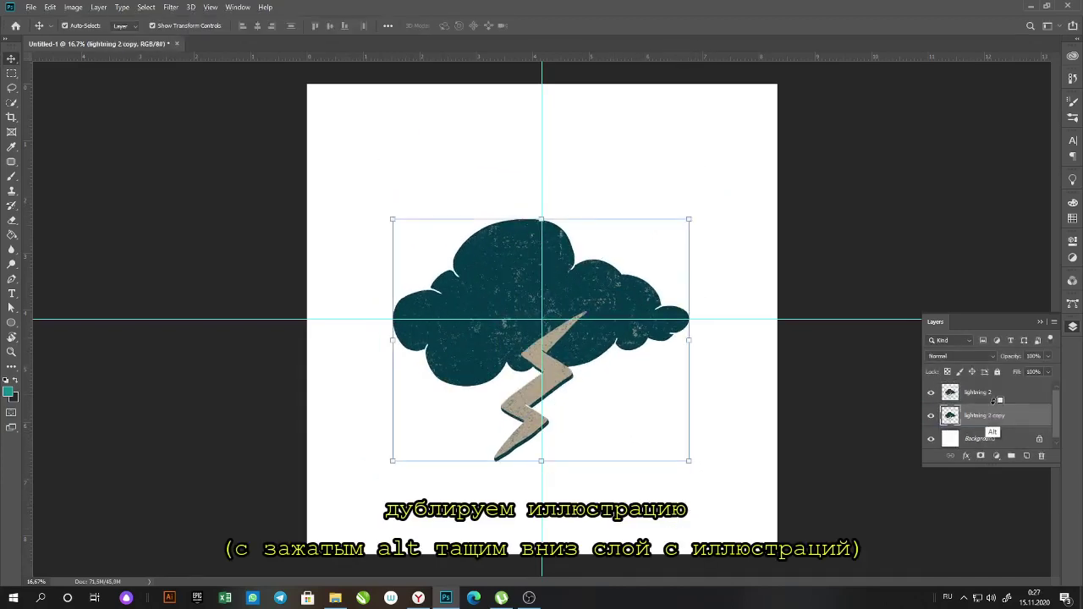
Select the canvas's upper-left quadrant up to the guides on the lightning 2 layer and cut that part of the illustration.
{"action": "left_click", "coordinate": [981, 392]}
{"action": "left_click", "coordinate": [5, 74]}
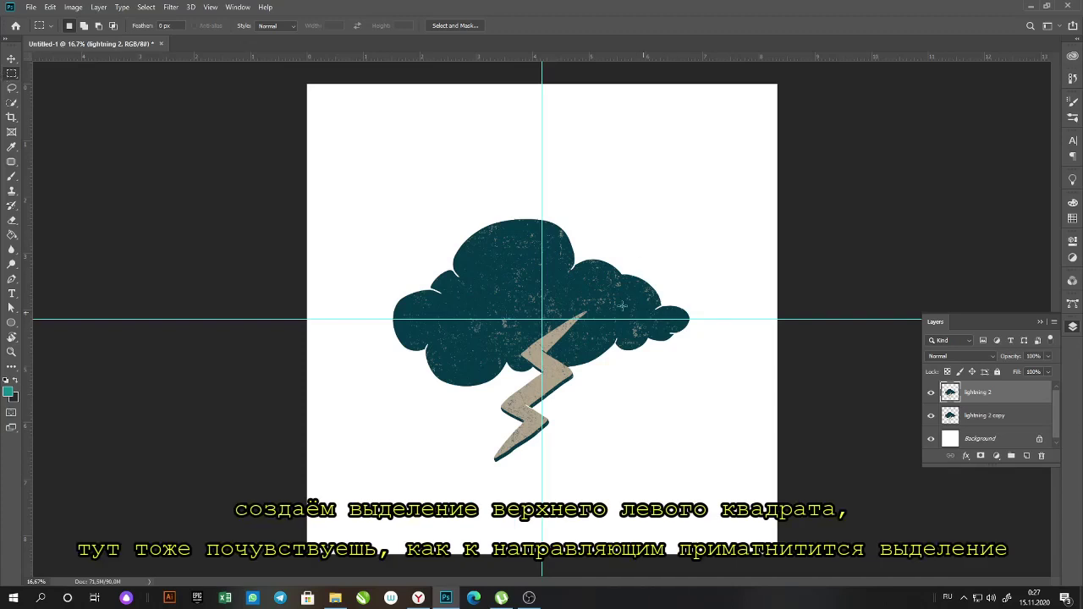
{"action": "left_click_drag", "start_coordinate": [307, 83], "coordinate": [542, 320]}
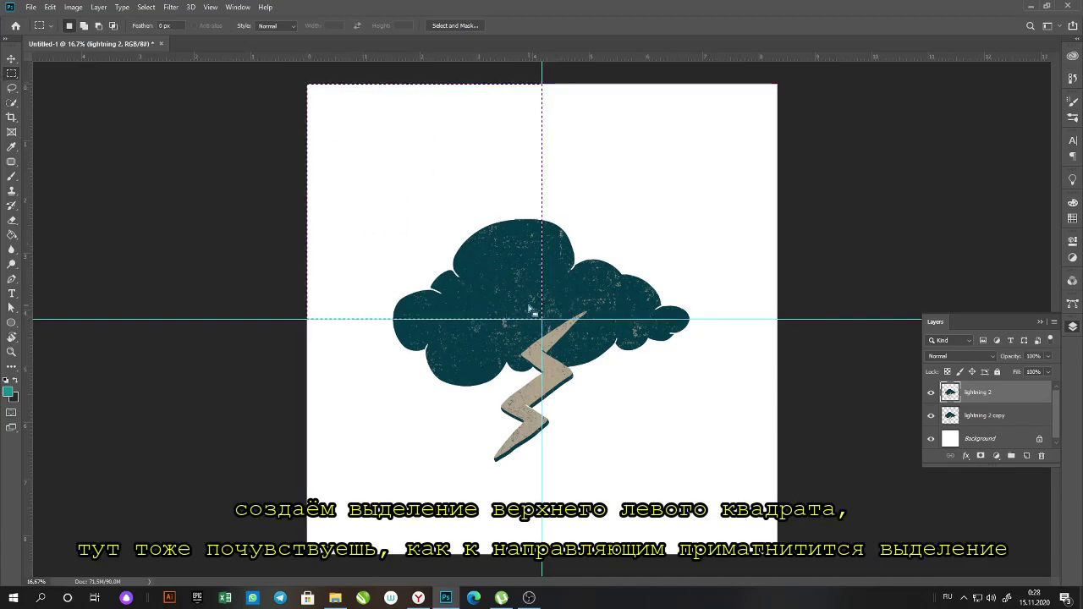
{"action": "scroll", "coordinate": [525, 304], "scroll_direction": "up", "scroll_amount": 5}
{"action": "scroll", "coordinate": [523, 291], "scroll_direction": "up", "scroll_amount": 3}
{"action": "scroll", "coordinate": [440, 213], "scroll_direction": "down", "scroll_amount": 8}
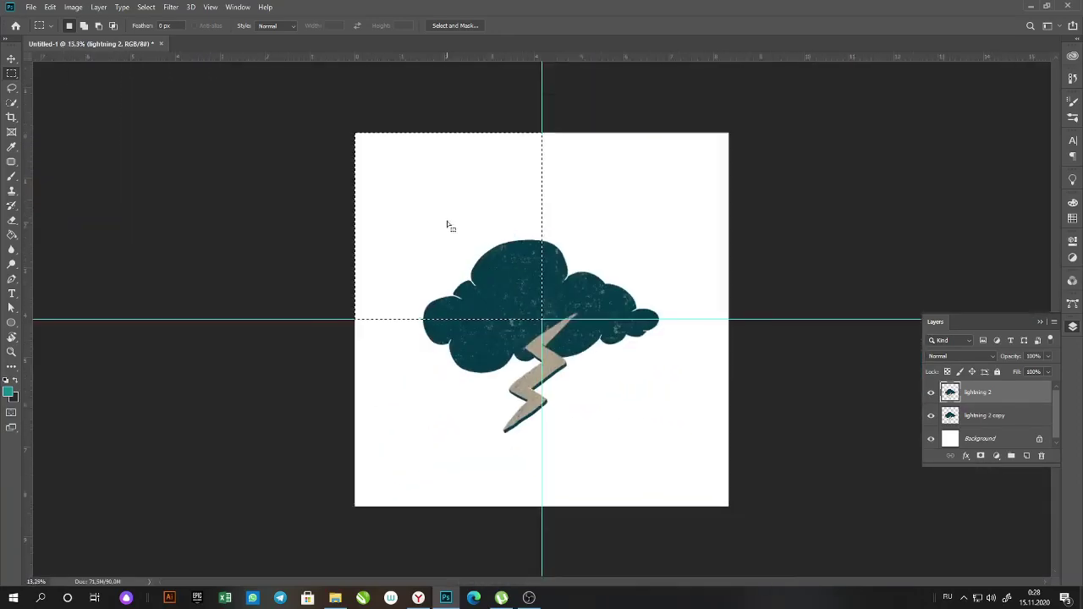
{"action": "scroll", "coordinate": [448, 222], "scroll_direction": "up", "scroll_amount": 1}
{"action": "key", "text": "ctrl+x"}
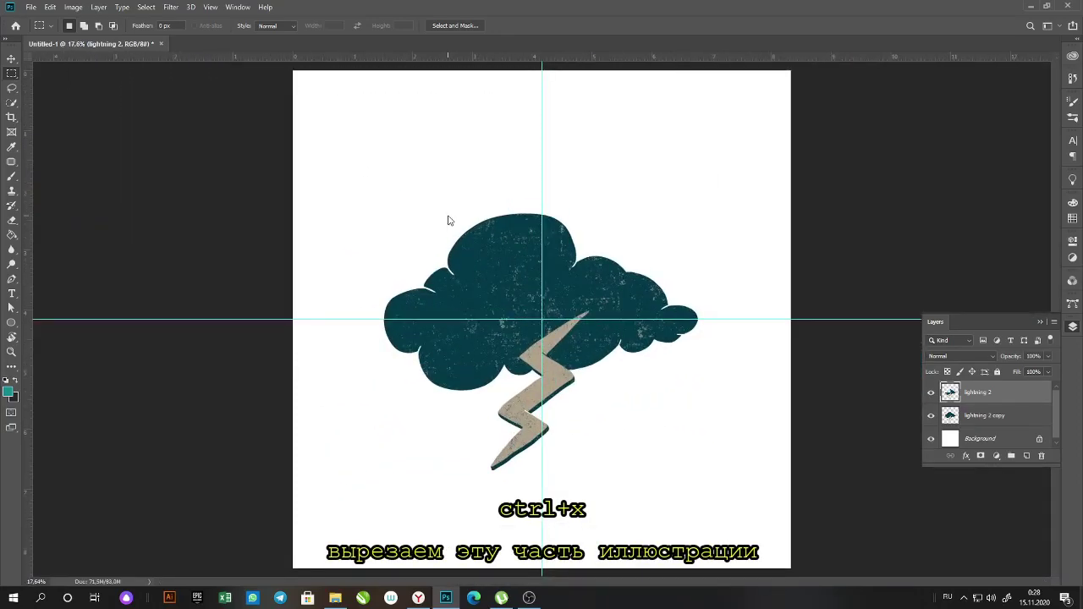
Paste the cut segment as a new layer and move it into the canvas's lower-right corner.
{"action": "key", "text": "ctrl+v"}
{"action": "key", "text": "v"}
{"action": "left_click_drag", "start_coordinate": [618, 358], "coordinate": [759, 521]}
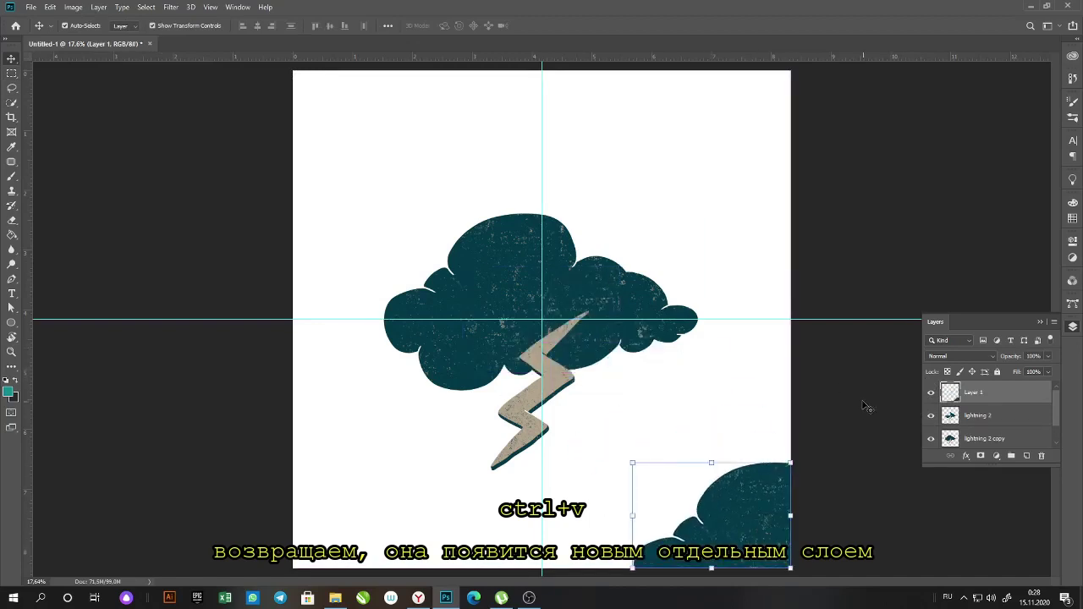
{"action": "left_click", "coordinate": [929, 440]}
{"action": "left_click", "coordinate": [969, 412]}
{"action": "left_click", "coordinate": [756, 499]}
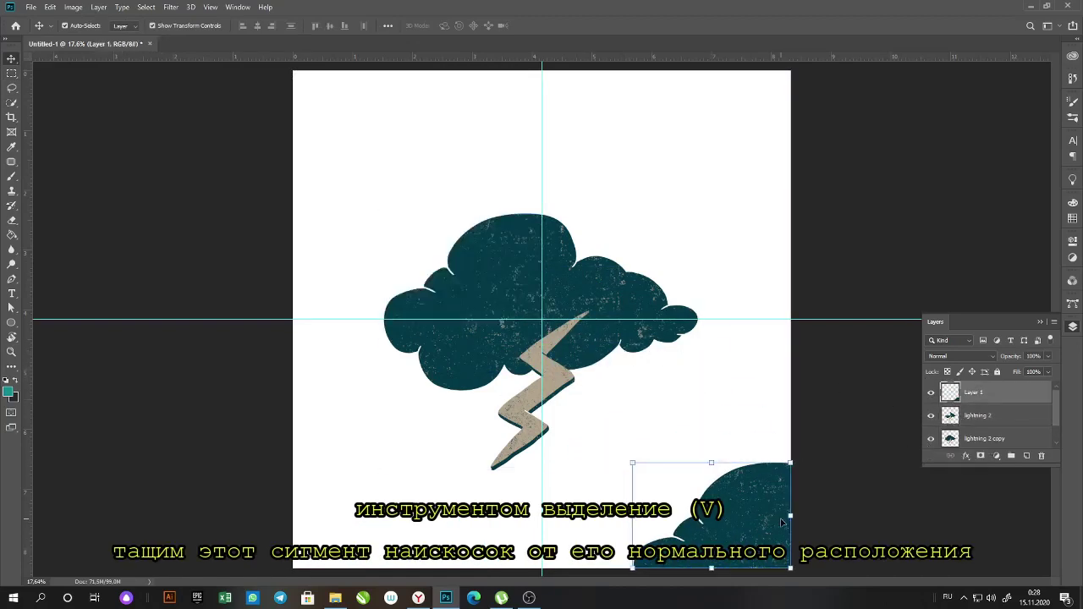
Examine up close how the pasted cloud segment aligns with the canvas's lower-right corner.
{"action": "scroll", "coordinate": [787, 532], "scroll_direction": "up", "scroll_amount": 3}
{"action": "scroll", "coordinate": [787, 569], "scroll_direction": "up", "scroll_amount": 8}
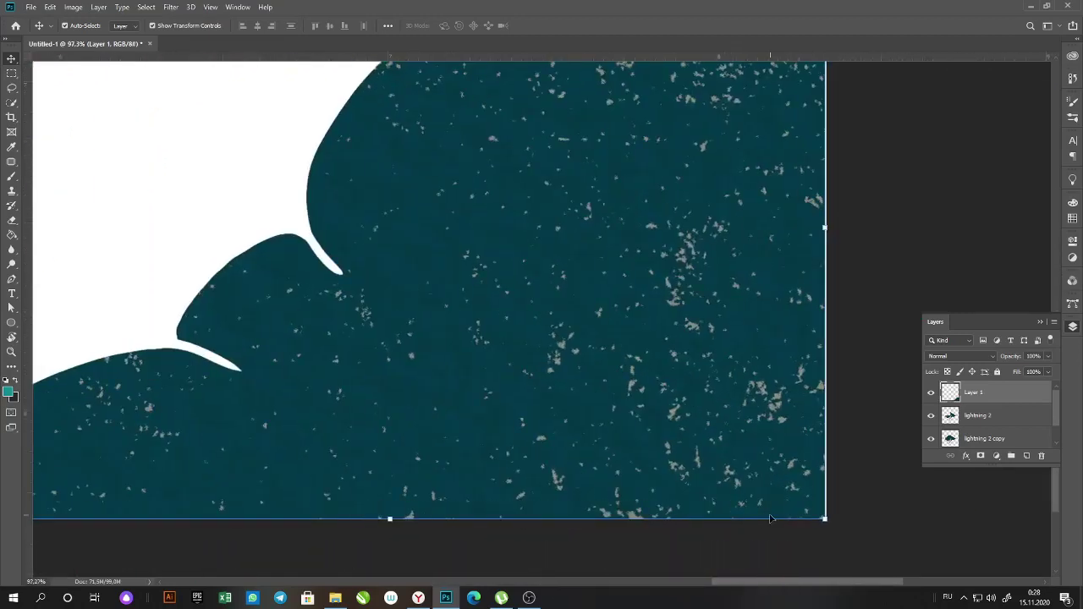
{"action": "scroll", "coordinate": [838, 488], "scroll_direction": "up", "scroll_amount": 4}
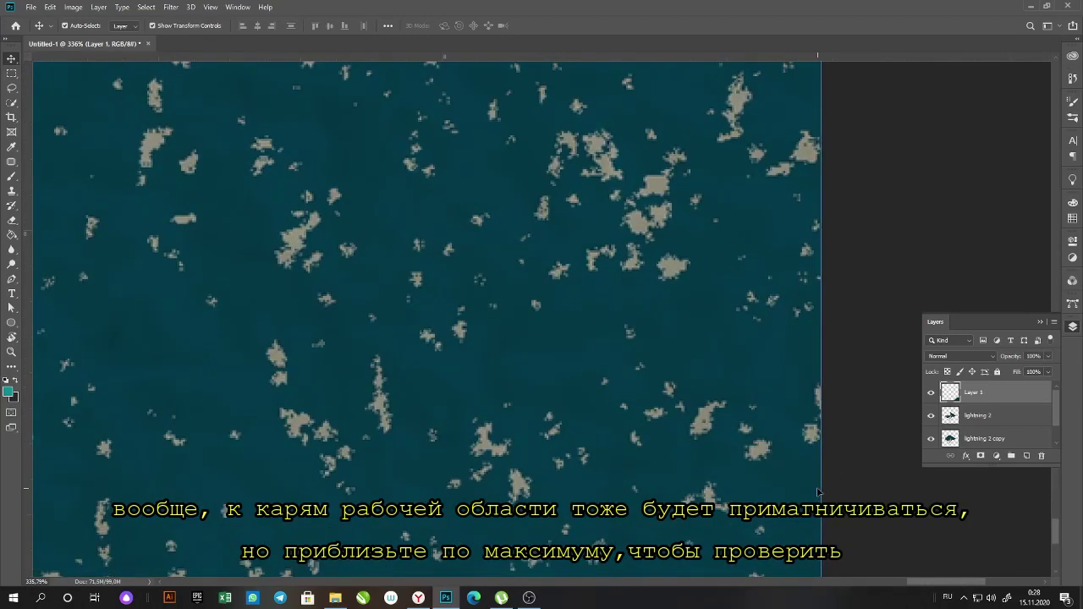
{"action": "scroll", "coordinate": [787, 542], "scroll_direction": "down", "scroll_amount": 2}
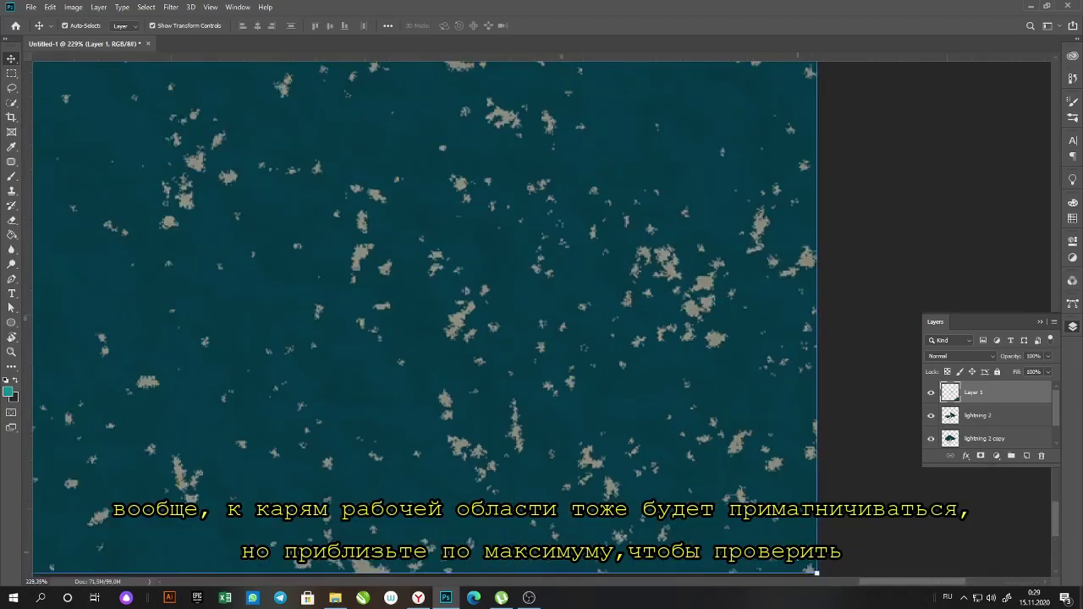
{"action": "scroll", "coordinate": [771, 573], "scroll_direction": "up", "scroll_amount": 2}
{"action": "scroll", "coordinate": [772, 542], "scroll_direction": "down", "scroll_amount": 10}
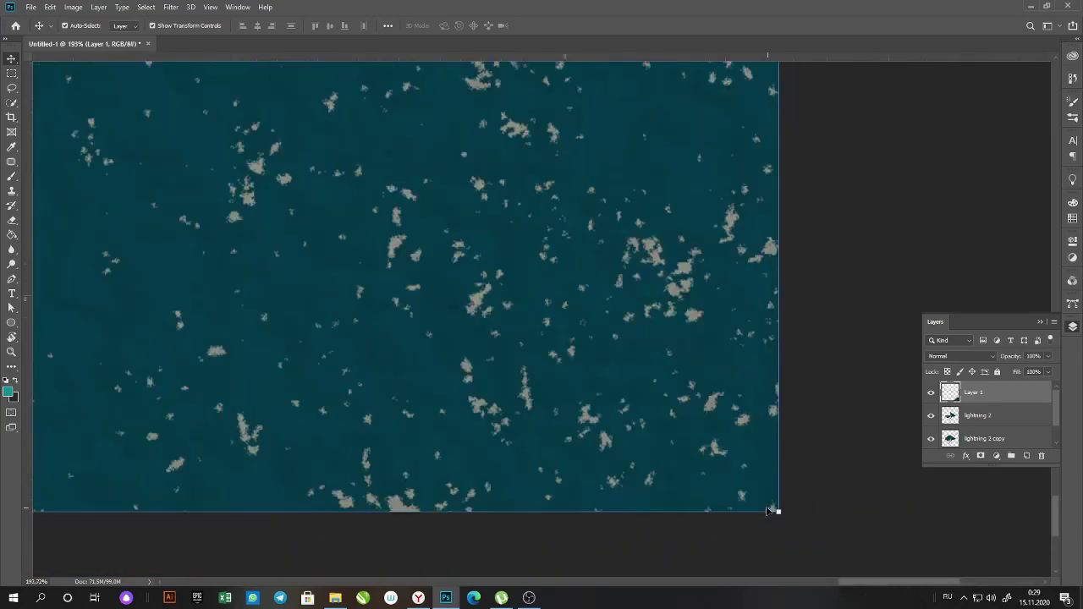
{"action": "scroll", "coordinate": [680, 431], "scroll_direction": "down", "scroll_amount": 3}
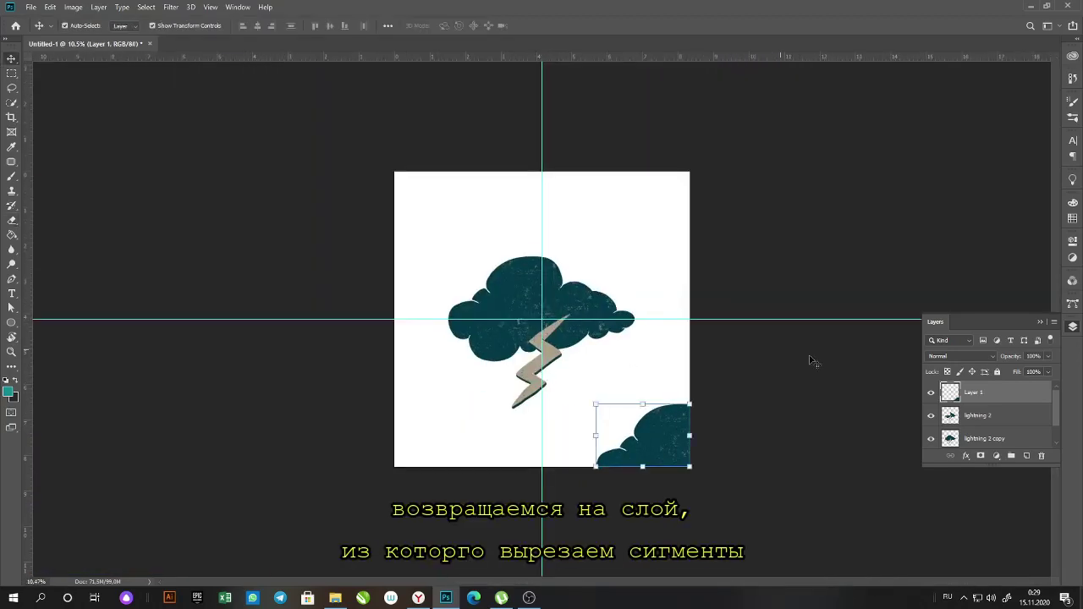
Select the canvas's upper-right quadrant up to the guides on the lightning 2 layer and cut that part.
{"action": "left_click", "coordinate": [584, 326]}
{"action": "key", "text": "m"}
{"action": "left_click_drag", "start_coordinate": [690, 171], "coordinate": [543, 320]}
{"action": "left_click", "coordinate": [538, 310]}
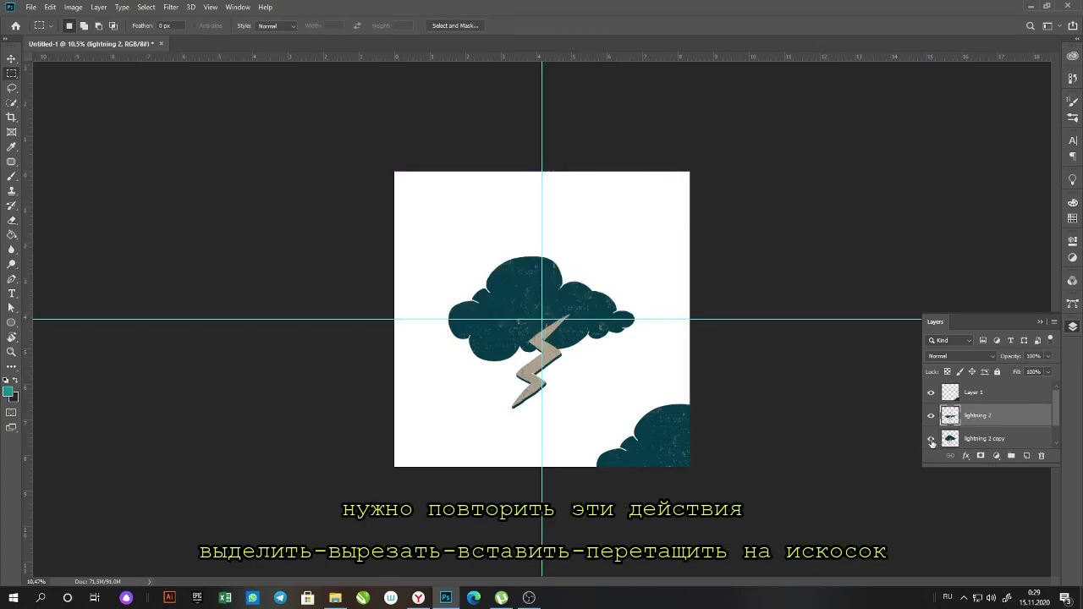
Paste the upper-right segment as a new layer and align it with the canvas's lower-left corner.
{"action": "key", "text": "ctrl+v"}
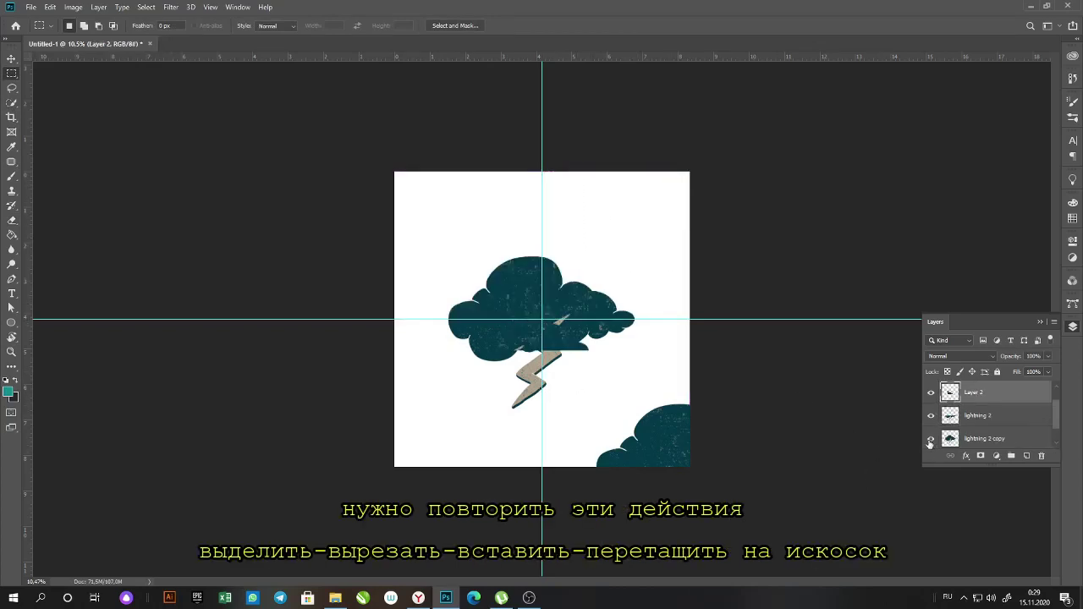
{"action": "key", "text": "v"}
{"action": "left_click_drag", "start_coordinate": [518, 332], "coordinate": [423, 449]}
{"action": "scroll", "coordinate": [415, 440], "scroll_direction": "up", "scroll_amount": 5}
{"action": "scroll", "coordinate": [346, 495], "scroll_direction": "up", "scroll_amount": 4}
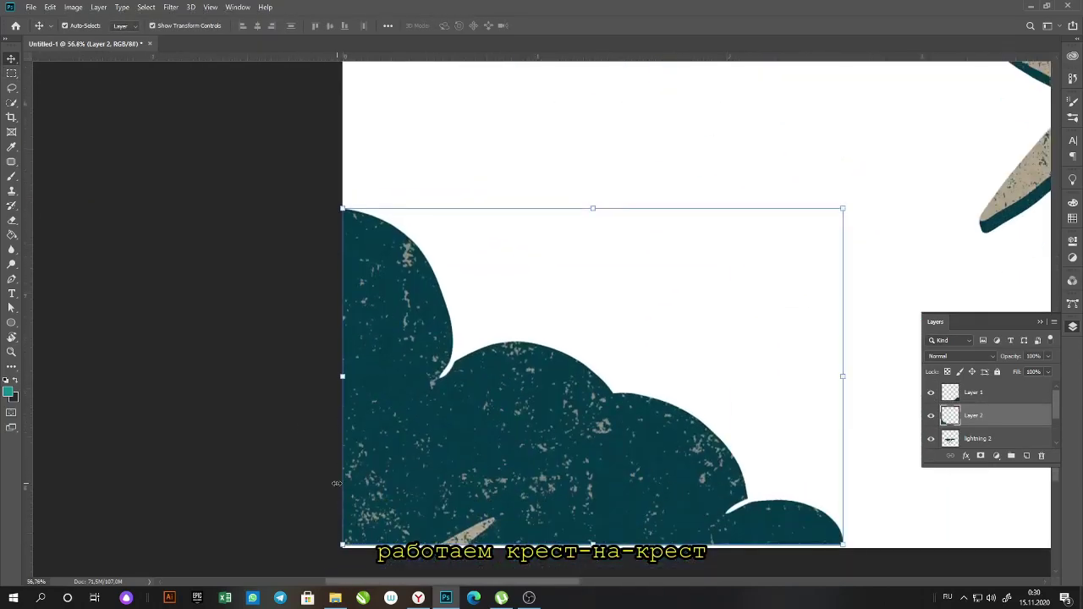
{"action": "scroll", "coordinate": [375, 538], "scroll_direction": "down", "scroll_amount": 8}
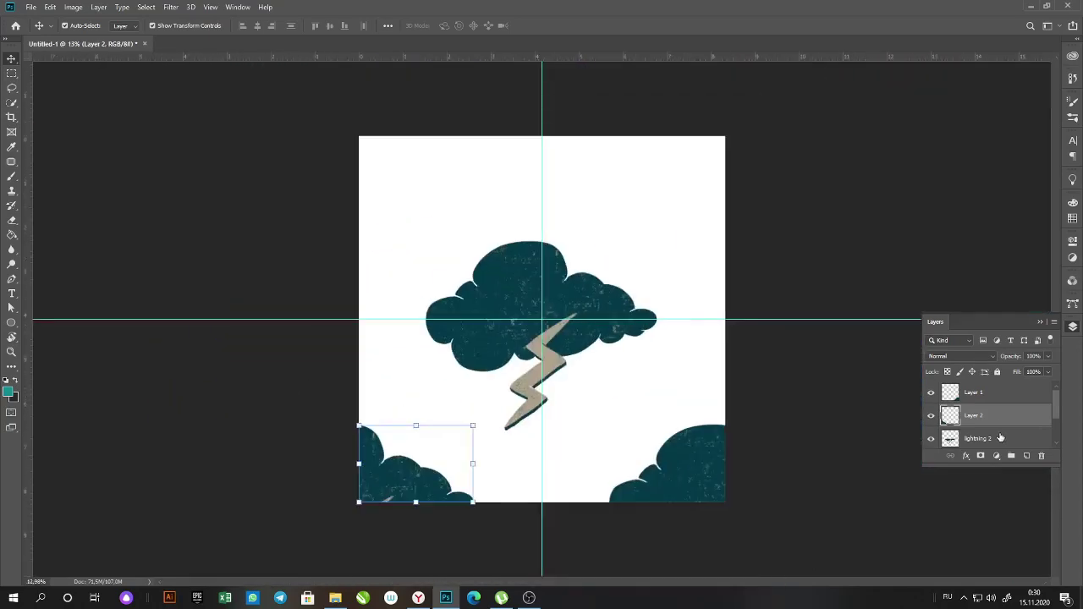
Examine up close how the Layer 2 cloud segment aligns with the canvas's lower edge.
{"action": "left_click", "coordinate": [1001, 437]}
{"action": "key", "text": "m"}
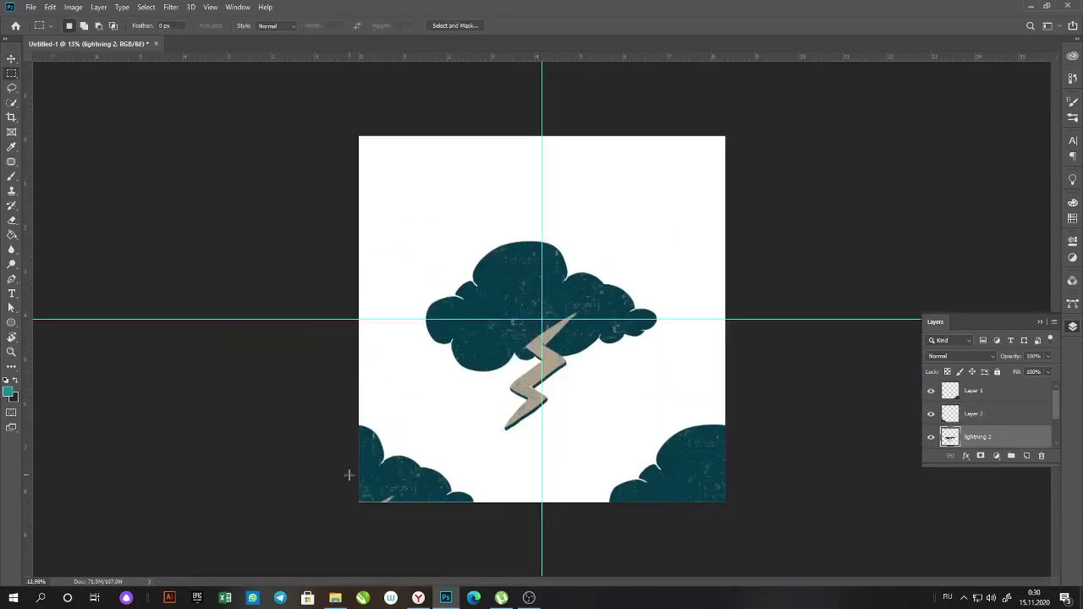
{"action": "scroll", "coordinate": [349, 475], "scroll_direction": "up", "scroll_amount": 5}
{"action": "key", "text": "v"}
{"action": "scroll", "coordinate": [356, 479], "scroll_direction": "down", "scroll_amount": 2}
{"action": "scroll", "coordinate": [364, 484], "scroll_direction": "up", "scroll_amount": 5}
{"action": "left_click", "coordinate": [373, 490]}
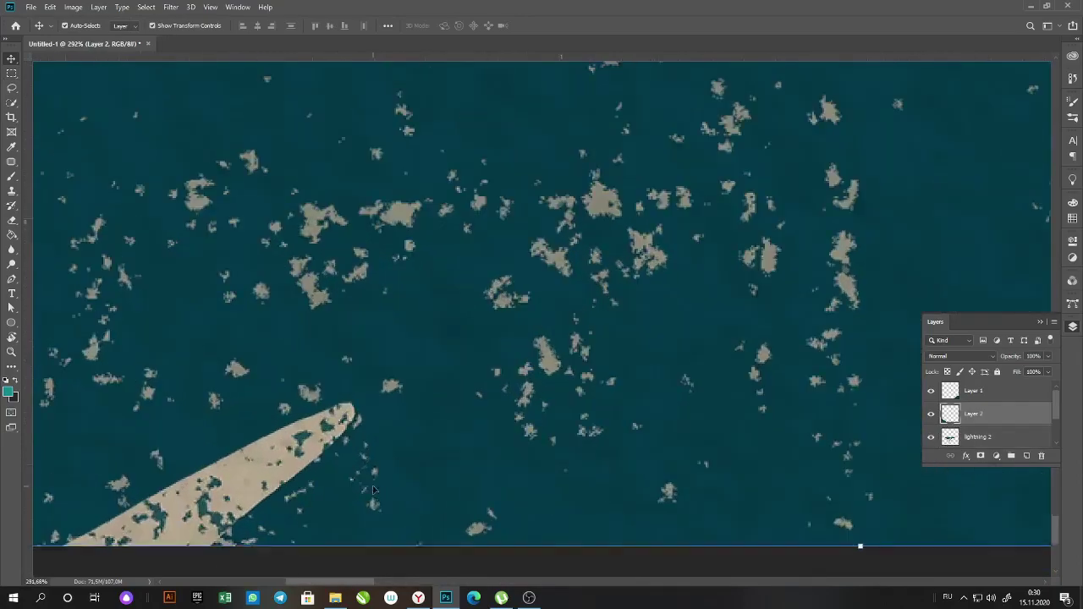
{"action": "scroll", "coordinate": [374, 493], "scroll_direction": "up", "scroll_amount": 3}
{"action": "scroll", "coordinate": [379, 500], "scroll_direction": "down", "scroll_amount": 4}
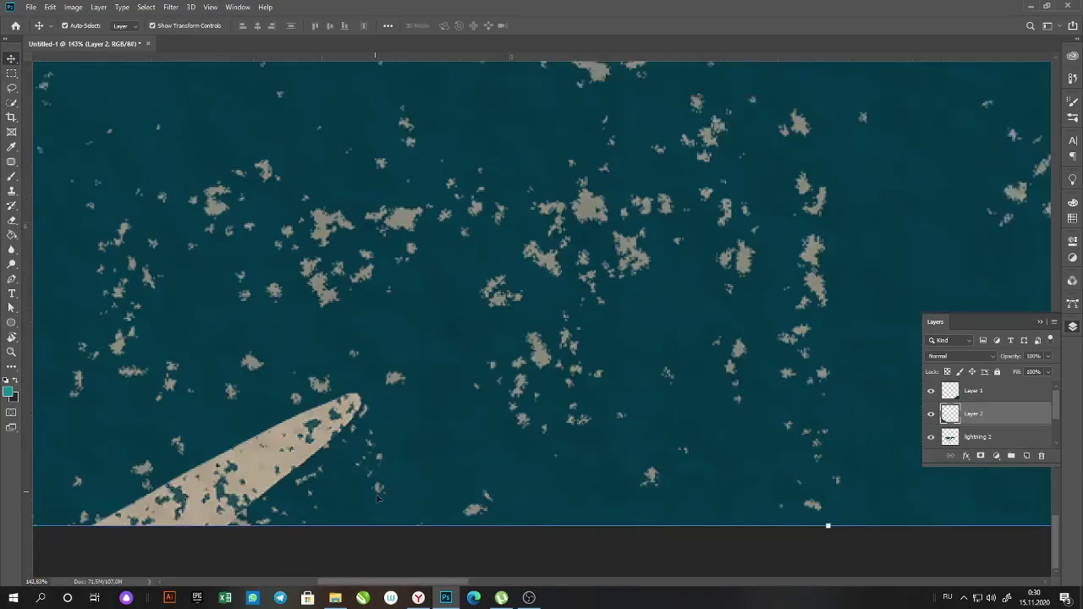
{"action": "scroll", "coordinate": [378, 499], "scroll_direction": "down", "scroll_amount": 6}
Cut the lightning 2 layer's lower-left quadrant along the guides to a new layer and align it with the canvas's upper-right corner.
{"action": "key", "text": "m"}
{"action": "key", "text": "alt+bracketleft"}
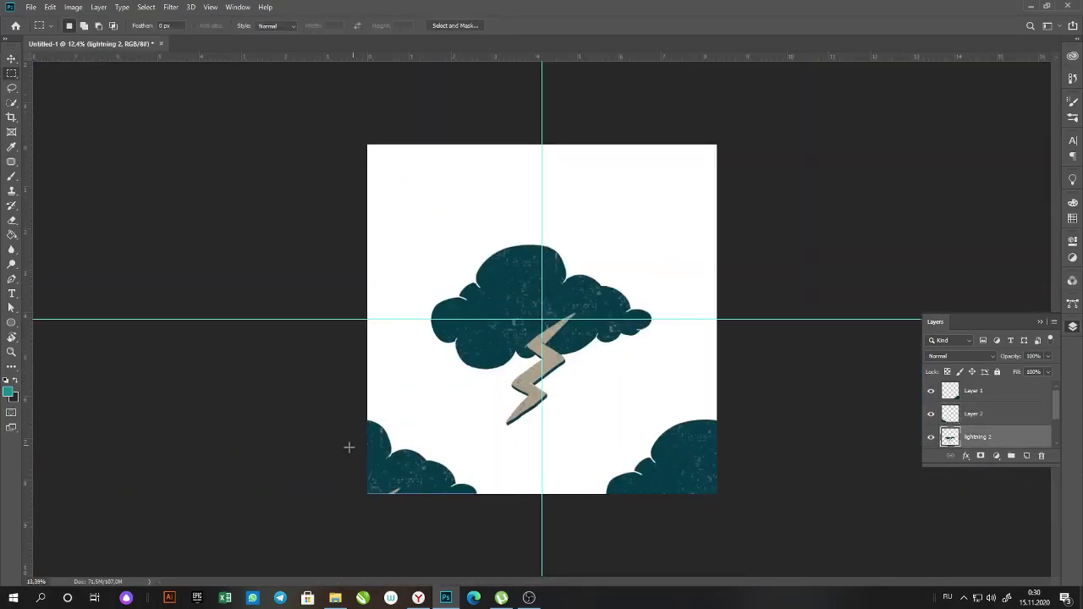
{"action": "left_click_drag", "start_coordinate": [363, 500], "coordinate": [639, 207]}
{"action": "key", "text": "ctrl+j"}
{"action": "key", "text": "v"}
{"action": "scroll", "coordinate": [693, 203], "scroll_direction": "up", "scroll_amount": 5}
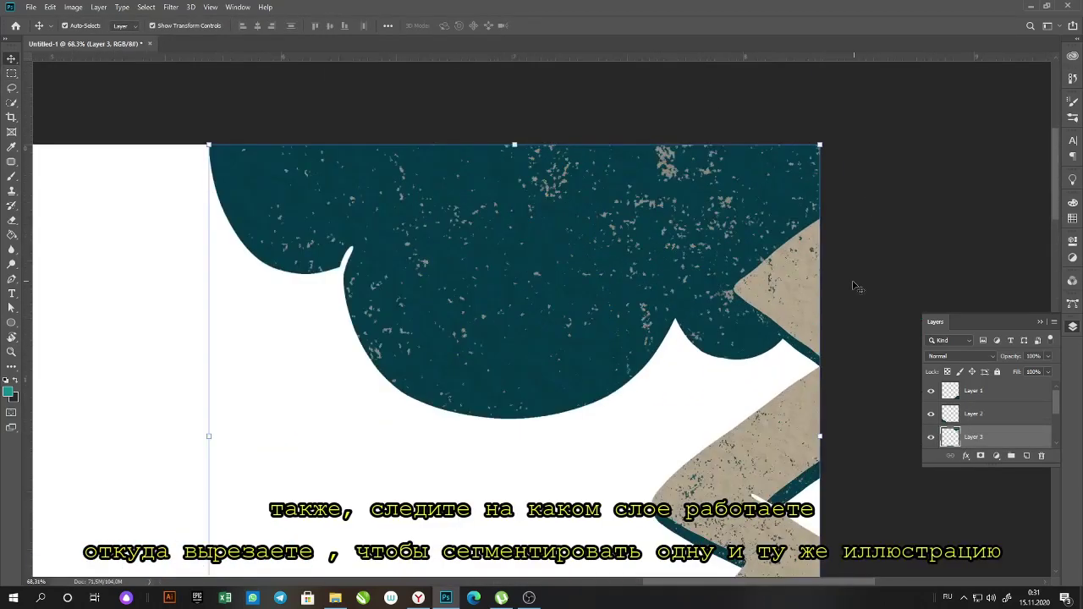
{"action": "scroll", "coordinate": [857, 286], "scroll_direction": "up", "scroll_amount": 2}
Move the remaining lower-right segment on the lightning 2 layer into the canvas's upper-left corner.
{"action": "scroll", "coordinate": [763, 337], "scroll_direction": "down", "scroll_amount": 8}
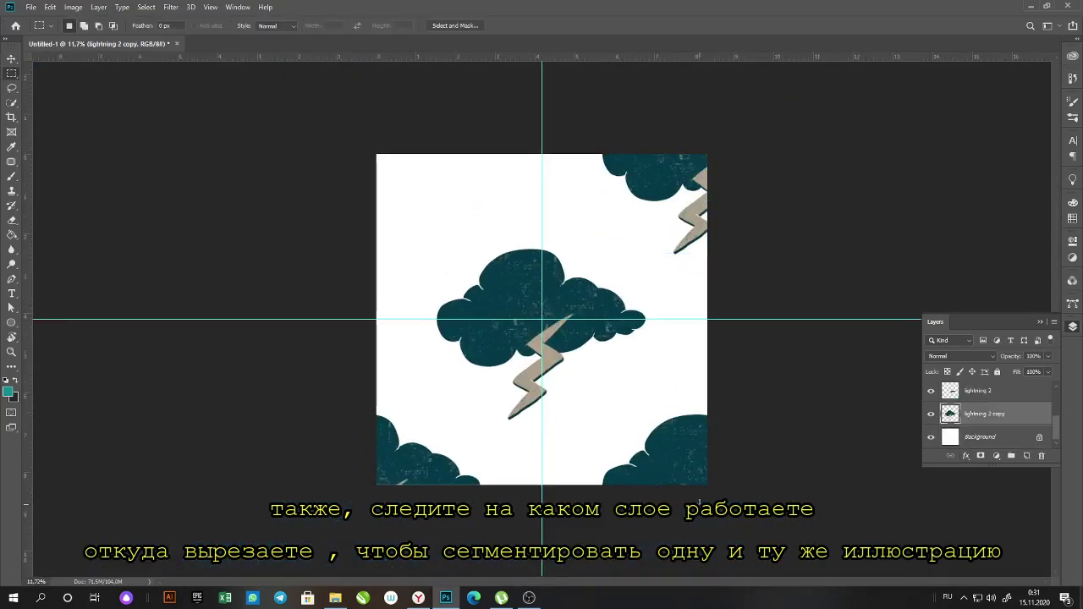
{"action": "left_click_drag", "start_coordinate": [711, 488], "coordinate": [542, 319]}
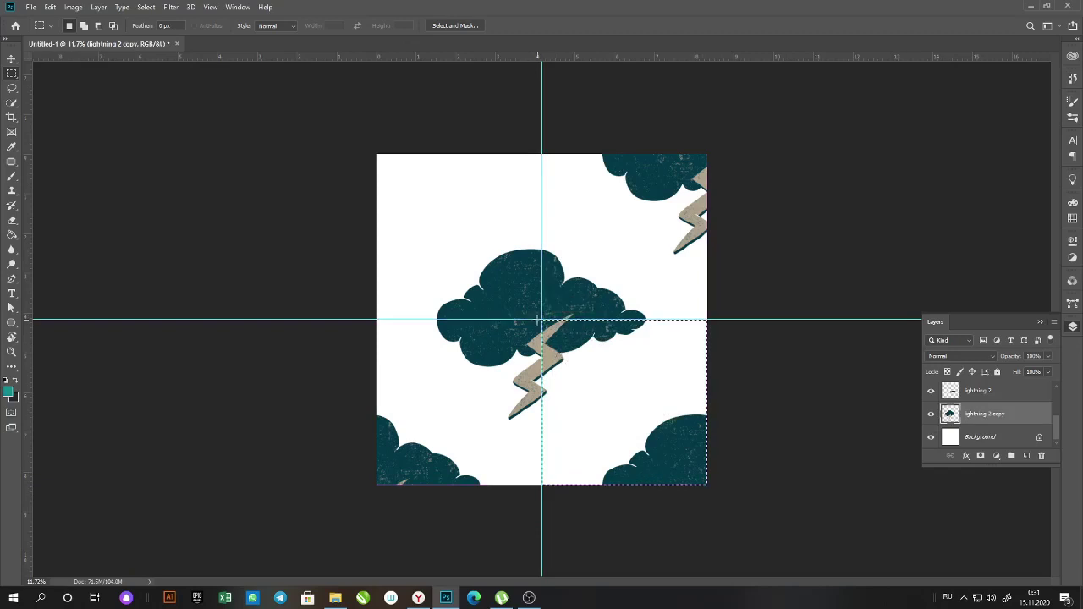
{"action": "key", "text": "v"}
{"action": "scroll", "coordinate": [593, 356], "scroll_direction": "down", "scroll_amount": 1}
{"action": "left_click", "coordinate": [1030, 395]}
{"action": "key", "text": "Delete"}
{"action": "key", "text": "ctrl+d"}
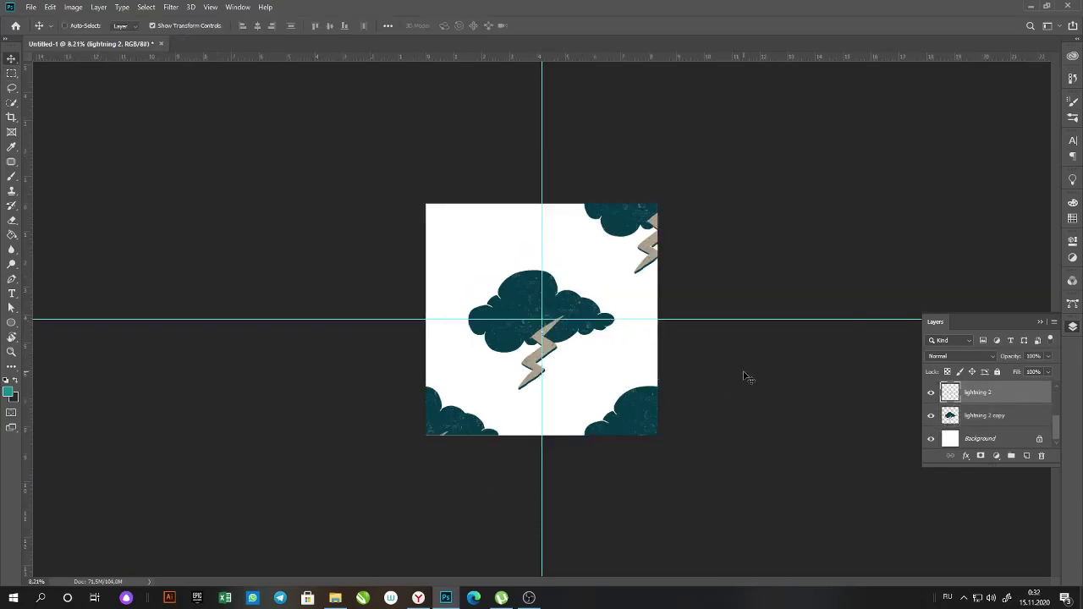
{"action": "left_click_drag", "start_coordinate": [526, 322], "coordinate": [412, 206]}
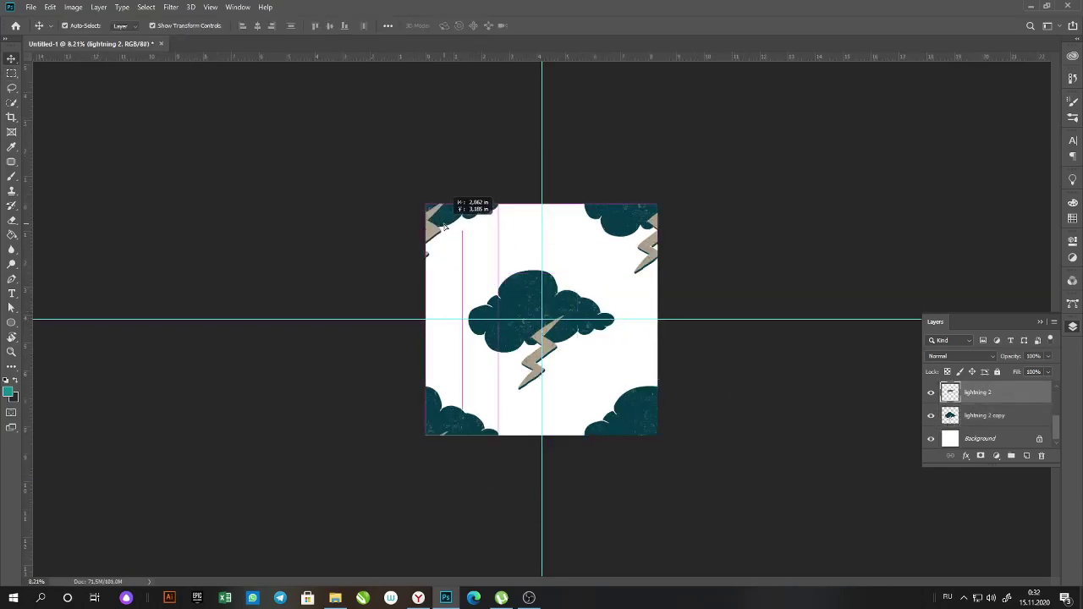
Select the four corner segment layers, from lightning 2 up to Layer 1, and merge them into one layer.
{"action": "left_click_drag", "start_coordinate": [1054, 430], "coordinate": [1056, 389]}
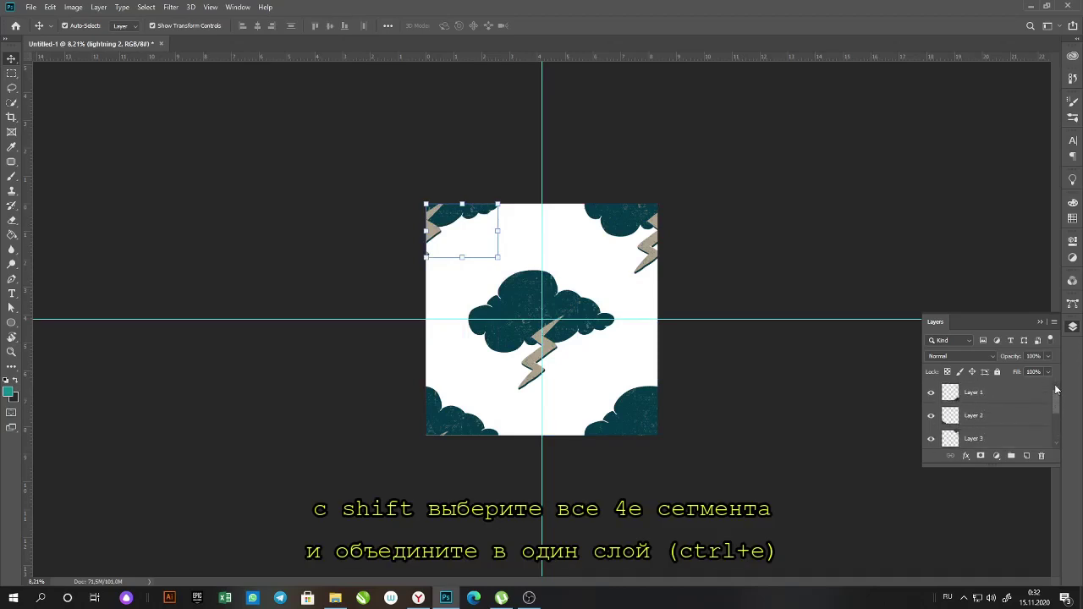
{"action": "left_click", "coordinate": [1007, 399], "text": "shift"}
{"action": "key", "text": "ctrl+e"}
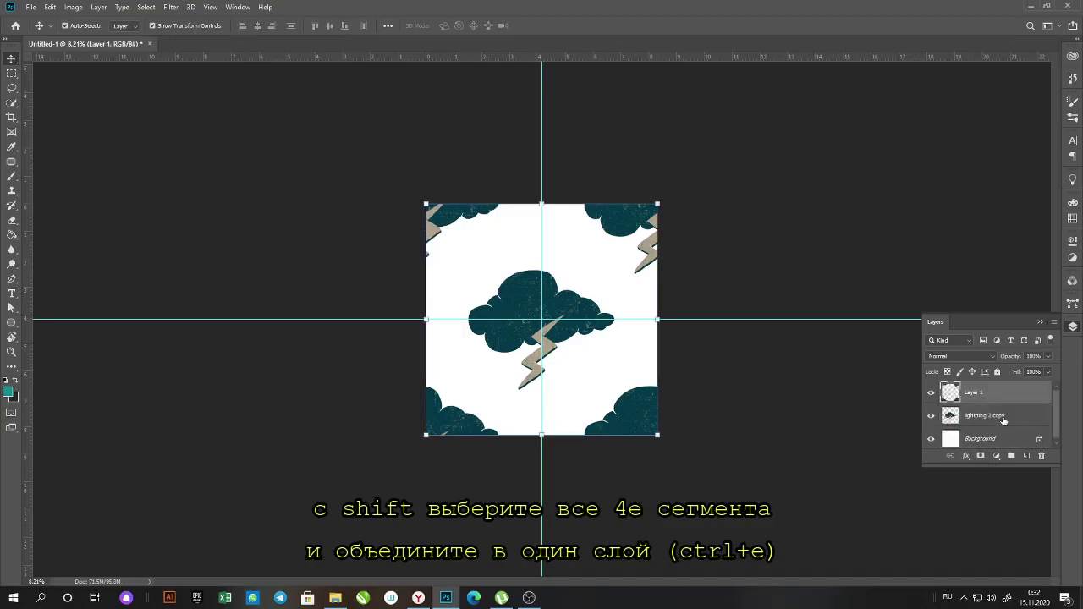
Check the corner segments and the whole cloud by toggling their layers' visibility, and merge Layer 1 with lightning 2 copy.
{"action": "left_click", "coordinate": [931, 416]}
{"action": "left_click", "coordinate": [931, 415]}
{"action": "left_click", "coordinate": [931, 393]}
{"action": "left_click", "coordinate": [931, 393]}
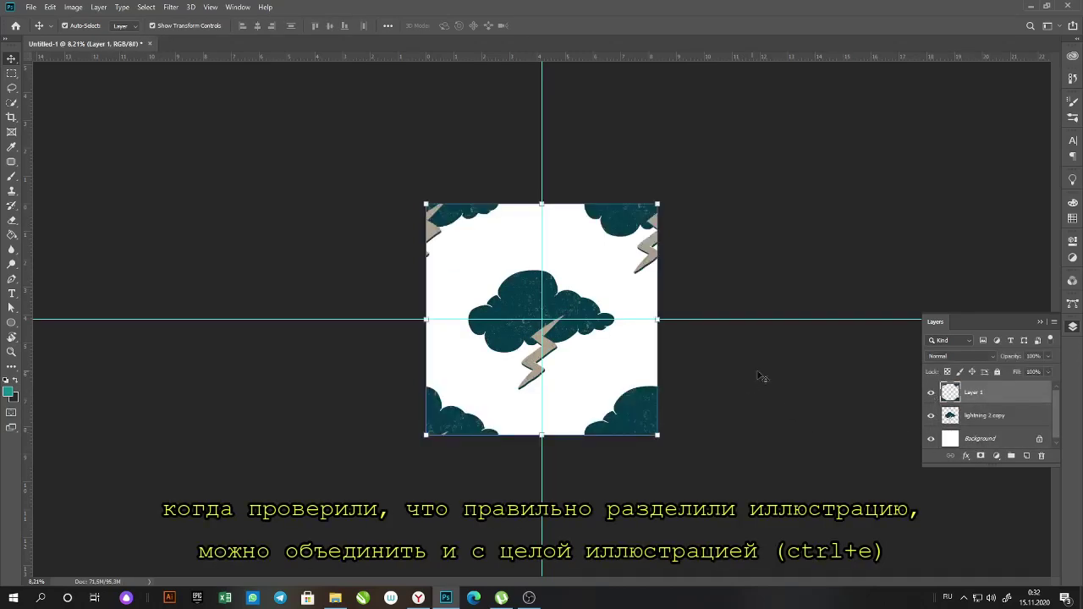
{"action": "left_click", "coordinate": [989, 419], "text": "shift"}
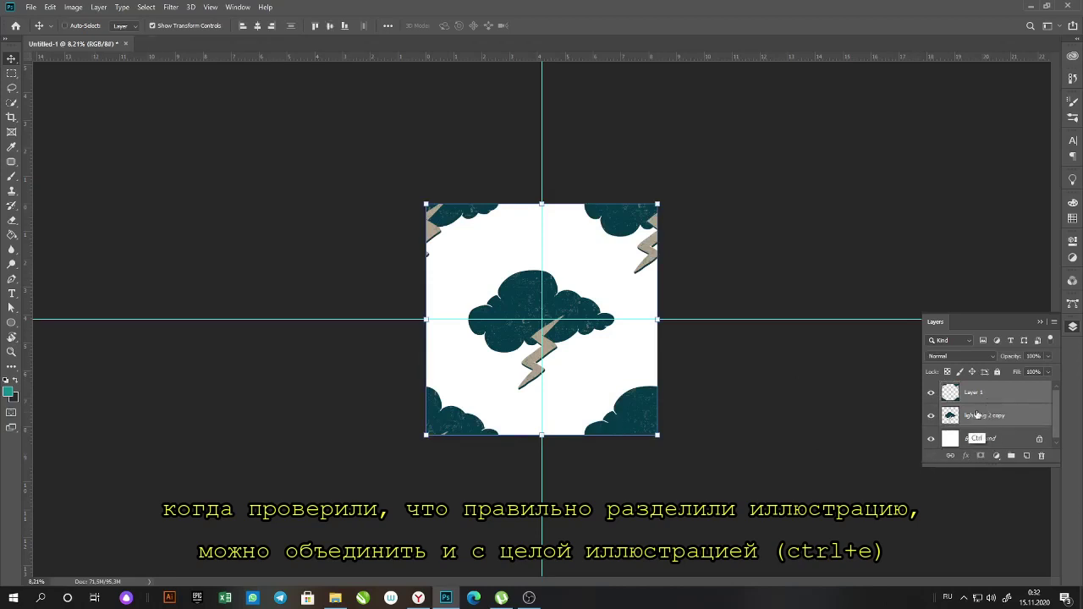
{"action": "key", "text": "ctrl+e"}
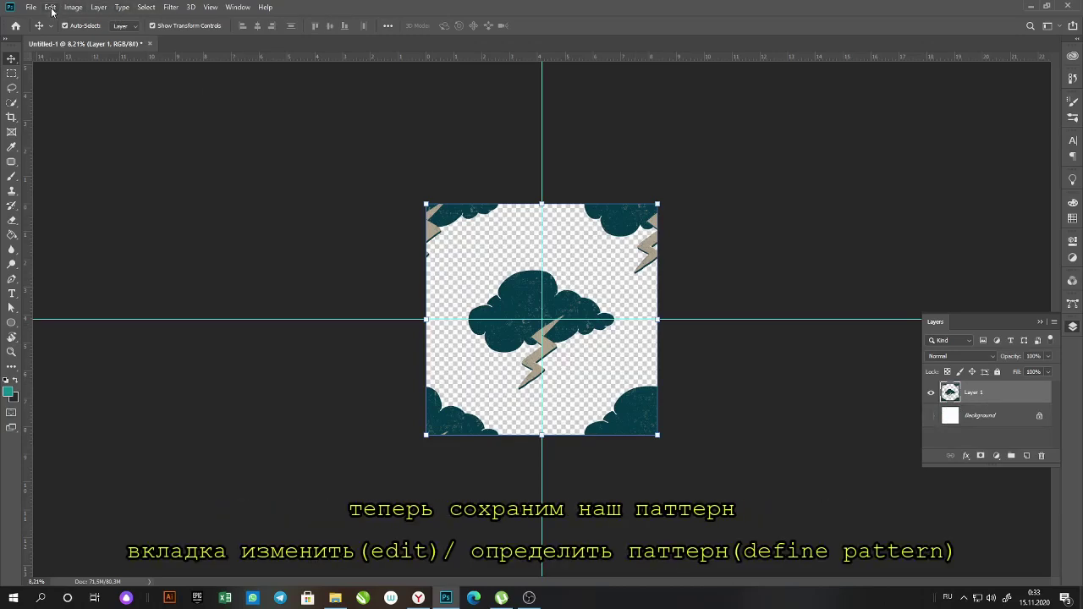
Define the merged cloud-and-lightning tile on its transparent background as a new pattern under the suggested name.
{"action": "left_click", "coordinate": [50, 8]}
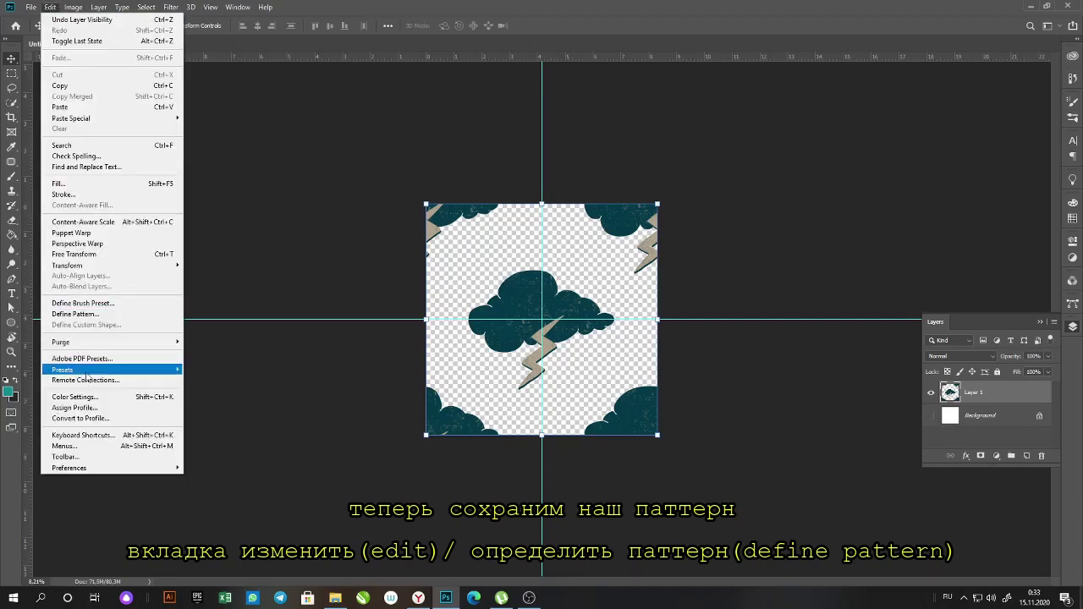
{"action": "left_click", "coordinate": [120, 314]}
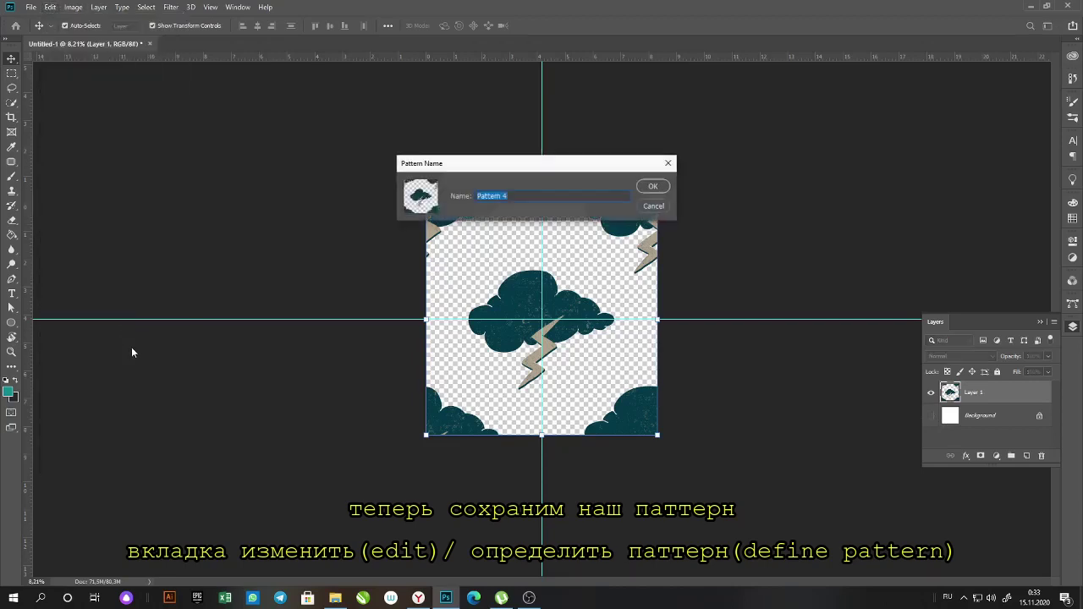
{"action": "left_click", "coordinate": [653, 187]}
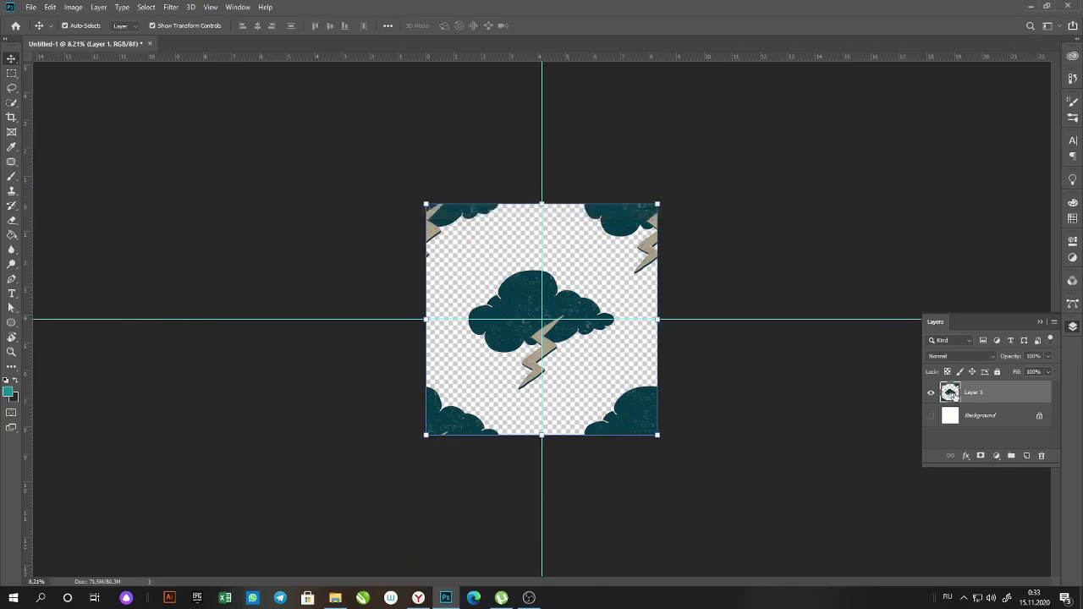
Hide Layer 1, add a new layer and turn it into a Pattern fill of the cloud tile at 100% scale.
{"action": "left_click", "coordinate": [932, 393]}
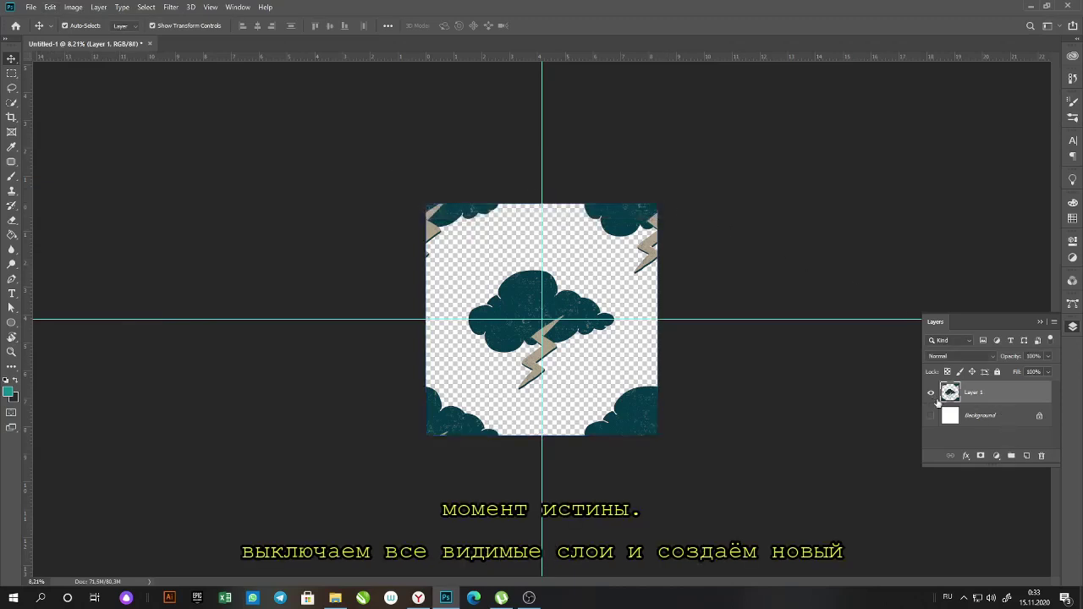
{"action": "left_click", "coordinate": [1027, 456]}
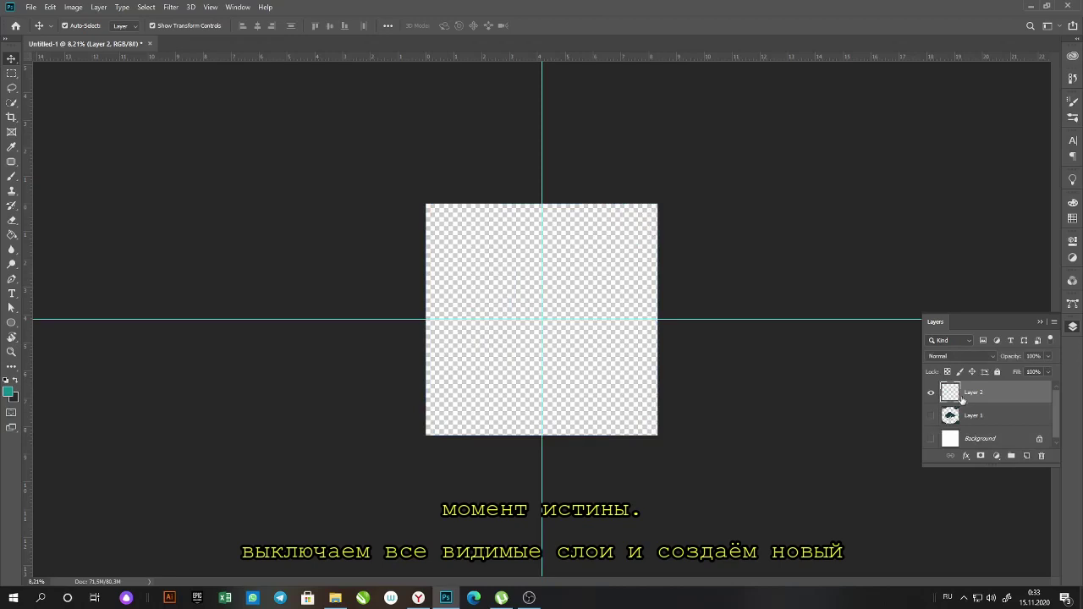
{"action": "left_click", "coordinate": [996, 456]}
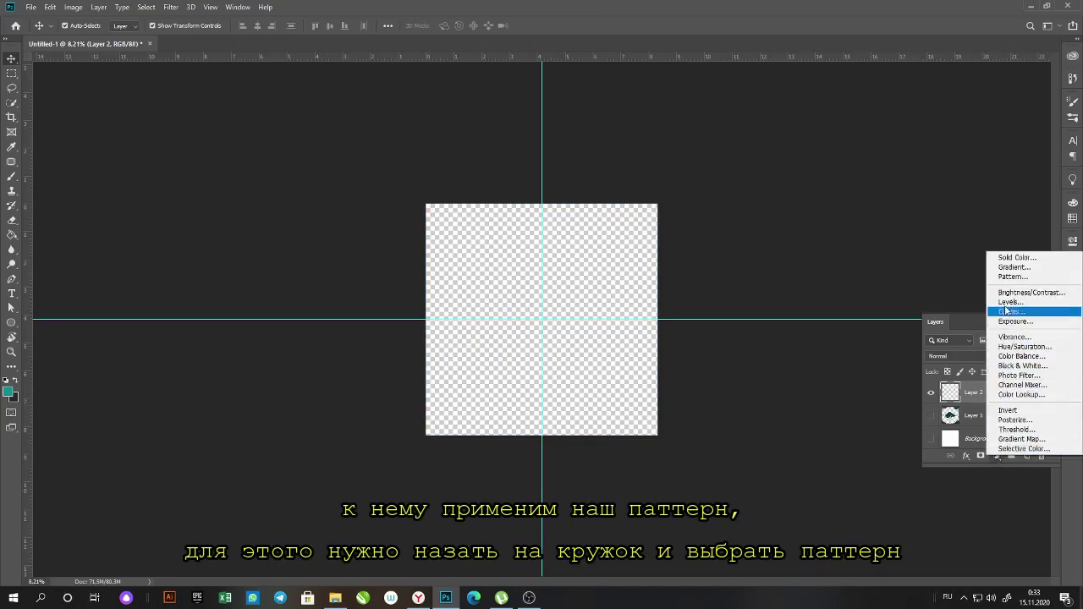
{"action": "left_click", "coordinate": [1012, 277]}
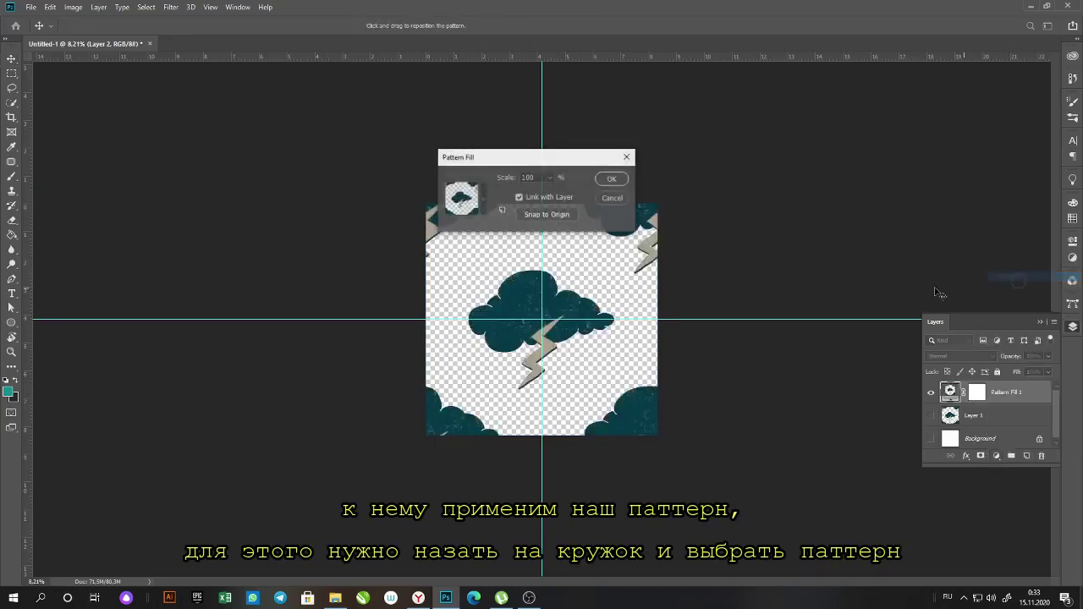
{"action": "left_click", "coordinate": [612, 179]}
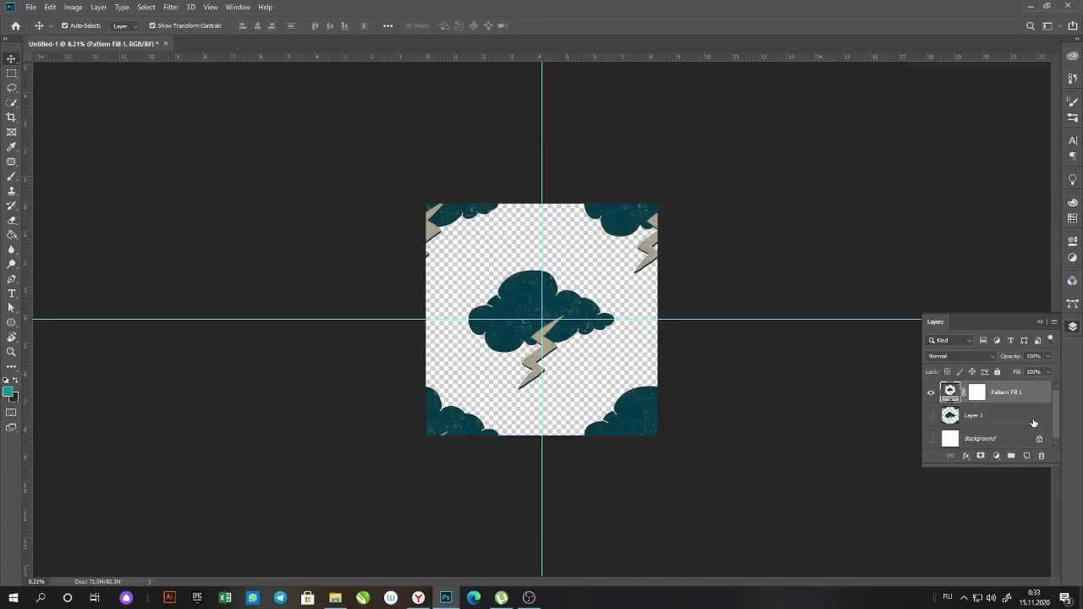
Add a new layer above Layer 1 and turn it into a dark burgundy Solid Color fill beneath the pattern.
{"action": "left_click", "coordinate": [1008, 416]}
{"action": "left_click", "coordinate": [1027, 456]}
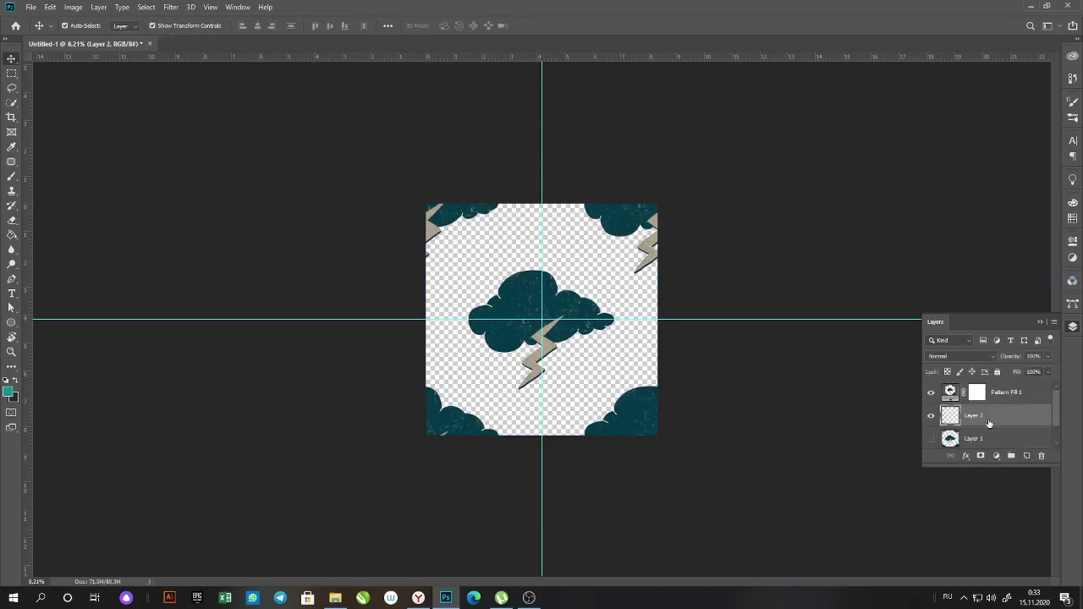
{"action": "left_click", "coordinate": [996, 457]}
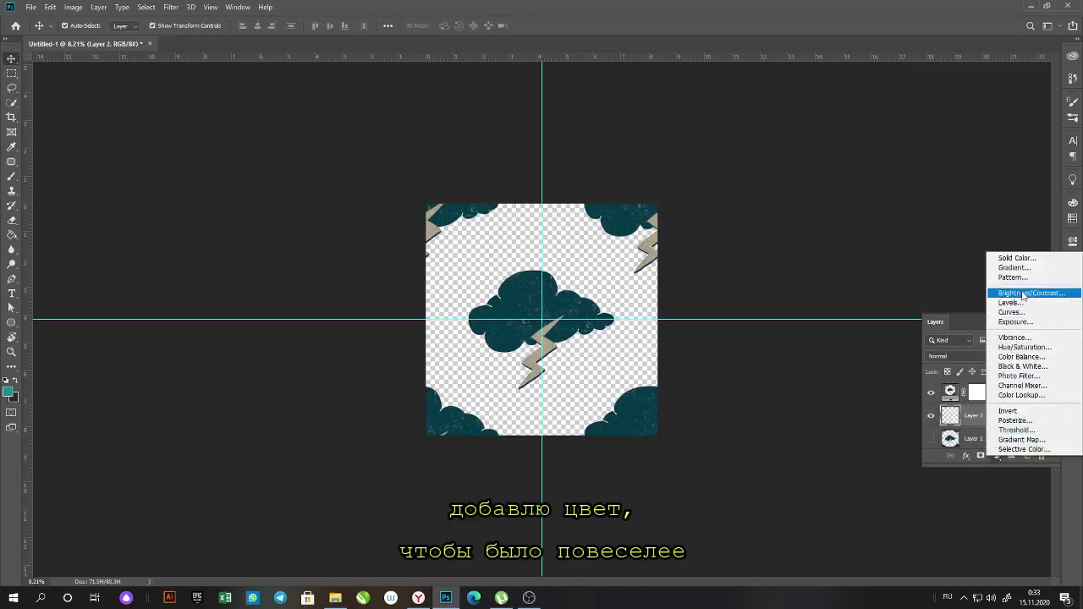
{"action": "left_click", "coordinate": [1028, 263]}
{"action": "left_click_drag", "start_coordinate": [920, 389], "coordinate": [920, 446]}
{"action": "mouse_move", "coordinate": [830, 395]}
{"action": "left_mouse_down"}
{"action": "mouse_move", "coordinate": [852, 358]}
{"action": "mouse_move", "coordinate": [875, 359]}
{"action": "left_mouse_up"}
{"action": "mouse_move", "coordinate": [919, 446]}
{"action": "left_mouse_down"}
{"action": "mouse_move", "coordinate": [917, 381]}
{"action": "mouse_move", "coordinate": [914, 395]}
{"action": "left_mouse_up"}
{"action": "left_click_drag", "start_coordinate": [872, 364], "coordinate": [832, 382]}
{"action": "mouse_move", "coordinate": [920, 390]}
{"action": "left_mouse_down"}
{"action": "mouse_move", "coordinate": [926, 367]}
{"action": "mouse_move", "coordinate": [922, 381]}
{"action": "left_mouse_up"}
{"action": "left_click_drag", "start_coordinate": [902, 416], "coordinate": [877, 419]}
{"action": "left_click_drag", "start_coordinate": [920, 380], "coordinate": [920, 461]}
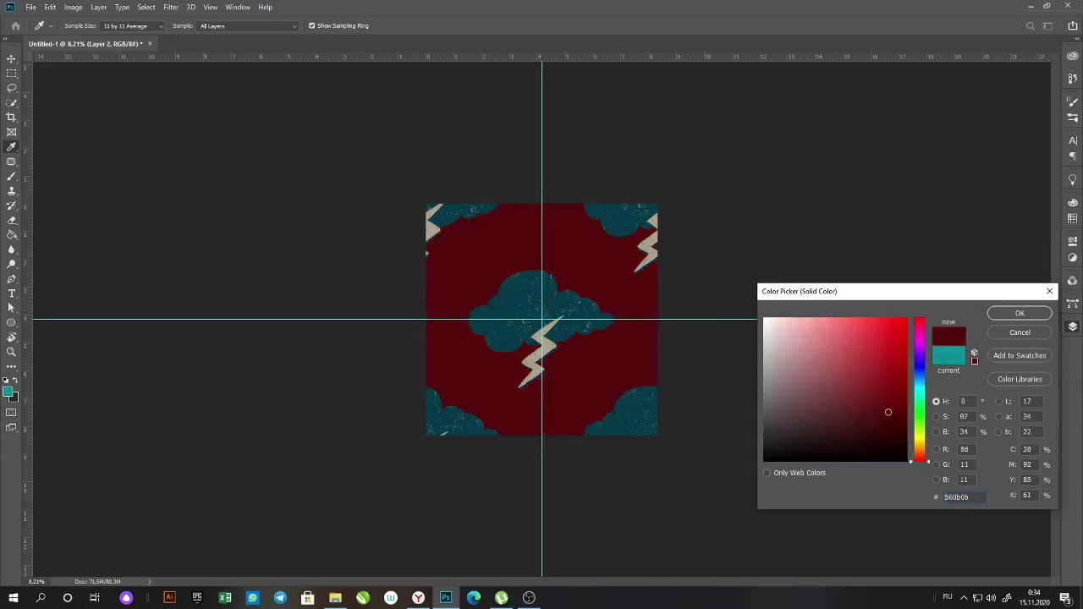
{"action": "left_click_drag", "start_coordinate": [877, 419], "coordinate": [883, 422]}
{"action": "left_click", "coordinate": [1006, 316]}
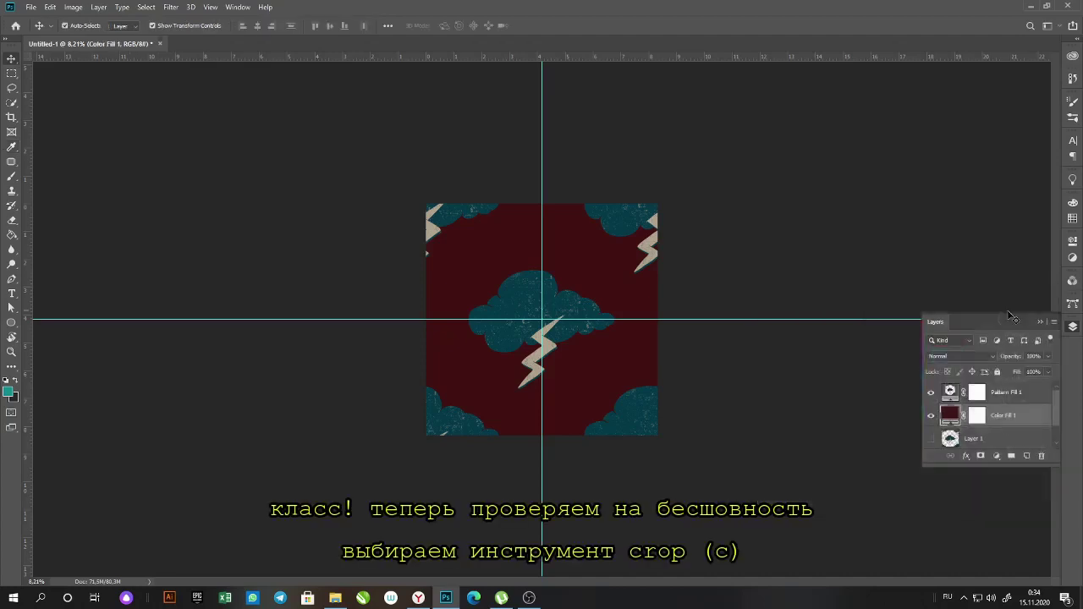
Extend the canvas with the Crop tool well beyond the original tile on all sides to test the pattern's seamlessness.
{"action": "left_click", "coordinate": [11, 118]}
{"action": "left_click_drag", "start_coordinate": [658, 437], "coordinate": [840, 549]}
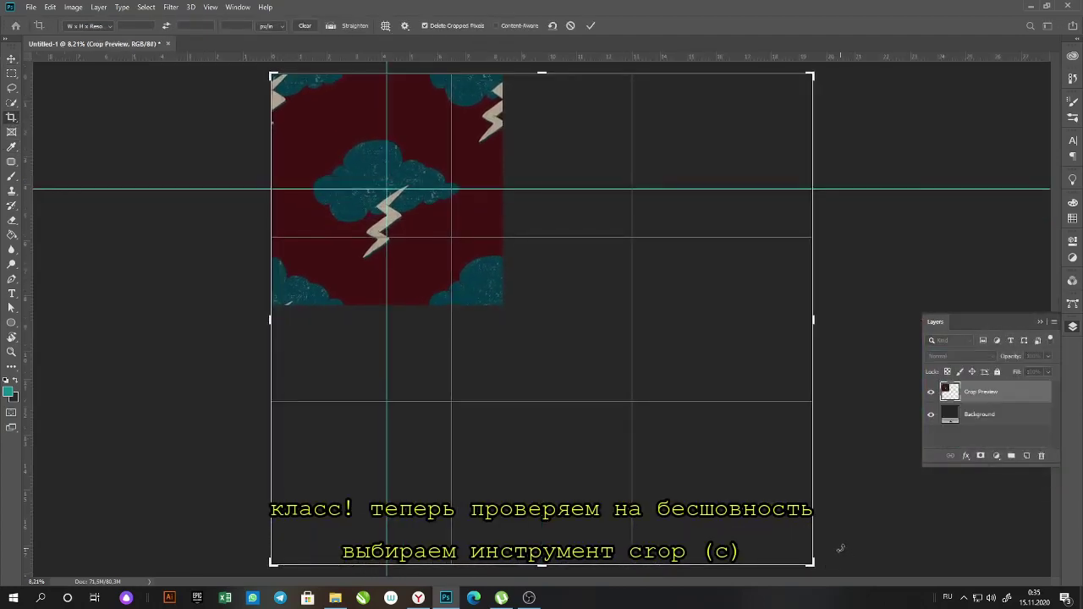
{"action": "left_click_drag", "start_coordinate": [270, 74], "coordinate": [212, 135]}
{"action": "left_click", "coordinate": [594, 26]}
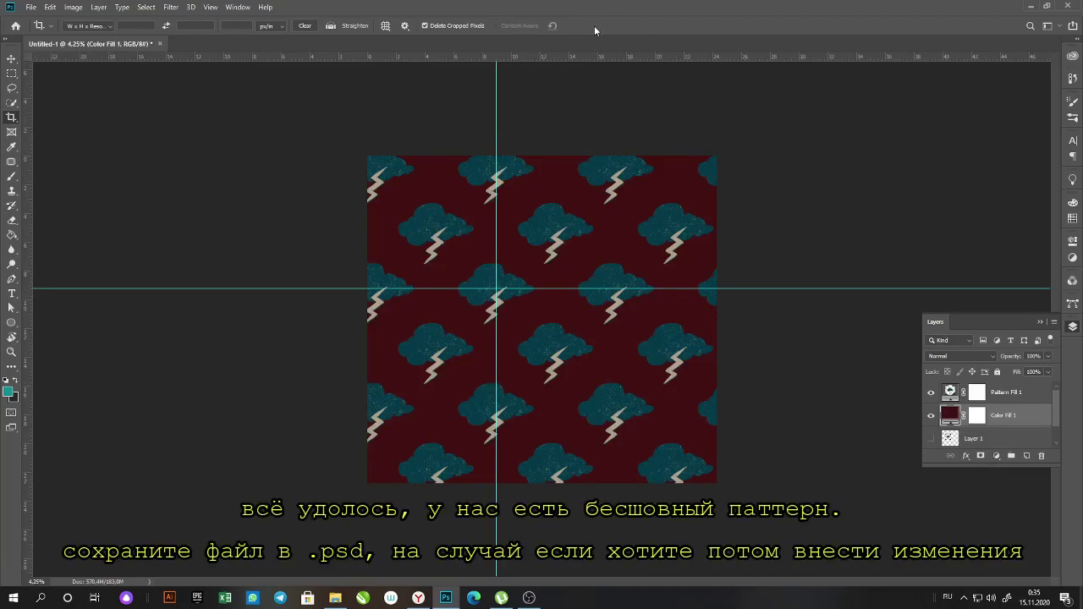
Save the document in Photoshop format as "паттерн" in the эфир1 folder, accepting the format options.
{"action": "left_click", "coordinate": [30, 7]}
{"action": "left_click", "coordinate": [66, 132]}
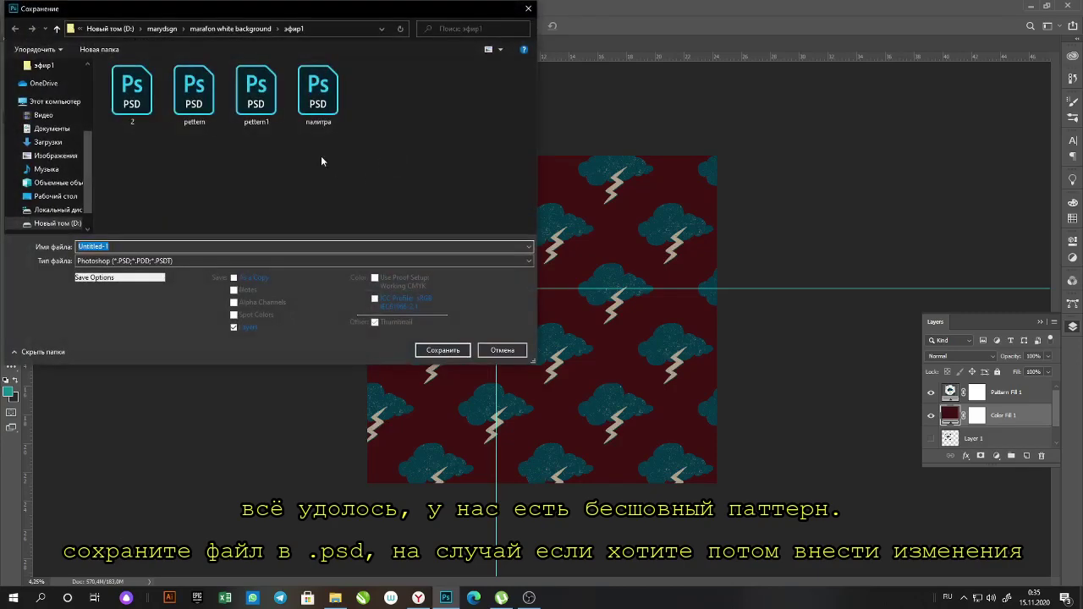
{"action": "type", "text": "ттерн"}
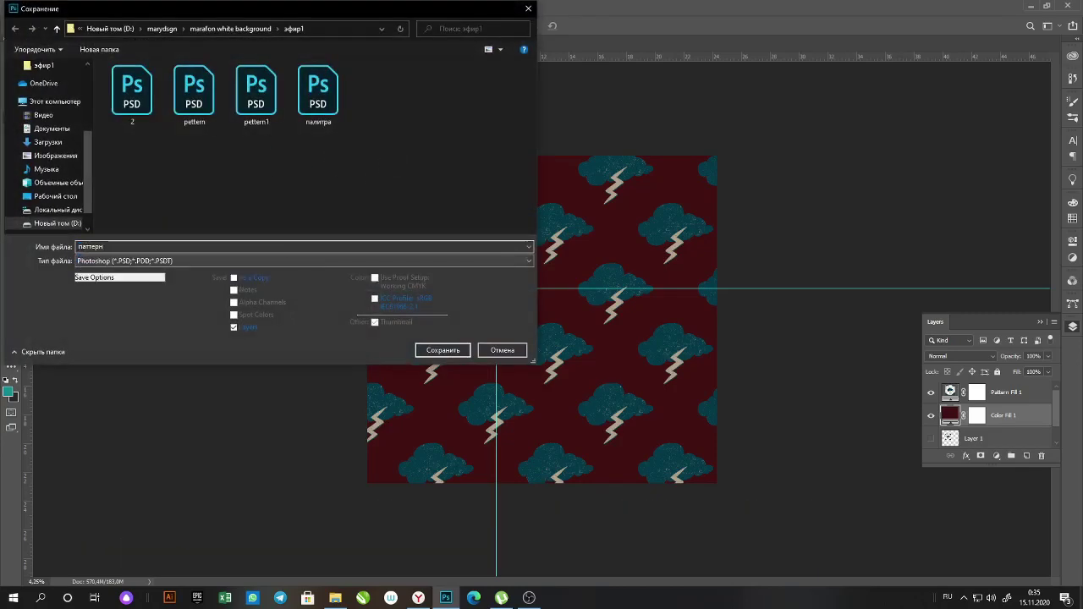
{"action": "key", "text": "Return"}
{"action": "left_click", "coordinate": [622, 172]}
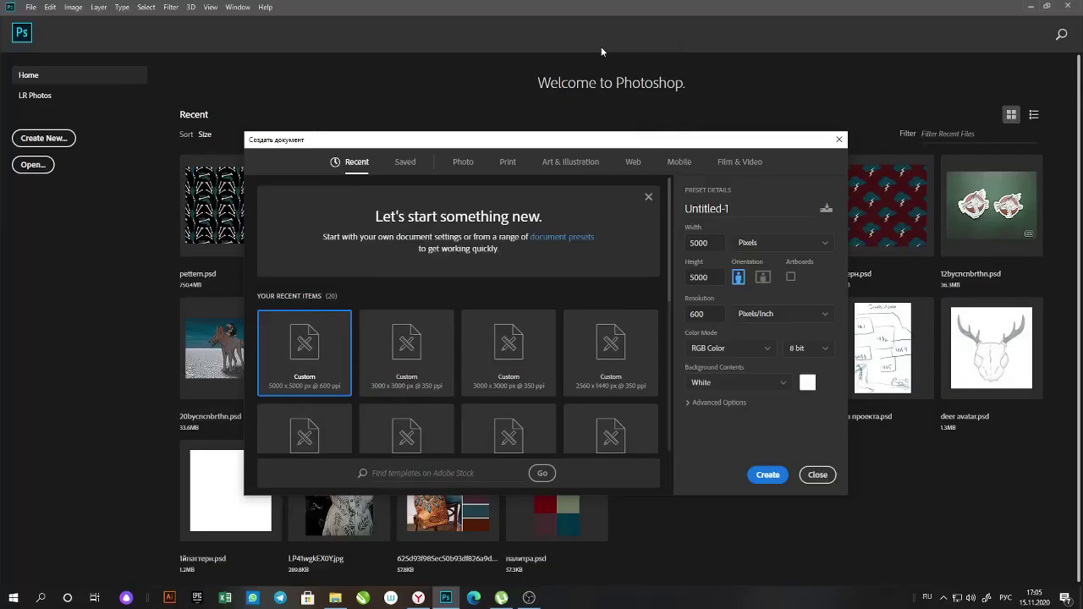
Create a new 5000 x 5000 pixel document at 600 pixels/inch in 8-bit RGB Color with a white background.
{"action": "left_click", "coordinate": [783, 243]}
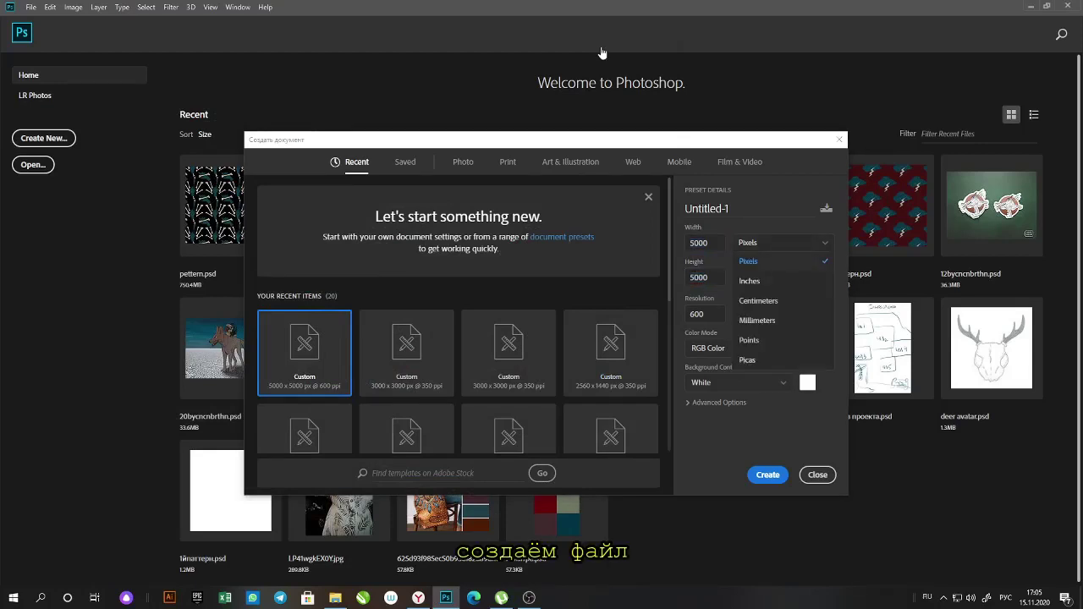
{"action": "left_click", "coordinate": [749, 261]}
{"action": "left_click", "coordinate": [509, 353]}
{"action": "left_click", "coordinate": [305, 353]}
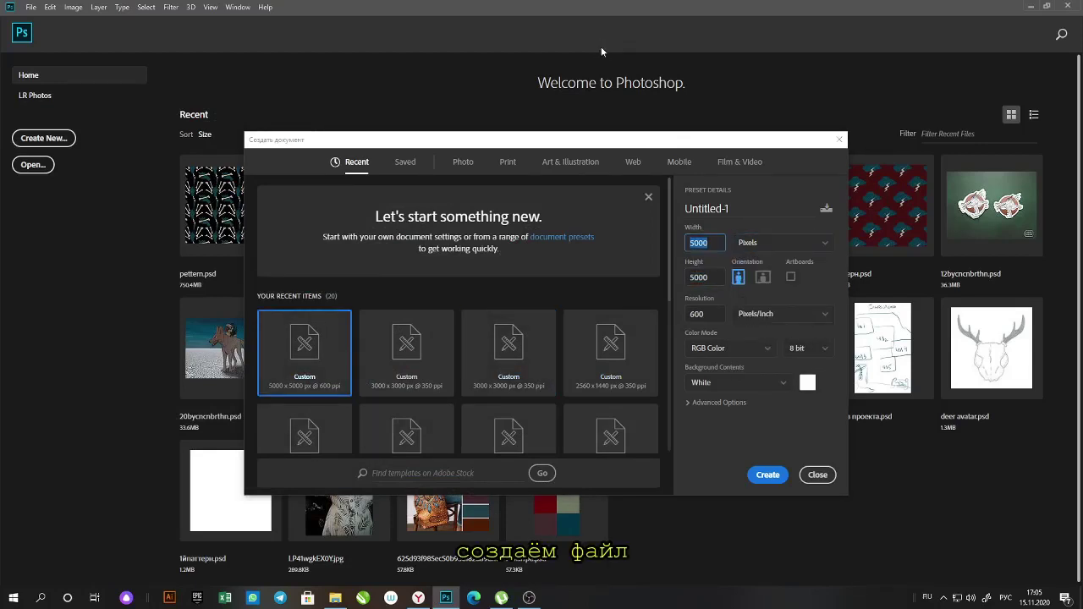
{"action": "key", "text": "shift+Tab"}
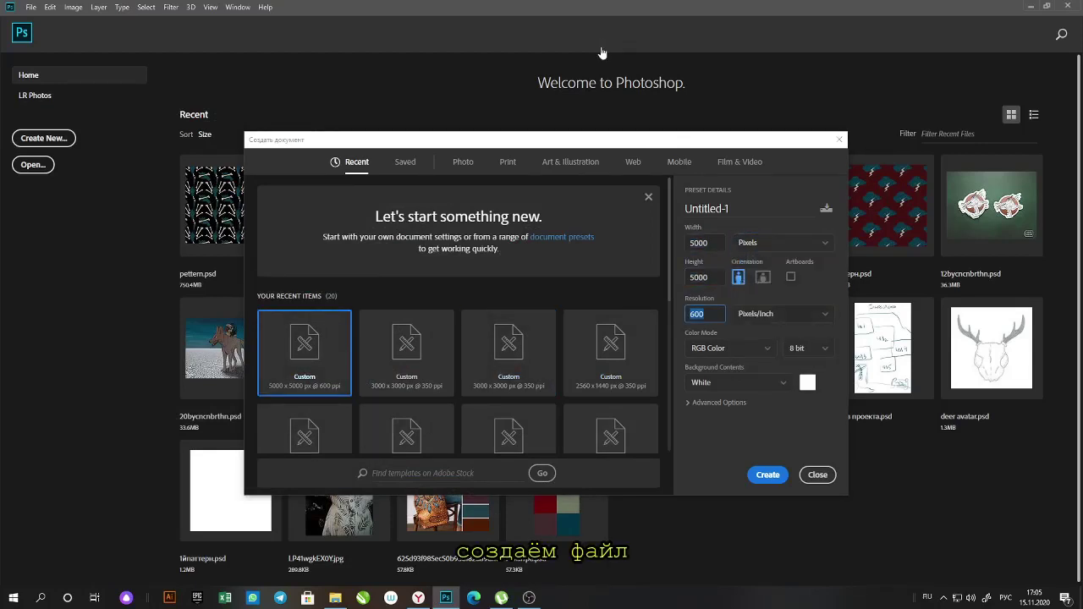
{"action": "left_click", "coordinate": [731, 349]}
{"action": "left_click", "coordinate": [718, 406]}
{"action": "left_click", "coordinate": [767, 475]}
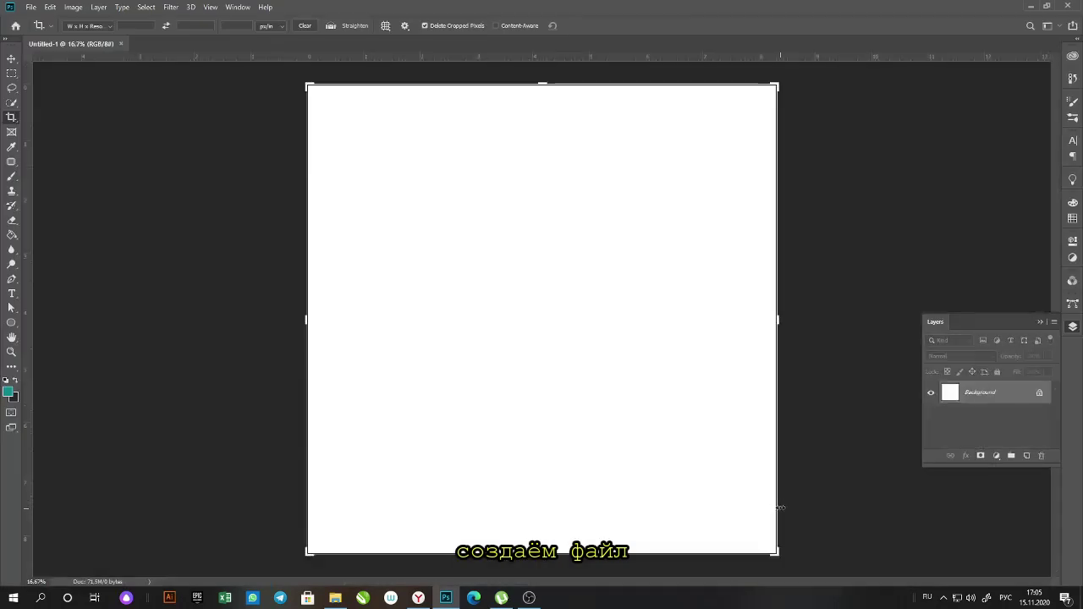
Place the hand 2 and bone 2 illustrations from the pattern folder onto the new canvas and select both layers.
{"action": "left_click", "coordinate": [336, 597]}
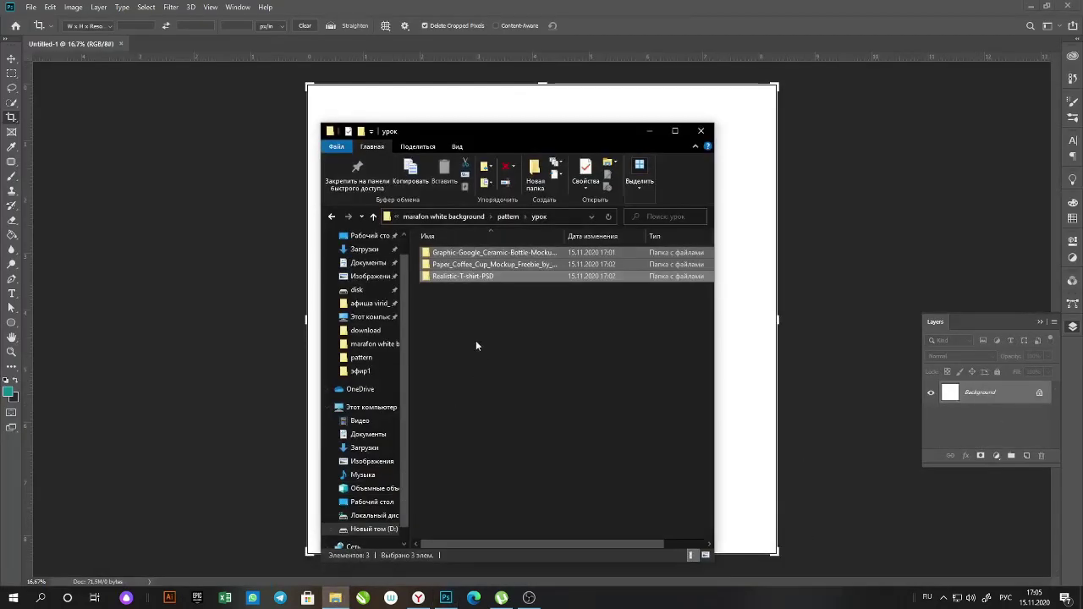
{"action": "left_click", "coordinate": [509, 217]}
{"action": "left_click_drag", "start_coordinate": [582, 313], "coordinate": [750, 350]}
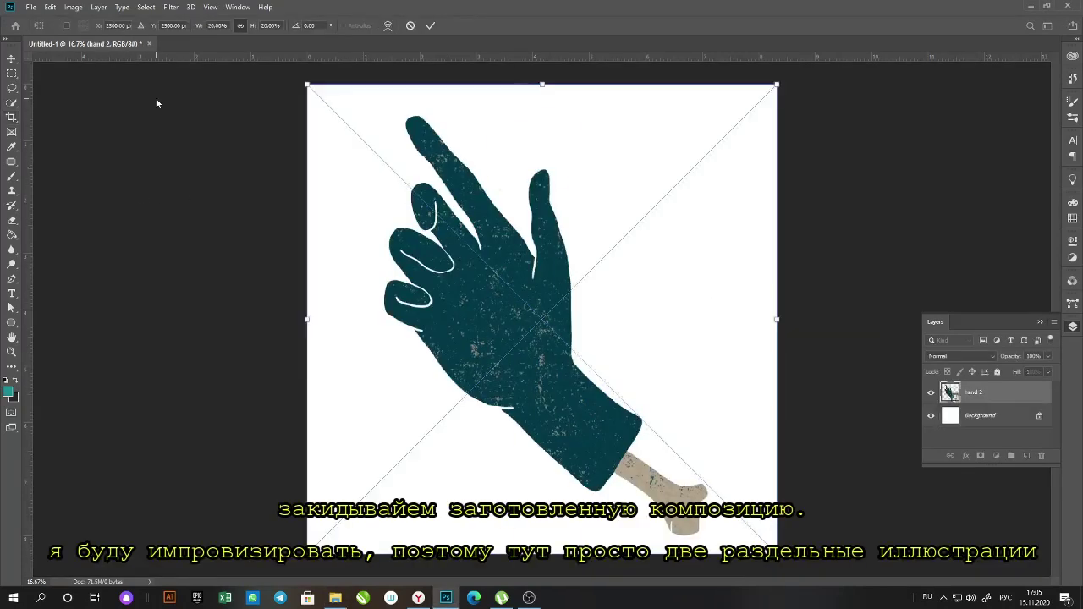
{"action": "key", "text": "Return"}
{"action": "key", "text": "Return"}
{"action": "left_click", "coordinate": [973, 426], "text": "shift"}
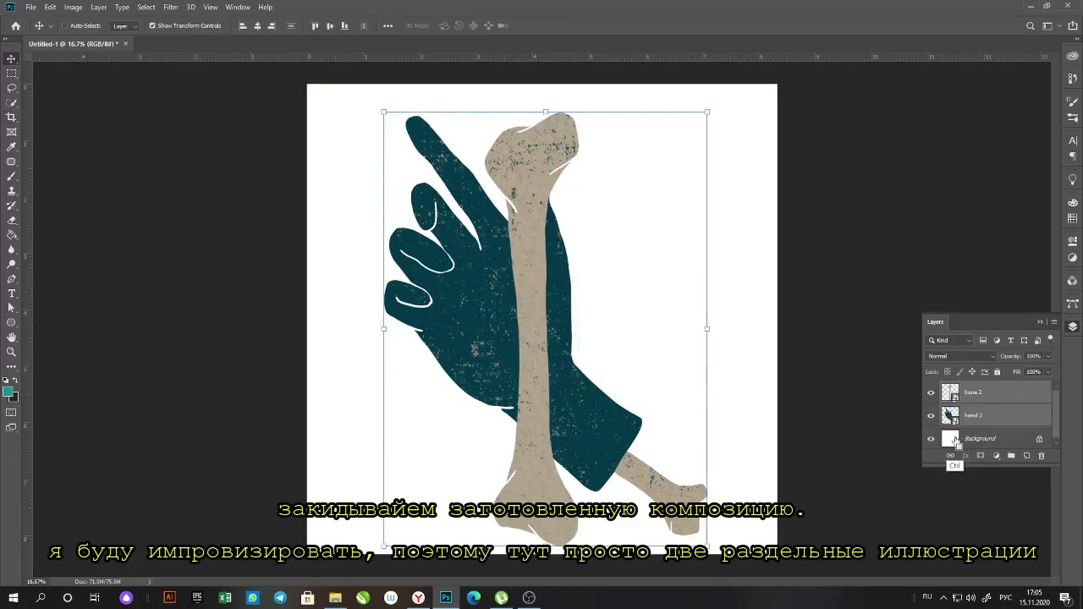
Group the hand and bone layers and duplicate the group, keeping the original as a full-quality backup.
{"action": "key", "text": "ctrl+g"}
{"action": "left_click_drag", "start_coordinate": [974, 386], "coordinate": [956, 405]}
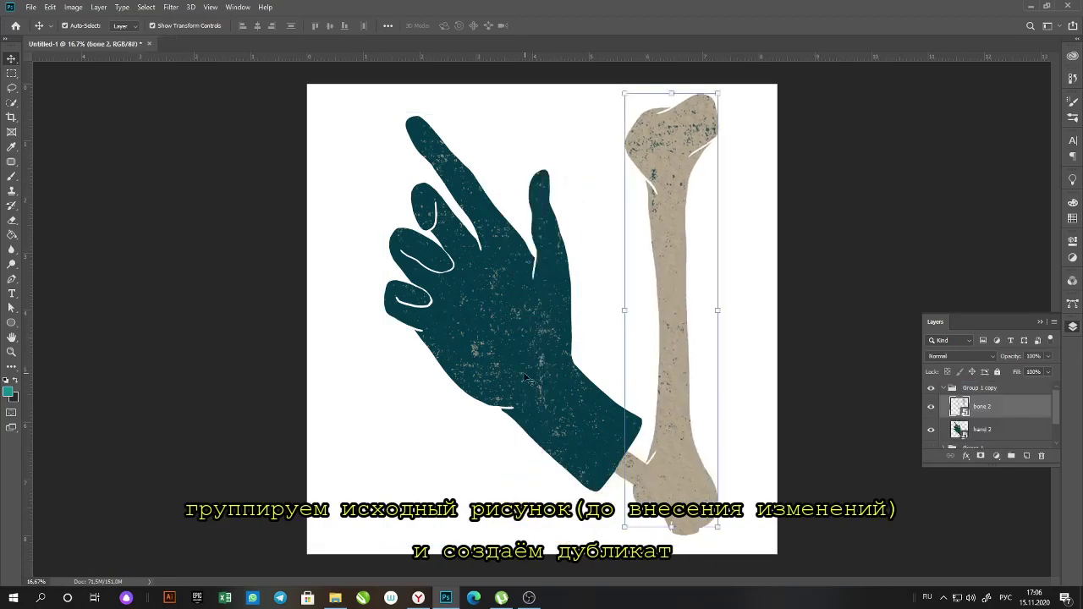
Scale down the hand in the group copy and place it near the middle of the canvas.
{"action": "left_click_drag", "start_coordinate": [508, 254], "coordinate": [509, 332]}
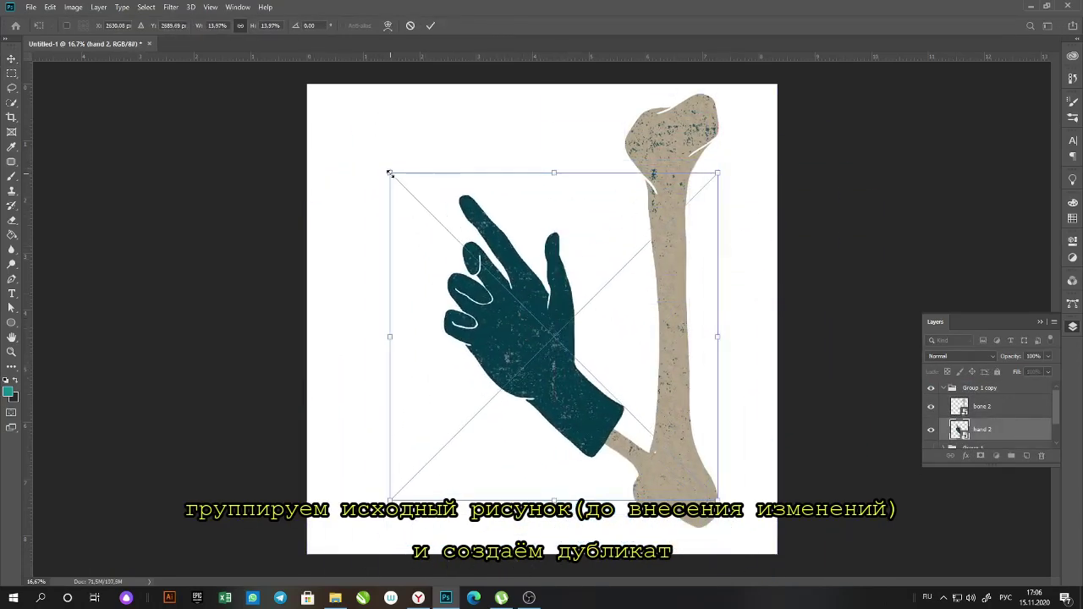
{"action": "left_click_drag", "start_coordinate": [387, 175], "coordinate": [475, 257]}
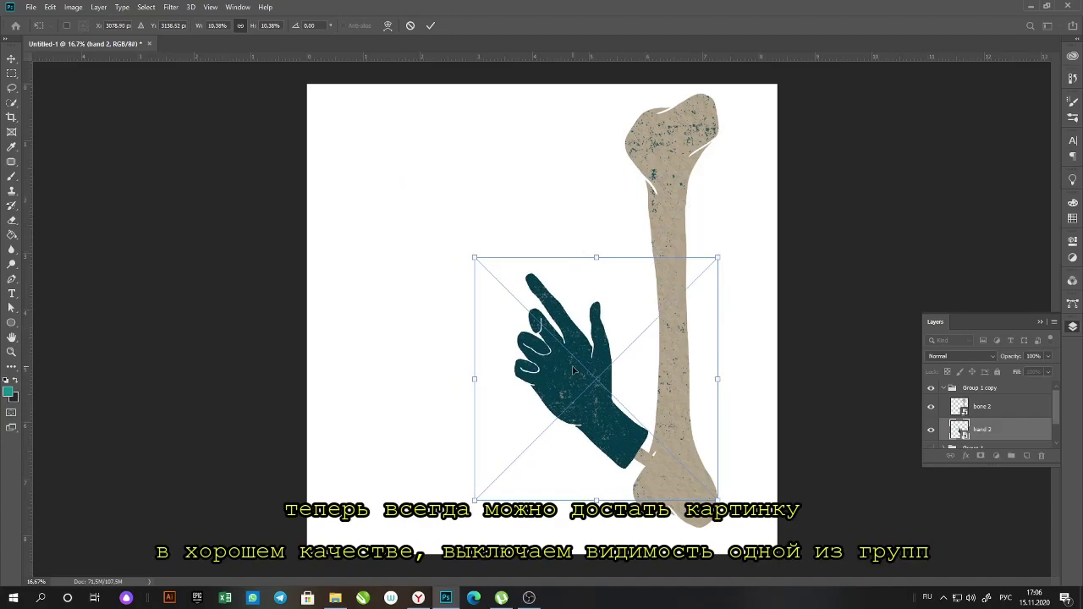
{"action": "left_click_drag", "start_coordinate": [573, 370], "coordinate": [519, 311]}
{"action": "left_click_drag", "start_coordinate": [421, 198], "coordinate": [465, 243]}
{"action": "left_click_drag", "start_coordinate": [568, 340], "coordinate": [547, 317]}
{"action": "key", "text": "Return"}
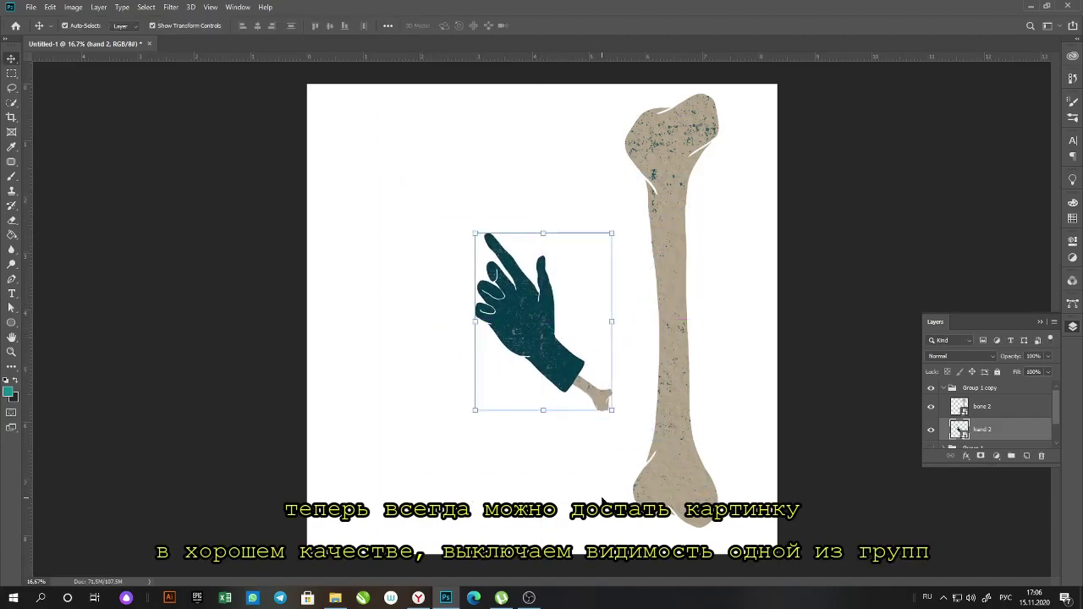
Add a horizontal and a vertical guide crossing at the canvas centre, hiding the artwork group meanwhile.
{"action": "left_click", "coordinate": [931, 388]}
{"action": "left_click", "coordinate": [211, 7]}
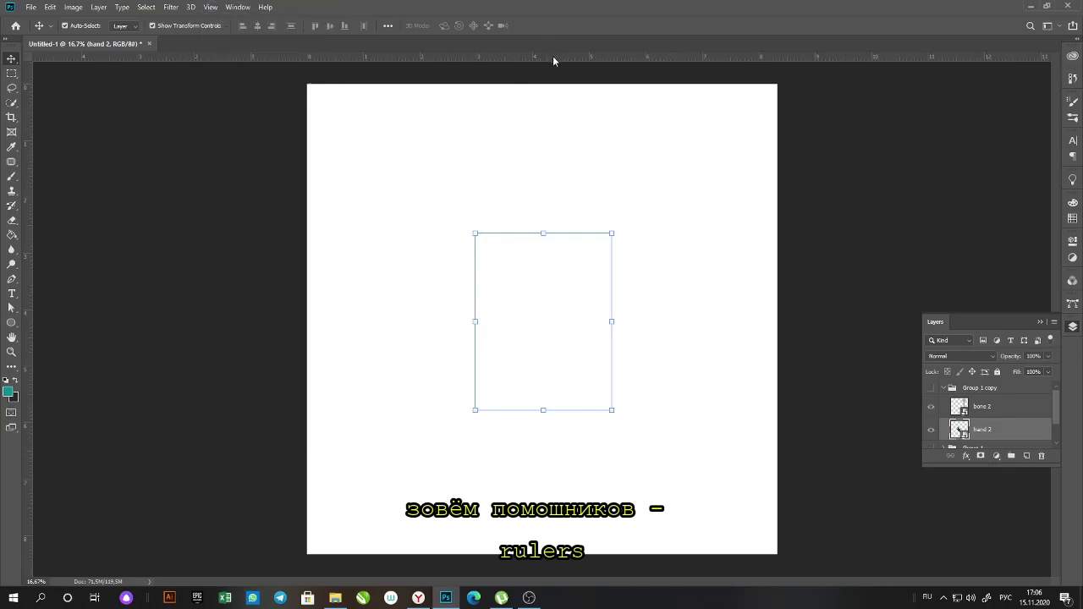
{"action": "left_click_drag", "start_coordinate": [556, 62], "coordinate": [557, 327]}
{"action": "left_click_drag", "start_coordinate": [64, 320], "coordinate": [541, 376]}
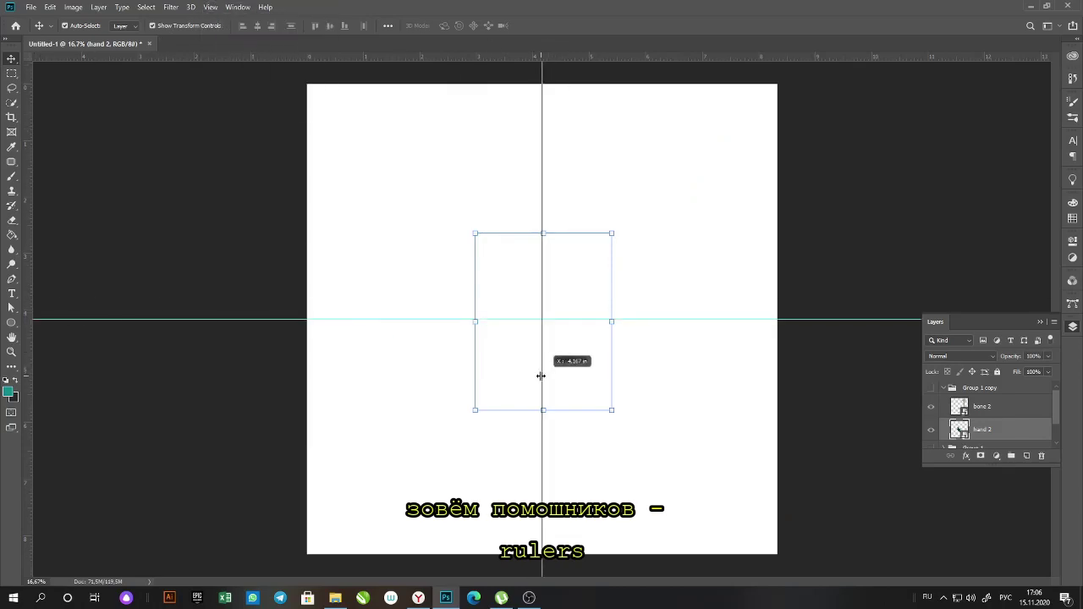
{"action": "left_click", "coordinate": [934, 391]}
Shrink the large bone, tilt it diagonally and place it to the upper right of the hand.
{"action": "left_click", "coordinate": [673, 245]}
{"action": "left_click", "coordinate": [625, 94]}
{"action": "left_click_drag", "start_coordinate": [449, 67], "coordinate": [651, 269]}
{"action": "left_click_drag", "start_coordinate": [764, 322], "coordinate": [644, 215]}
{"action": "left_click_drag", "start_coordinate": [529, 160], "coordinate": [594, 225]}
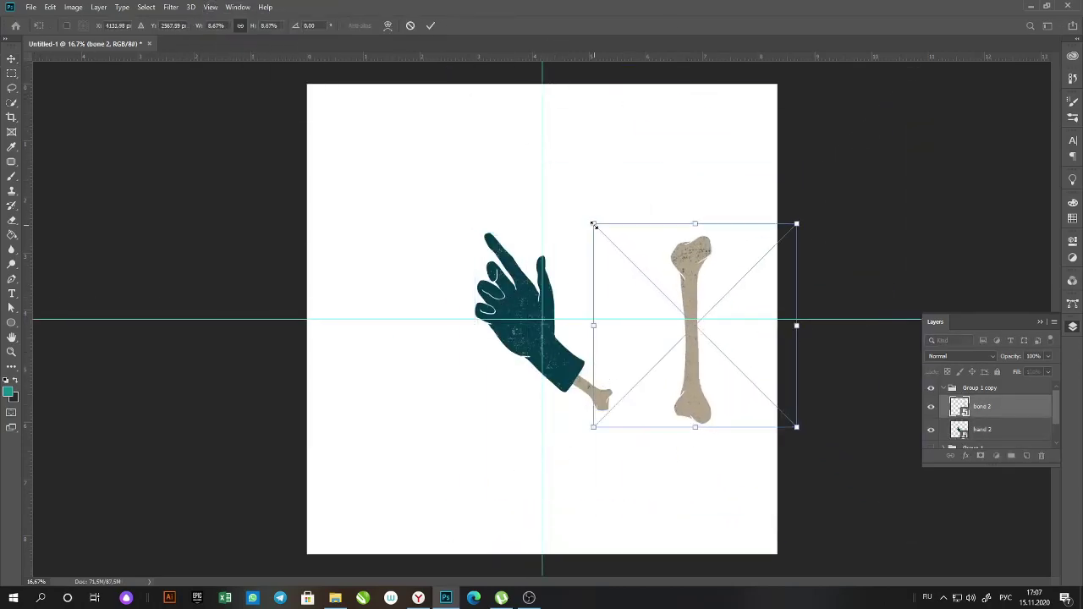
{"action": "left_click_drag", "start_coordinate": [694, 343], "coordinate": [649, 237]}
{"action": "left_click_drag", "start_coordinate": [596, 127], "coordinate": [646, 221]}
{"action": "mouse_move", "coordinate": [641, 180]}
{"action": "left_mouse_down"}
{"action": "mouse_move", "coordinate": [640, 229]}
{"action": "mouse_move", "coordinate": [631, 199]}
{"action": "left_mouse_up"}
{"action": "key", "text": "Return"}
Duplicate the tilted bone twice into a diagonal row and rotate the uppermost bone to be more upright.
{"action": "left_click_drag", "start_coordinate": [645, 247], "coordinate": [613, 201]}
{"action": "left_click_drag", "start_coordinate": [612, 202], "coordinate": [674, 291]}
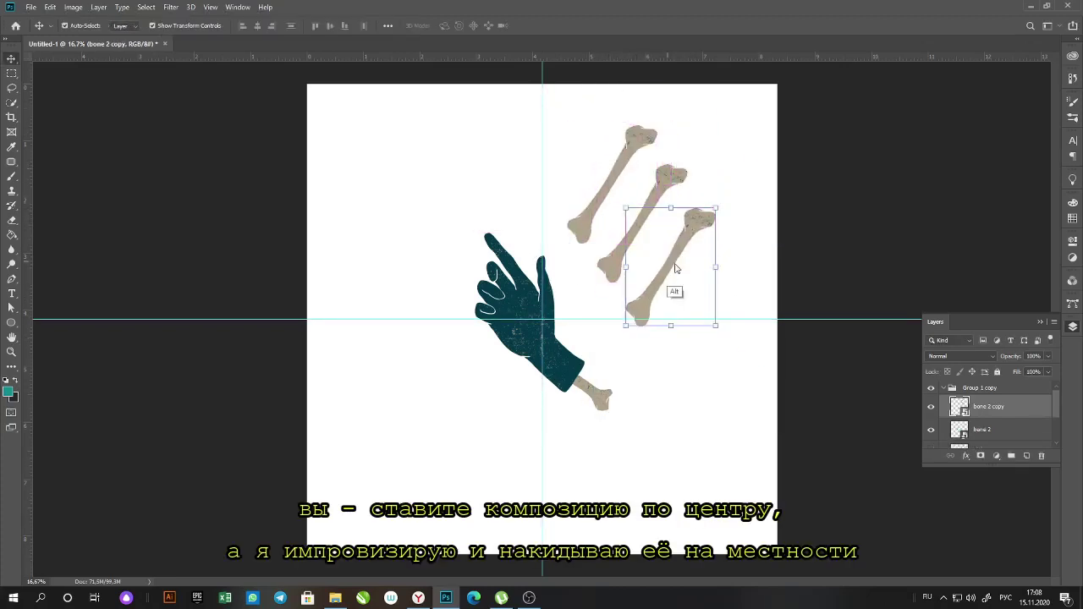
{"action": "left_click", "coordinate": [611, 176]}
{"action": "left_click_drag", "start_coordinate": [590, 77], "coordinate": [580, 98]}
{"action": "left_click_drag", "start_coordinate": [620, 208], "coordinate": [617, 199]}
{"action": "key", "text": "Return"}
Rotate the lowest bone of the row to a flatter angle and scale it down beside the middle bone.
{"action": "left_click", "coordinate": [675, 264]}
{"action": "left_click_drag", "start_coordinate": [733, 346], "coordinate": [689, 327]}
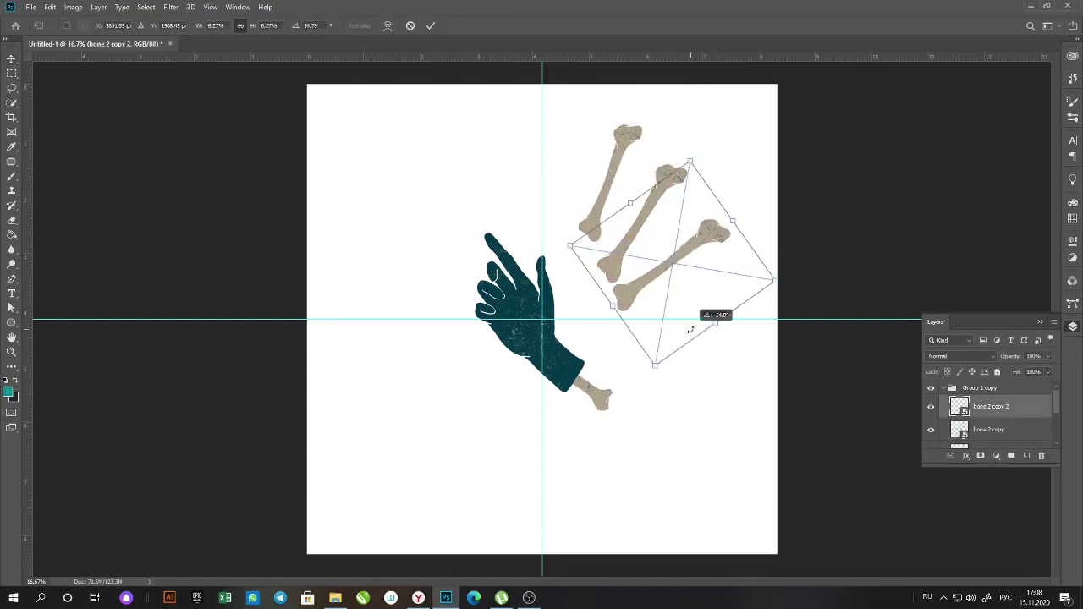
{"action": "left_click_drag", "start_coordinate": [684, 279], "coordinate": [706, 261]}
{"action": "left_click_drag", "start_coordinate": [711, 143], "coordinate": [700, 203]}
{"action": "left_click_drag", "start_coordinate": [689, 255], "coordinate": [678, 231]}
{"action": "left_click_drag", "start_coordinate": [697, 182], "coordinate": [692, 187]}
{"action": "key", "text": "Return"}
Make the uppermost bone slightly more upright and adjust the spacing of the other two bones.
{"action": "left_click", "coordinate": [613, 160]}
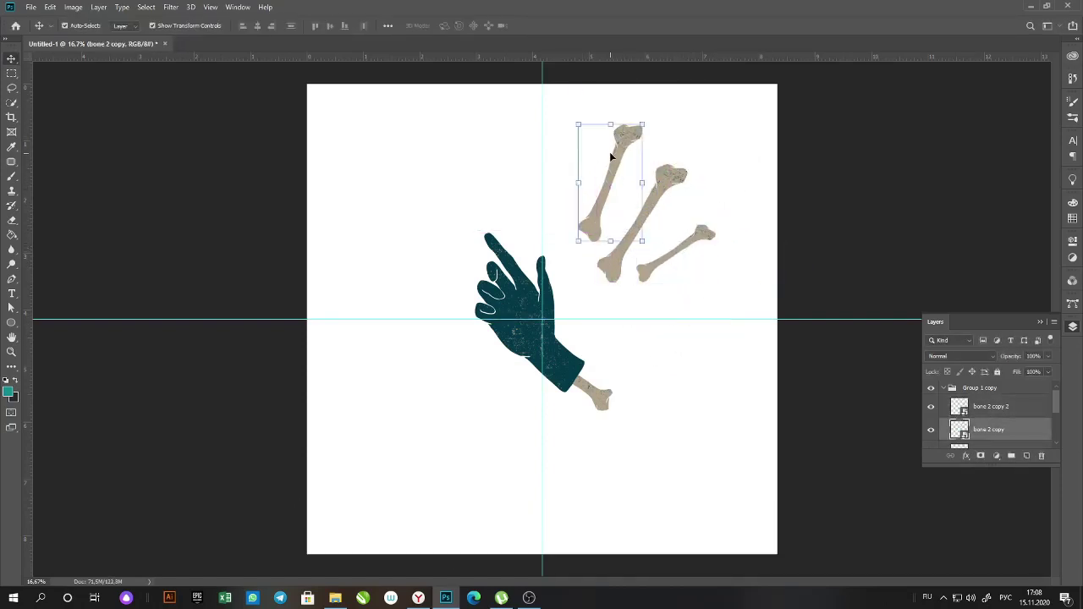
{"action": "key", "text": "ctrl+t"}
{"action": "left_click_drag", "start_coordinate": [573, 104], "coordinate": [590, 96]}
{"action": "mouse_move", "coordinate": [610, 176]}
{"action": "left_mouse_down"}
{"action": "mouse_move", "coordinate": [606, 195]}
{"action": "mouse_move", "coordinate": [609, 187]}
{"action": "left_mouse_up"}
{"action": "key", "text": "Return"}
{"action": "left_click_drag", "start_coordinate": [612, 274], "coordinate": [599, 290]}
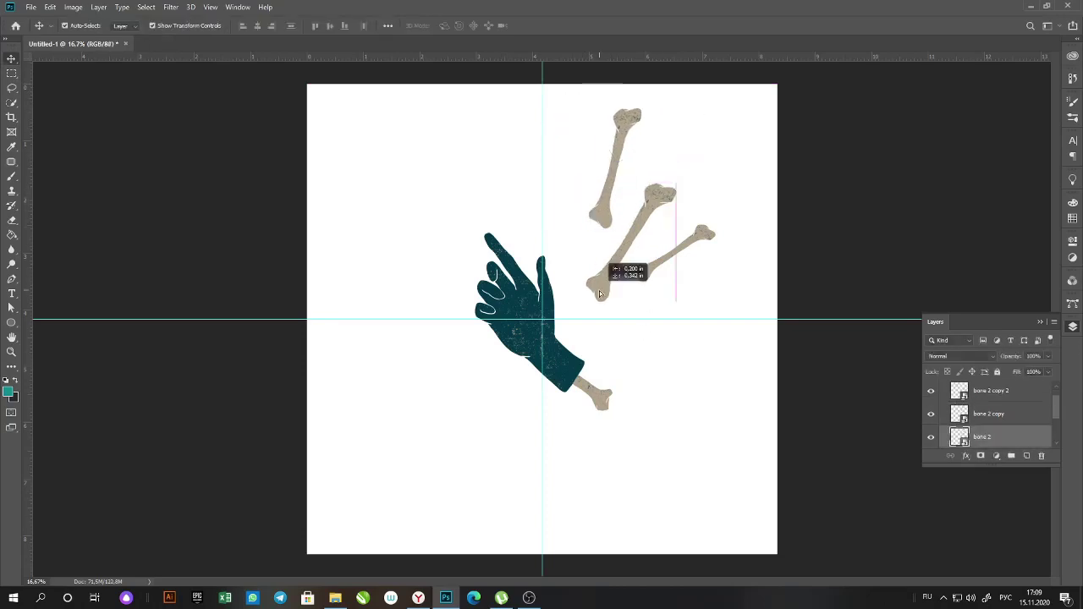
{"action": "left_click_drag", "start_coordinate": [677, 250], "coordinate": [666, 259]}
Copy the three bones to the lower left of the hand, rotate the copies half a turn, and shift the upper three slightly left.
{"action": "left_click_drag", "start_coordinate": [844, 245], "coordinate": [593, 170]}
{"action": "left_click_drag", "start_coordinate": [591, 282], "coordinate": [388, 511]}
{"action": "left_click_drag", "start_coordinate": [519, 570], "coordinate": [353, 308]}
{"action": "left_click_drag", "start_coordinate": [445, 432], "coordinate": [444, 440]}
{"action": "key", "text": "Return"}
{"action": "left_click_drag", "start_coordinate": [759, 104], "coordinate": [594, 284]}
{"action": "left_click_drag", "start_coordinate": [641, 216], "coordinate": [624, 217]}
{"action": "left_click", "coordinate": [744, 269]}
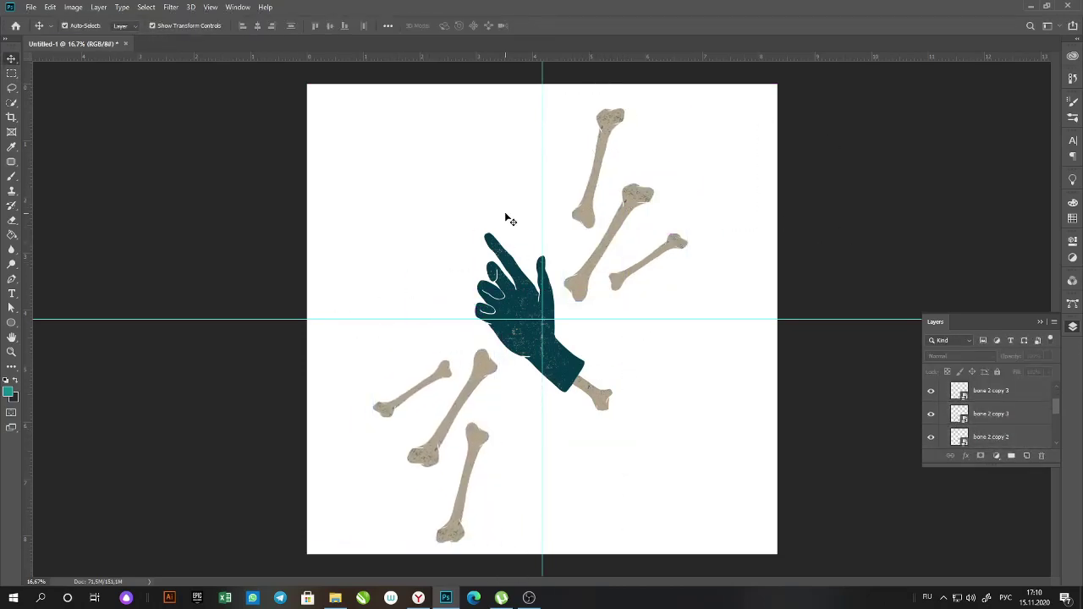
Make a small bone-coloured circle from a duplicated bone by drawing an ellipse over its upper end and removing the rest.
{"action": "scroll", "coordinate": [512, 369], "scroll_direction": "up", "scroll_amount": 4}
{"action": "left_click_drag", "start_coordinate": [476, 372], "coordinate": [386, 240], "text": "alt"}
{"action": "scroll", "coordinate": [386, 253], "scroll_direction": "down", "scroll_amount": 2}
{"action": "scroll", "coordinate": [314, 339], "scroll_direction": "up", "scroll_amount": 5}
{"action": "key", "text": "u"}
{"action": "mouse_move", "coordinate": [612, 198]}
{"action": "left_mouse_down"}
{"action": "mouse_move", "coordinate": [570, 234]}
{"action": "mouse_move", "coordinate": [607, 232]}
{"action": "left_mouse_up"}
{"action": "key", "text": "ctrl+t"}
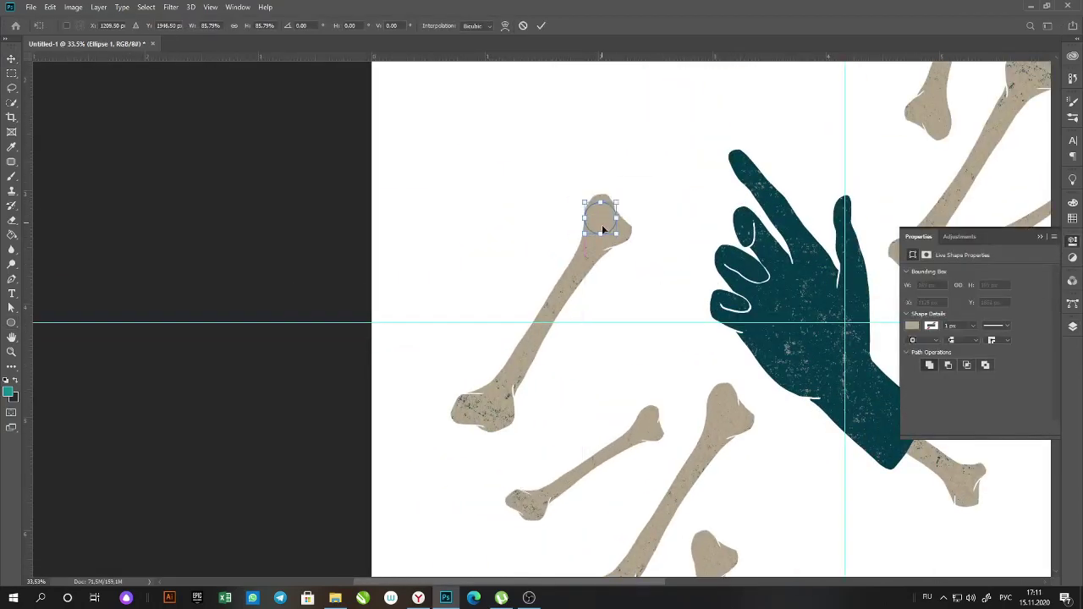
{"action": "key", "text": "Return"}
{"action": "left_click", "coordinate": [1073, 326]}
{"action": "left_click", "coordinate": [1010, 416]}
{"action": "key", "text": "Delete"}
Duplicate the circle into a trail leading from the index fingertip toward the canvas's upper-left corner.
{"action": "scroll", "coordinate": [960, 347], "scroll_direction": "down", "scroll_amount": 5}
{"action": "left_click_drag", "start_coordinate": [440, 204], "coordinate": [386, 136], "text": "alt"}
{"action": "left_click_drag", "start_coordinate": [387, 136], "coordinate": [297, 105], "text": "alt"}
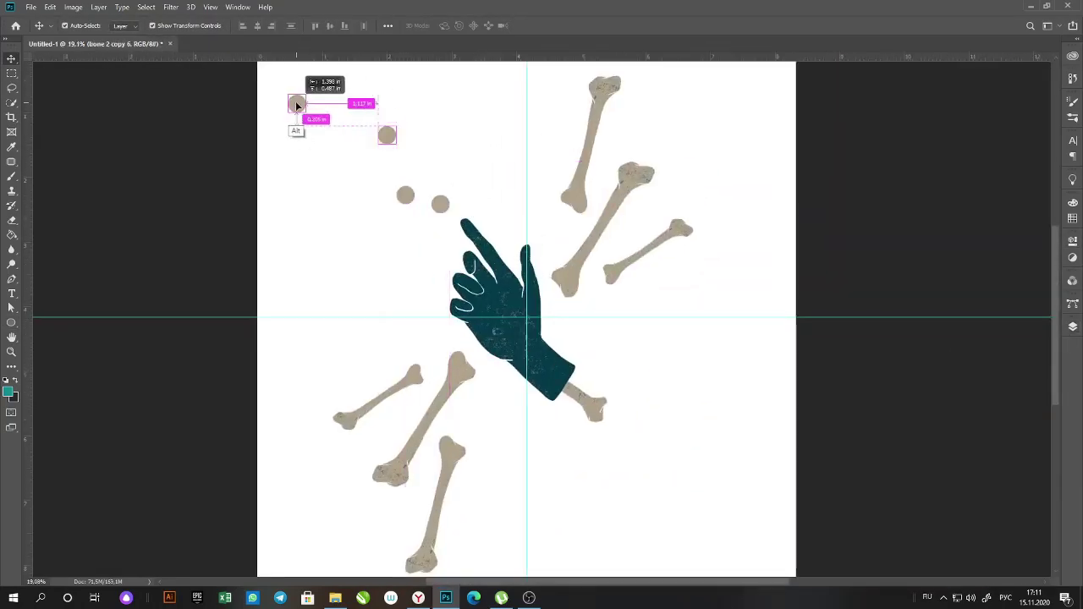
Scale down the circles of the trail so they get smaller with distance from the fingertip.
{"action": "left_click", "coordinate": [435, 179]}
{"action": "left_click", "coordinate": [408, 196]}
{"action": "left_click_drag", "start_coordinate": [398, 187], "coordinate": [402, 192]}
{"action": "left_click", "coordinate": [536, 26]}
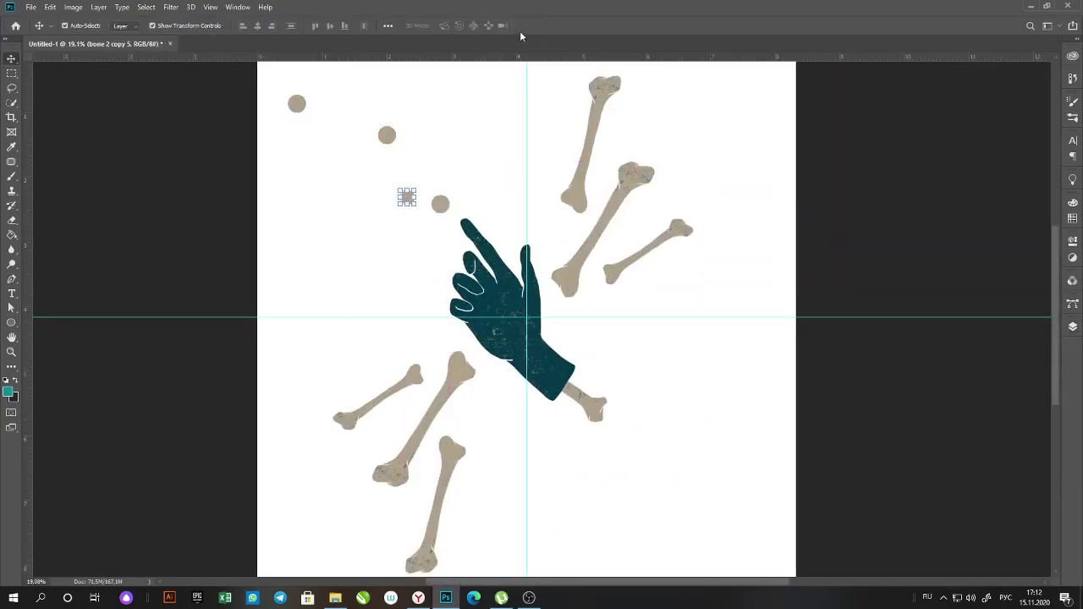
{"action": "left_click", "coordinate": [403, 157]}
{"action": "left_click", "coordinate": [387, 135]}
{"action": "left_click_drag", "start_coordinate": [378, 126], "coordinate": [384, 133]}
Copy the four-circle trail to the lower right of the wrist bone and rotate the copy by -165°.
{"action": "left_click_drag", "start_coordinate": [287, 95], "coordinate": [745, 530]}
{"action": "left_click", "coordinate": [541, 26]}
{"action": "left_click_drag", "start_coordinate": [761, 546], "coordinate": [620, 398], "text": "shift"}
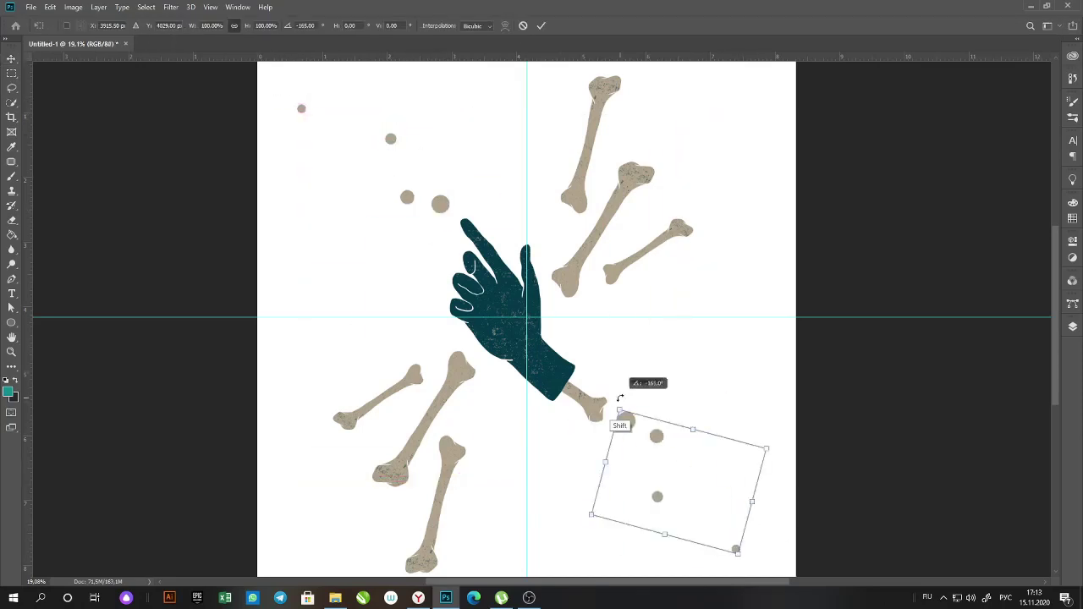
{"action": "key", "text": "Return"}
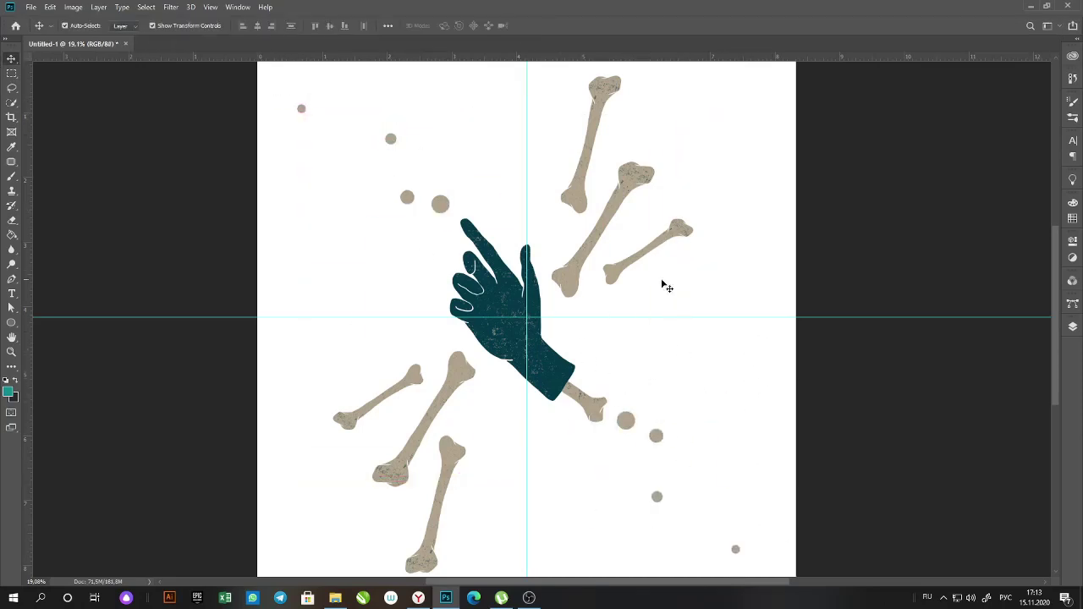
Duplicate the composition group as a hidden backup and merge the visible group into a single layer.
{"action": "scroll", "coordinate": [666, 287], "scroll_direction": "down", "scroll_amount": 2}
{"action": "key", "text": "m"}
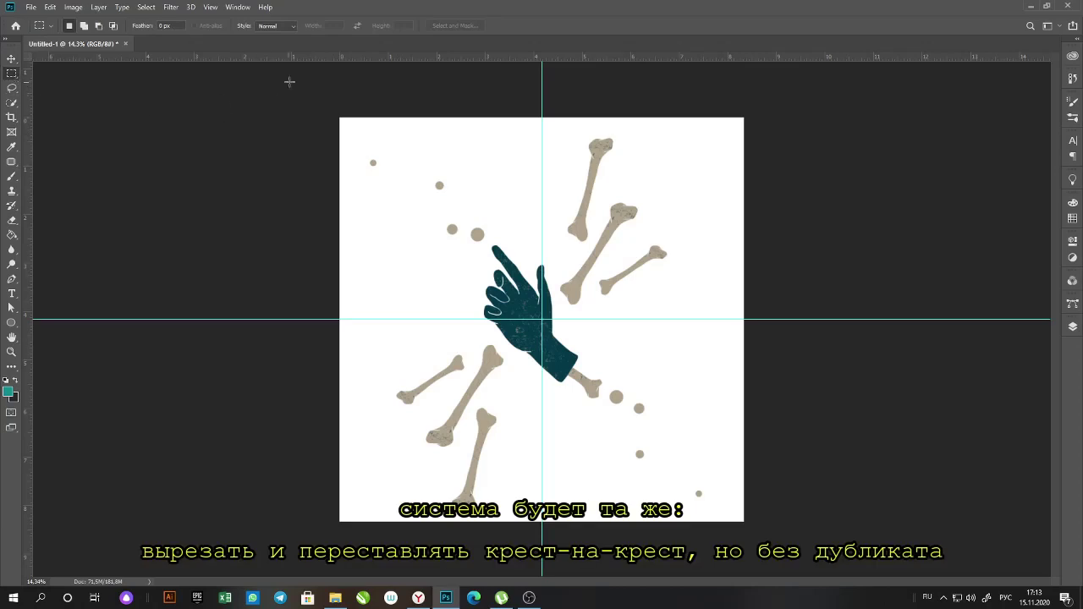
{"action": "left_click", "coordinate": [1072, 326]}
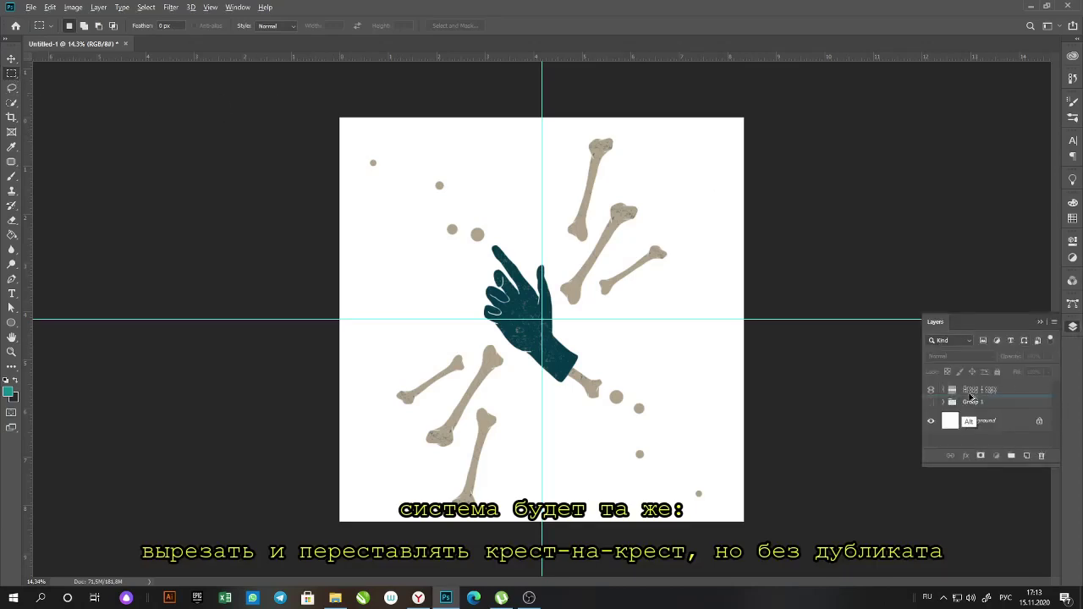
{"action": "left_click_drag", "start_coordinate": [971, 396], "coordinate": [973, 392]}
{"action": "key", "text": "ctrl+e"}
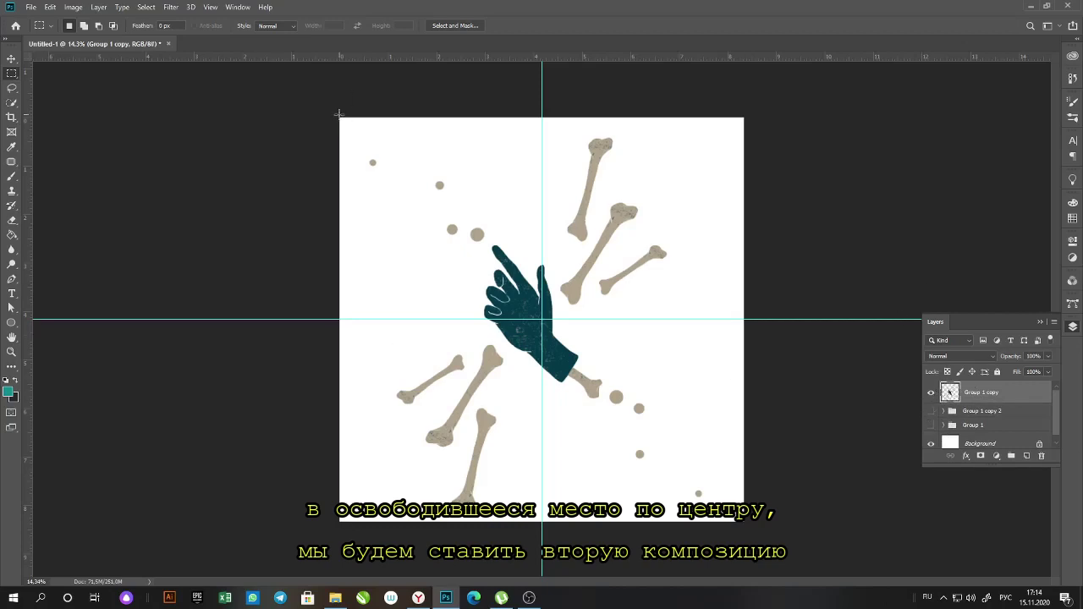
Cut the upper-left quadrant of the merged artwork to a new layer and align it with the canvas's lower-right corner.
{"action": "left_click_drag", "start_coordinate": [338, 113], "coordinate": [542, 320]}
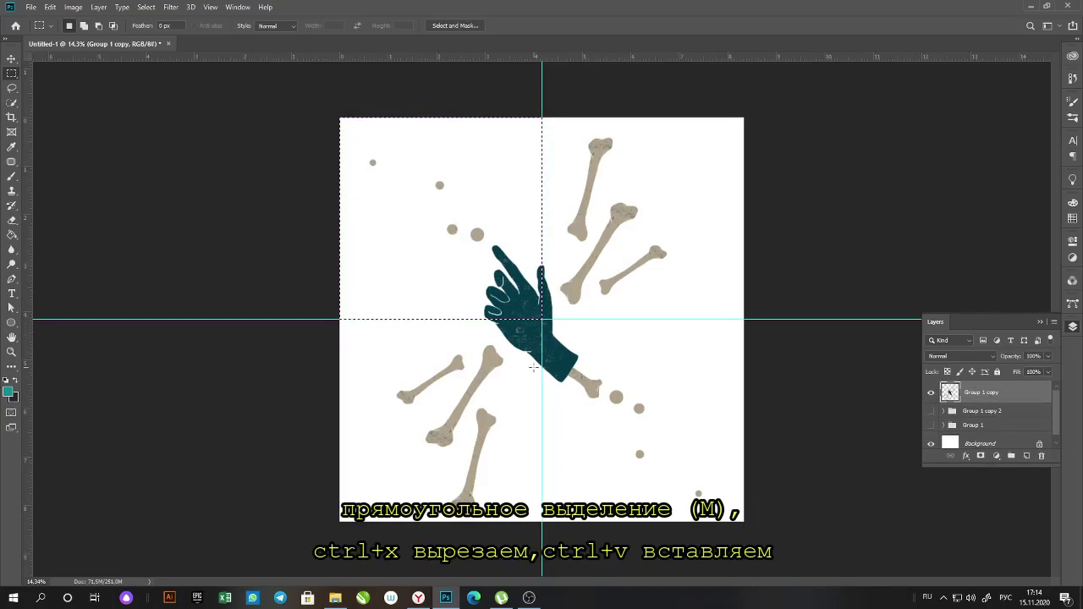
{"action": "key", "text": "ctrl+x"}
{"action": "key", "text": "ctrl+v"}
{"action": "key", "text": "v"}
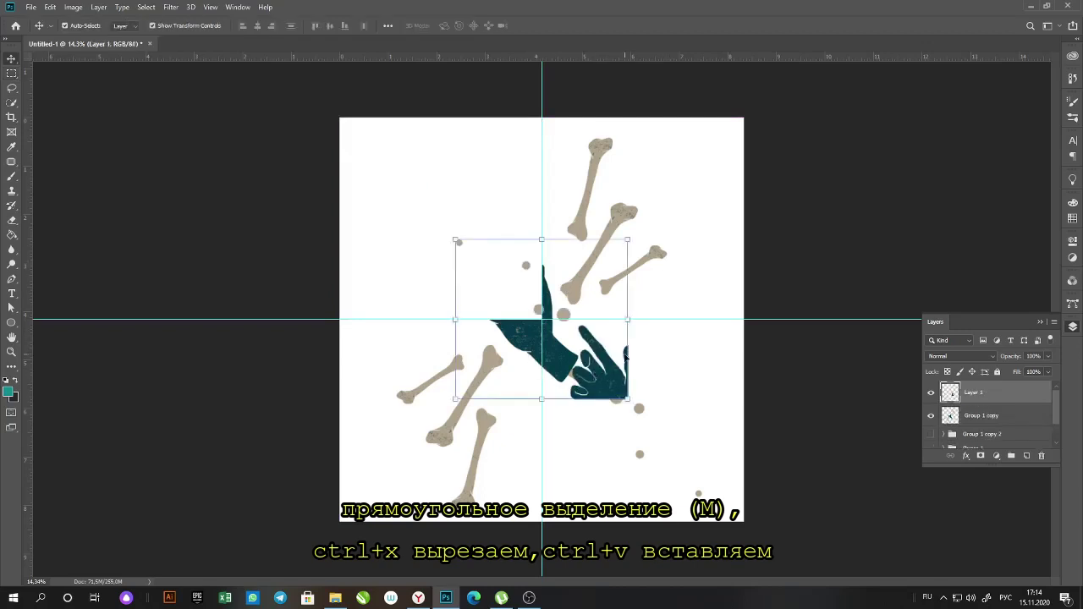
{"action": "left_click_drag", "start_coordinate": [625, 358], "coordinate": [741, 480]}
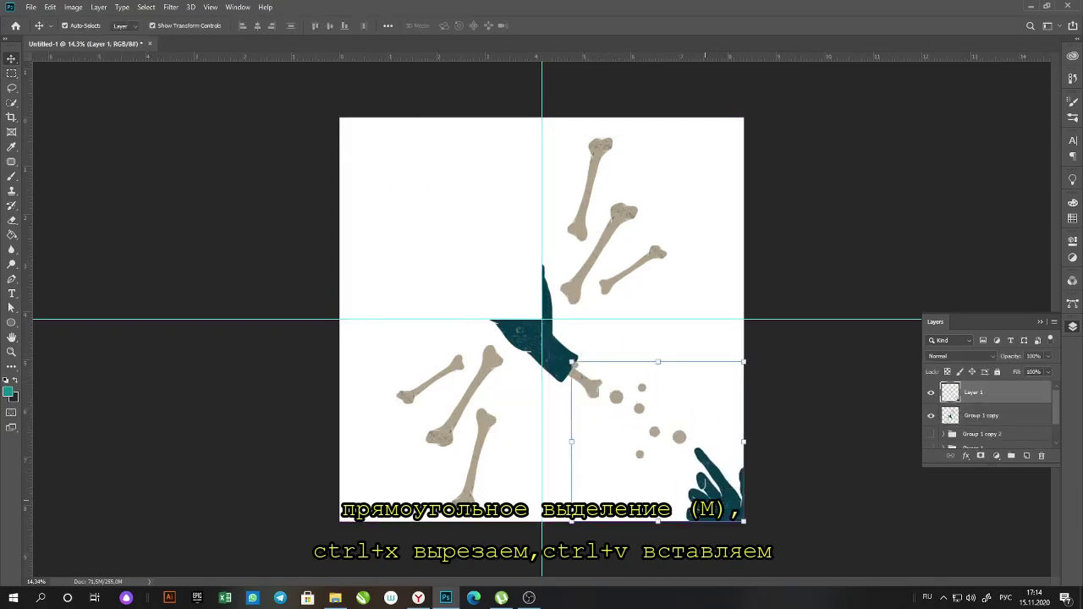
Cut the lower-left quadrant of the merged artwork to a new layer and align it with the canvas's upper-right corner.
{"action": "scroll", "coordinate": [641, 474], "scroll_direction": "up", "scroll_amount": 3}
{"action": "scroll", "coordinate": [555, 341], "scroll_direction": "down", "scroll_amount": 4}
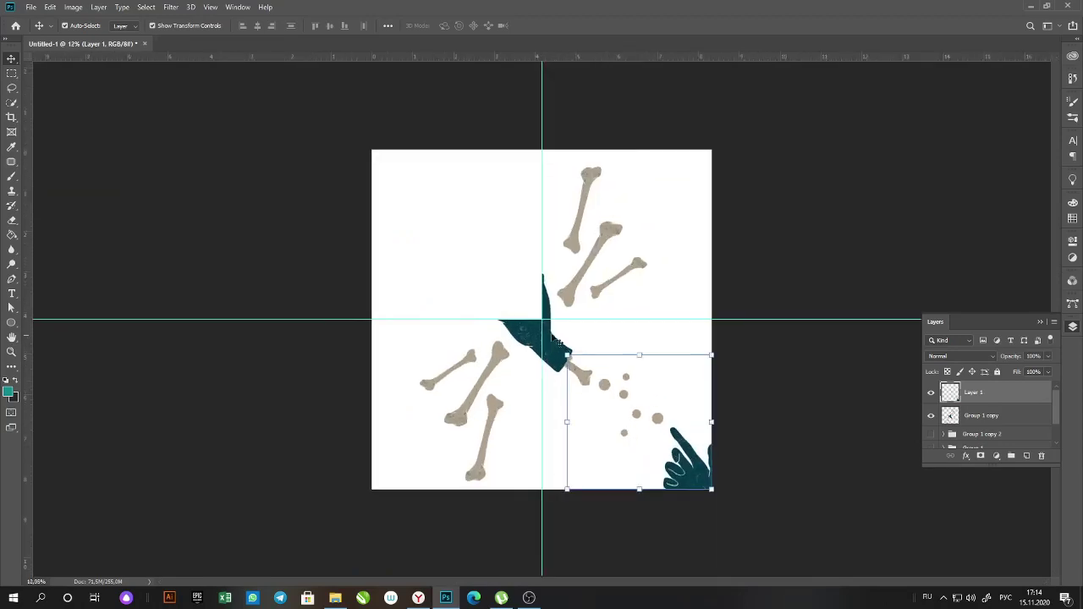
{"action": "left_click", "coordinate": [555, 341]}
{"action": "key", "text": "ctrl+plus"}
{"action": "key", "text": "m"}
{"action": "left_click_drag", "start_coordinate": [314, 547], "coordinate": [544, 337]}
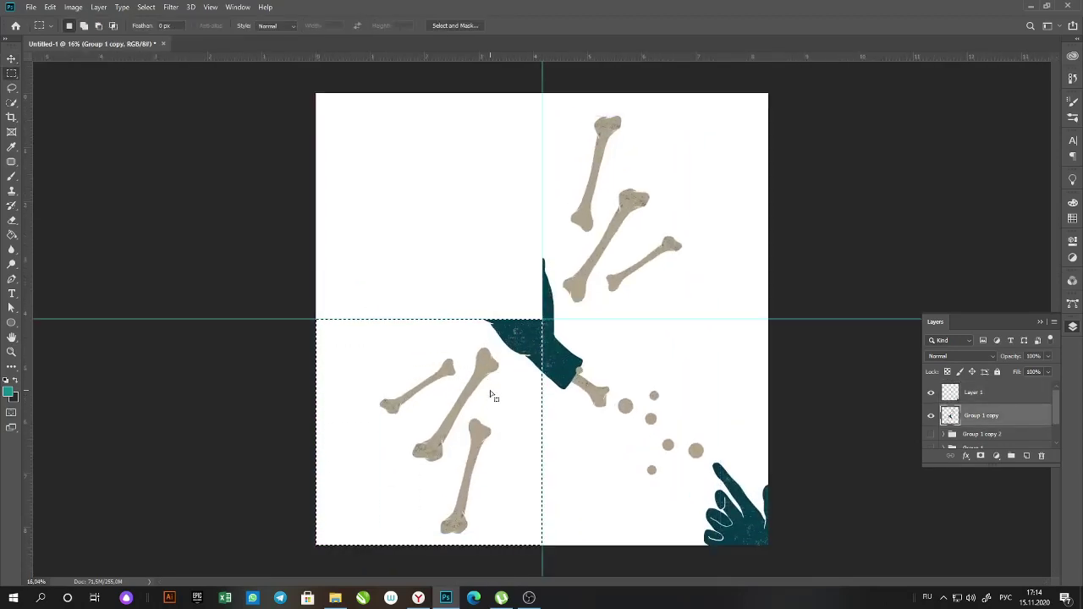
{"action": "key", "text": "ctrl+x"}
{"action": "key", "text": "ctrl+v"}
{"action": "key", "text": "v"}
{"action": "left_click_drag", "start_coordinate": [595, 229], "coordinate": [749, 119]}
Cut the original upper-right quadrant from Group 1 copy to a new layer and align it with the canvas's lower-left corner.
{"action": "left_click", "coordinate": [982, 437]}
{"action": "key", "text": "m"}
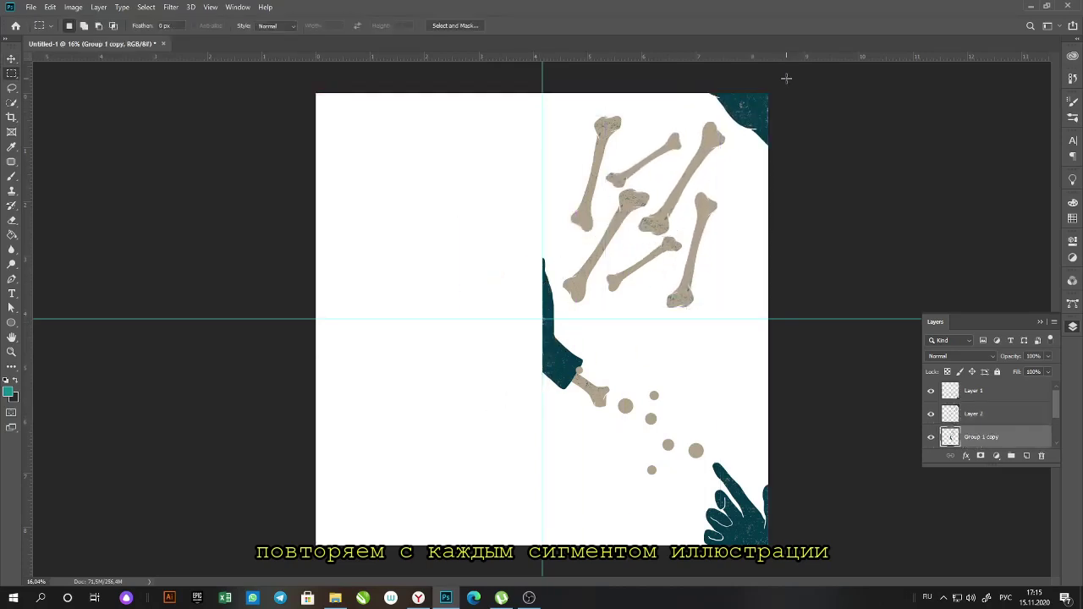
{"action": "left_click_drag", "start_coordinate": [787, 78], "coordinate": [543, 319]}
{"action": "key", "text": "ctrl+x"}
{"action": "key", "text": "ctrl+v"}
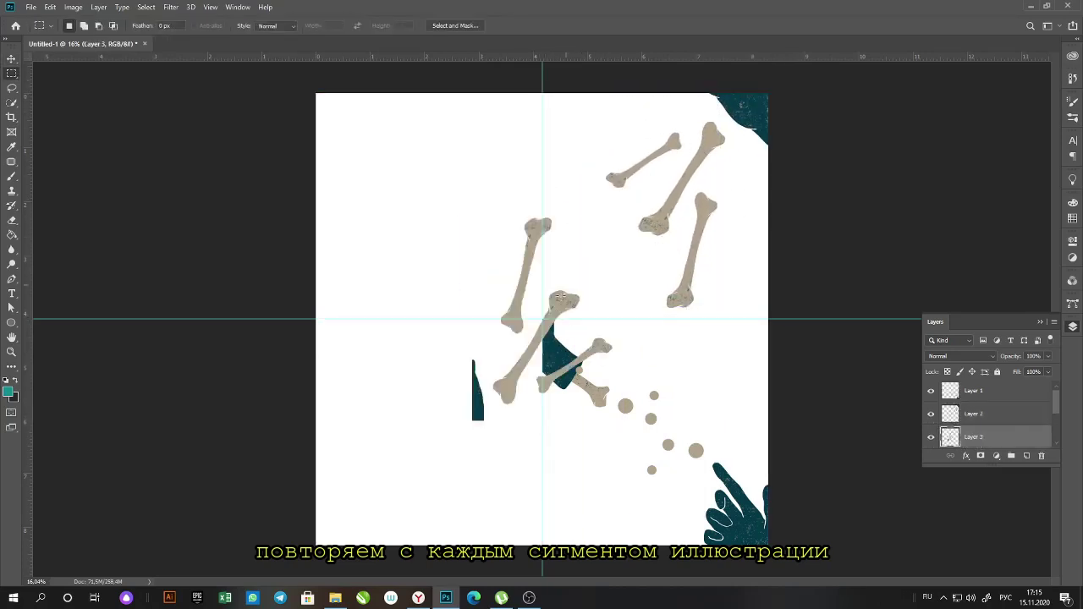
{"action": "key", "text": "v"}
{"action": "left_click_drag", "start_coordinate": [468, 400], "coordinate": [356, 513]}
Move the remaining lower-right piece of the artwork into the canvas's upper-left corner.
{"action": "left_click", "coordinate": [565, 364]}
{"action": "left_click_drag", "start_coordinate": [565, 364], "coordinate": [337, 138]}
{"action": "left_click", "coordinate": [592, 295]}
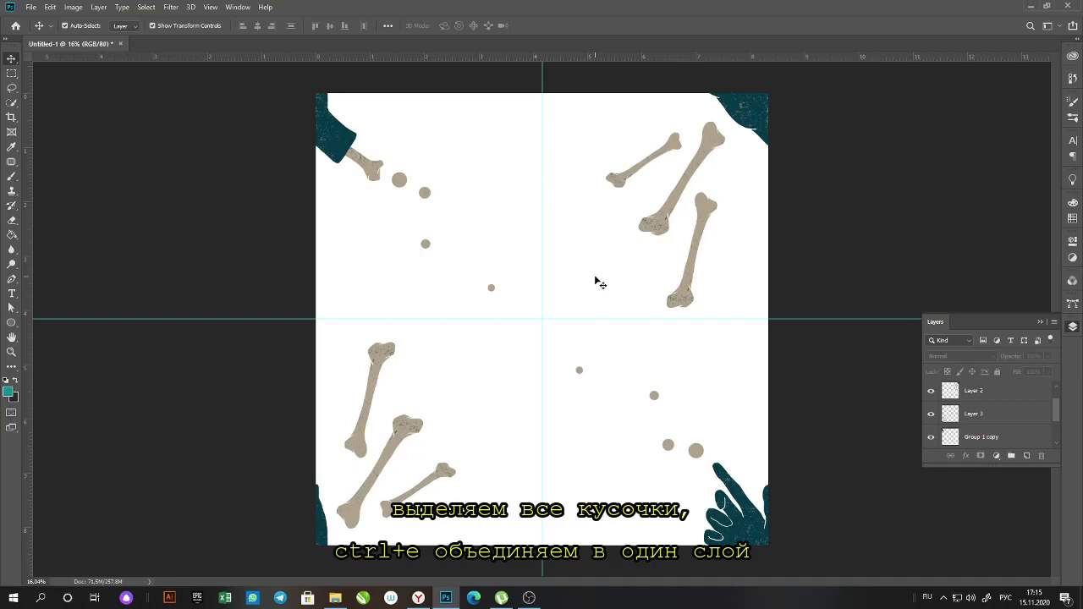
Select all four rearranged quadrant layers and merge them into one layer.
{"action": "scroll", "coordinate": [1001, 409], "scroll_direction": "up", "scroll_amount": 2}
{"action": "left_click", "coordinate": [1007, 393]}
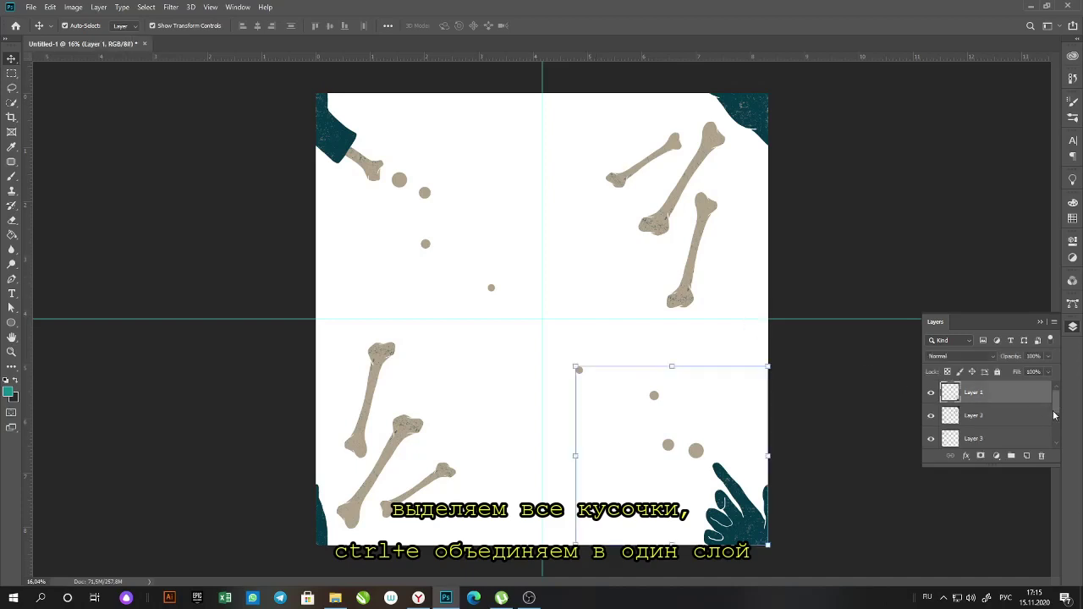
{"action": "scroll", "coordinate": [1032, 411], "scroll_direction": "down", "scroll_amount": 3}
{"action": "left_click", "coordinate": [1032, 410], "text": "shift"}
{"action": "key", "text": "ctrl+e"}
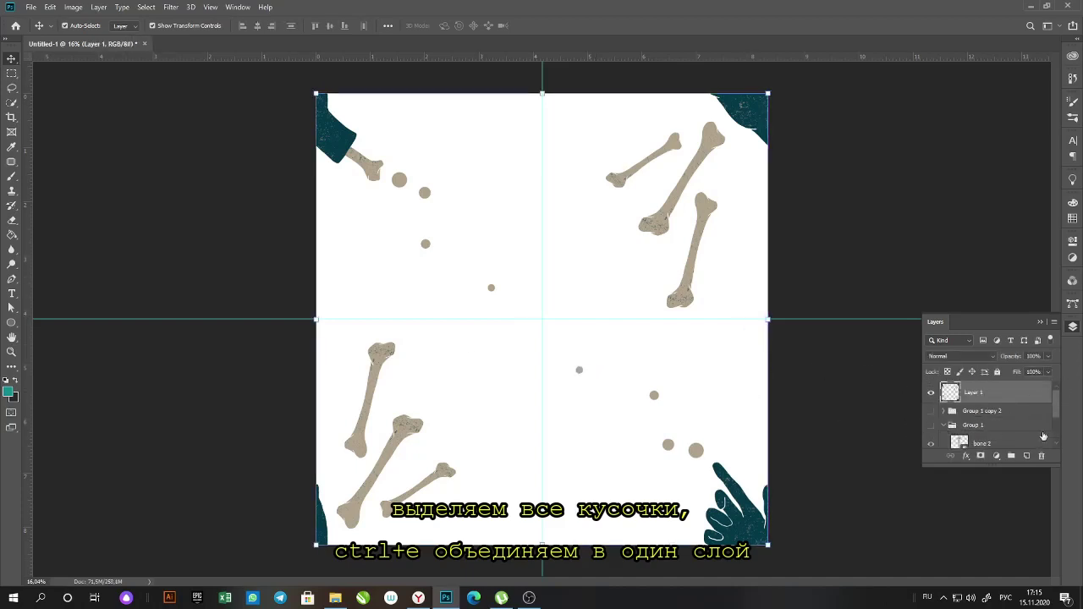
Duplicate the original hand from Group 1 above the merged layer and flip it horizontally.
{"action": "scroll", "coordinate": [1033, 431], "scroll_direction": "down", "scroll_amount": 2}
{"action": "left_click", "coordinate": [1004, 428]}
{"action": "left_click_drag", "start_coordinate": [969, 427], "coordinate": [988, 388]}
{"action": "left_click", "coordinate": [50, 7]}
{"action": "mouse_move", "coordinate": [102, 265]}
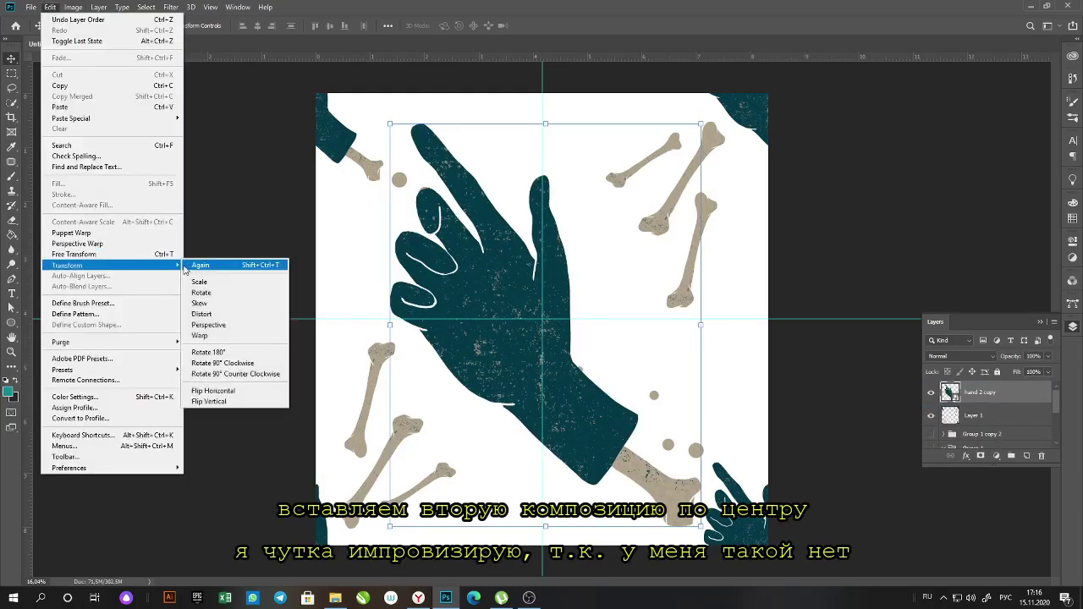
{"action": "left_click", "coordinate": [249, 394]}
Scale the flipped hand to 13.36%, rotate it to -51.16° and centre it on the canvas at 2500, 2500 px.
{"action": "left_click_drag", "start_coordinate": [705, 536], "coordinate": [725, 311]}
{"action": "scroll", "coordinate": [644, 273], "scroll_direction": "down", "scroll_amount": 4}
{"action": "left_click_drag", "start_coordinate": [547, 101], "coordinate": [538, 249]}
{"action": "key", "text": "Return"}
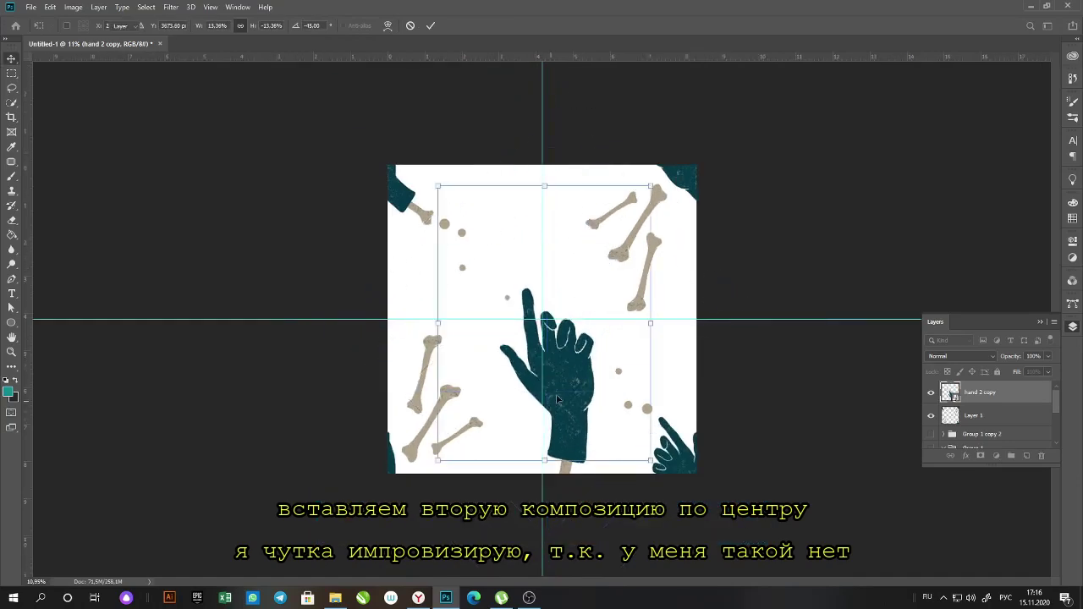
{"action": "left_click_drag", "start_coordinate": [567, 390], "coordinate": [555, 336]}
{"action": "left_click_drag", "start_coordinate": [586, 454], "coordinate": [601, 446]}
{"action": "mouse_move", "coordinate": [550, 372]}
{"action": "left_mouse_down"}
{"action": "mouse_move", "coordinate": [566, 365]}
{"action": "mouse_move", "coordinate": [559, 352]}
{"action": "mouse_move", "coordinate": [560, 363]}
{"action": "left_mouse_up"}
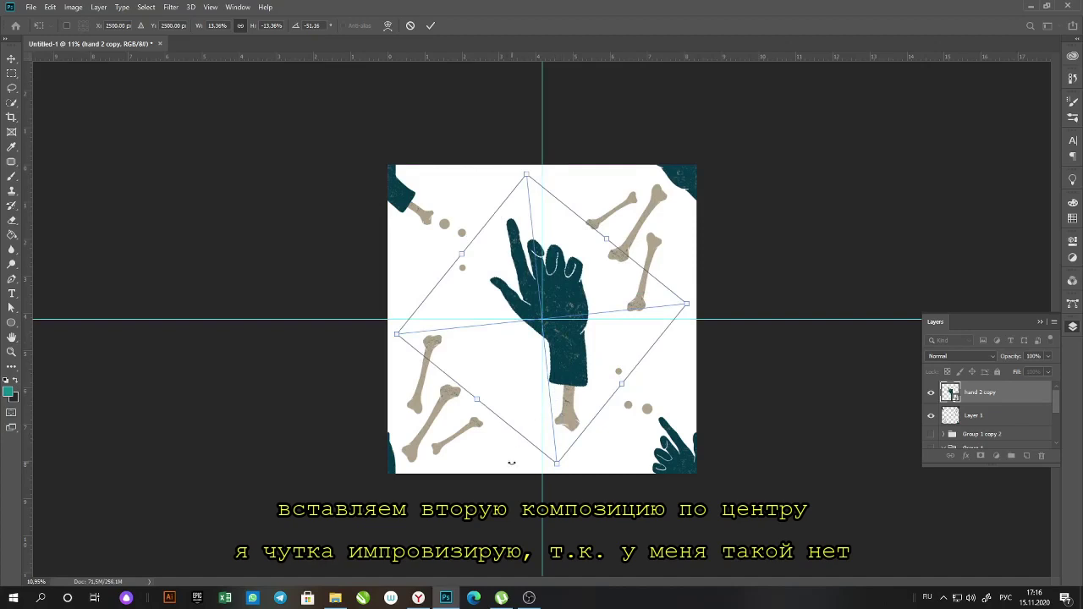
{"action": "key", "text": "Return"}
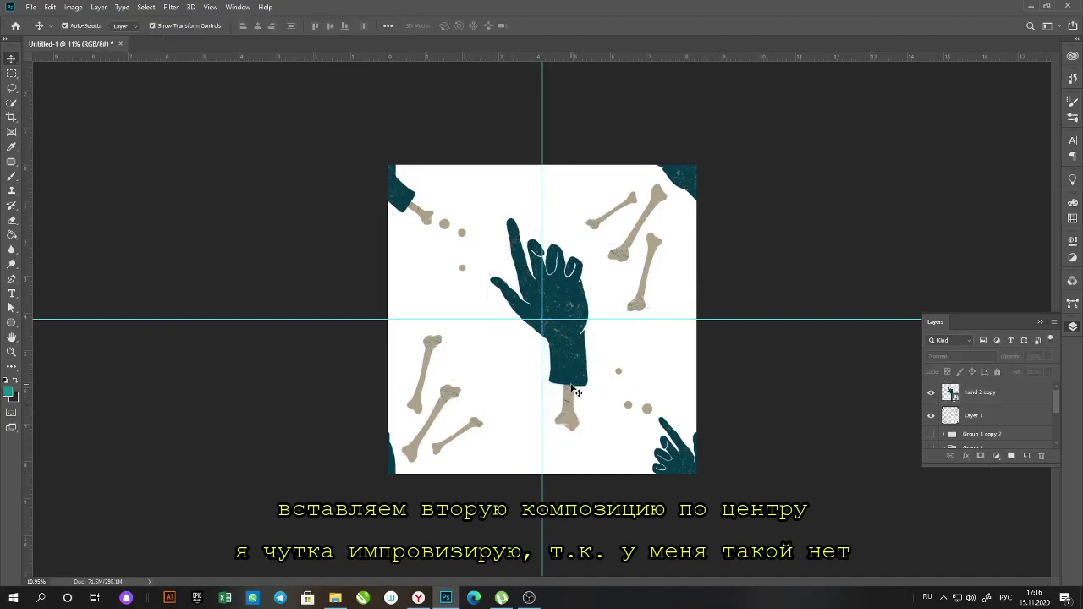
Rotate the central hand copy to -38.78° and enlarge it around the canvas centre.
{"action": "left_click", "coordinate": [575, 391]}
{"action": "key", "text": "ctrl+t"}
{"action": "key", "text": "ctrl+0"}
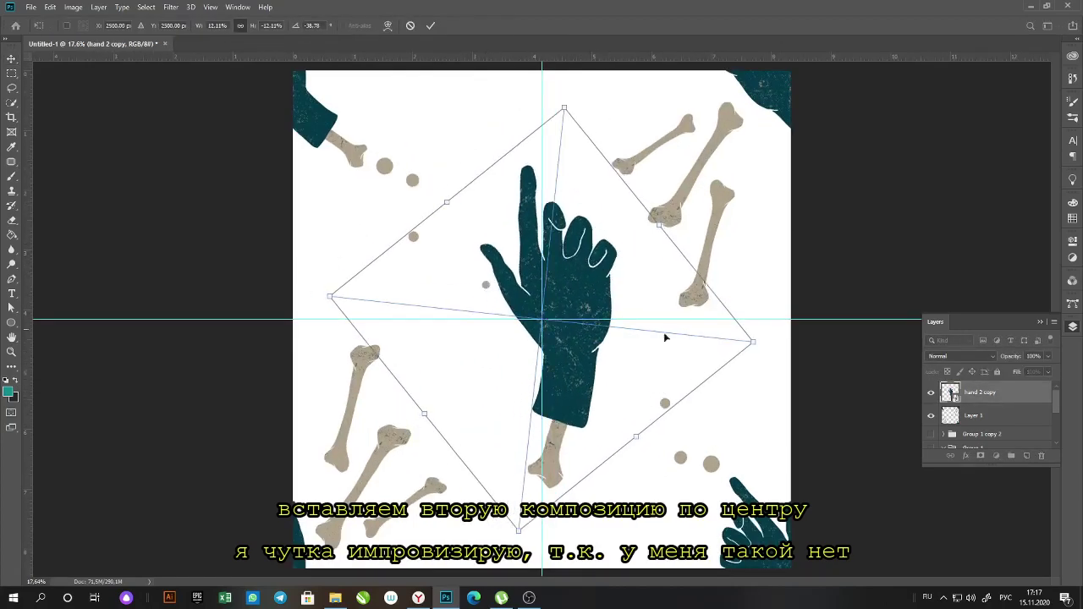
{"action": "mouse_move", "coordinate": [330, 296]}
{"action": "left_mouse_down"}
{"action": "mouse_move", "coordinate": [356, 300]}
{"action": "mouse_move", "coordinate": [269, 290]}
{"action": "left_mouse_up"}
{"action": "key", "text": "Return"}
Select the bone stub below the central hand's wrist with the Magnetic Lasso, delete it and erase the leftover traces.
{"action": "left_click", "coordinate": [11, 88]}
{"action": "right_click", "coordinate": [11, 88]}
{"action": "left_click", "coordinate": [63, 110]}
{"action": "scroll", "coordinate": [564, 465], "scroll_direction": "up", "scroll_amount": 8}
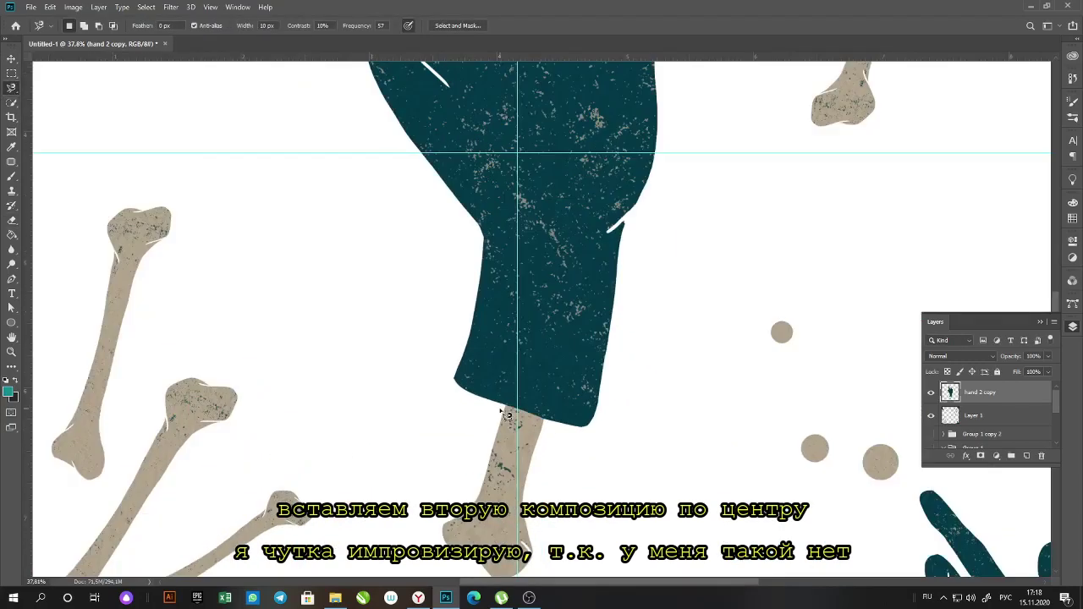
{"action": "scroll", "coordinate": [556, 540], "scroll_direction": "down", "scroll_amount": 3}
{"action": "key", "text": "Delete"}
{"action": "key", "text": "ctrl+d"}
{"action": "key", "text": "e"}
{"action": "scroll", "coordinate": [517, 208], "scroll_direction": "up", "scroll_amount": 10}
{"action": "scroll", "coordinate": [477, 334], "scroll_direction": "down", "scroll_amount": 20}
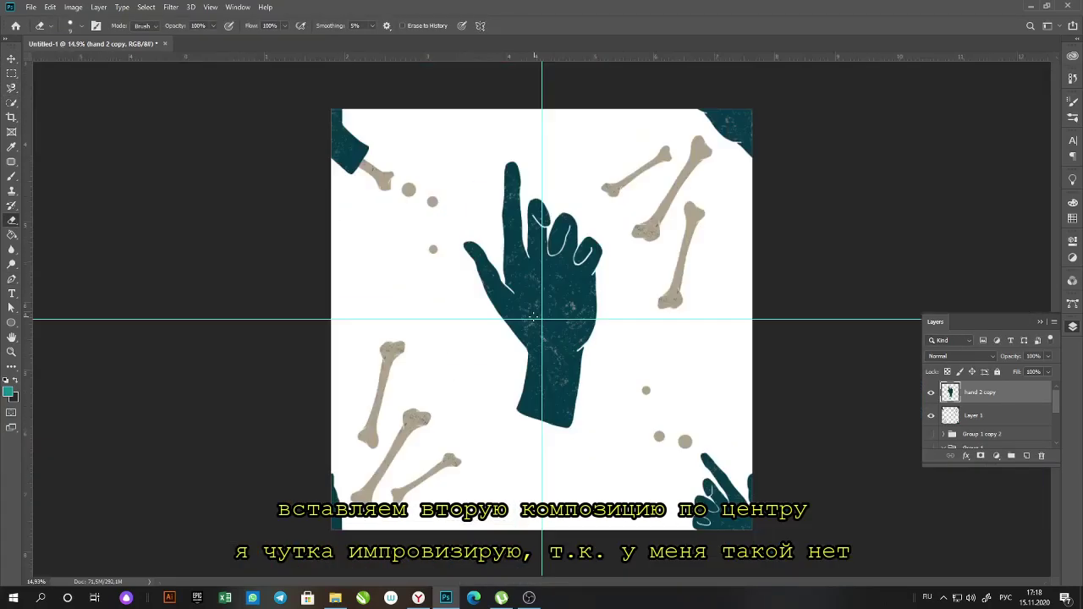
Warp the central hand slightly to adjust its shape and reposition it near the canvas centre.
{"action": "key", "text": "ctrl+t"}
{"action": "left_click", "coordinate": [505, 26]}
{"action": "left_click_drag", "start_coordinate": [513, 180], "coordinate": [521, 181]}
{"action": "left_click_drag", "start_coordinate": [590, 339], "coordinate": [582, 340]}
{"action": "key", "text": "Return"}
{"action": "key", "text": "v"}
{"action": "mouse_move", "coordinate": [562, 295]}
{"action": "left_mouse_down"}
{"action": "mouse_move", "coordinate": [557, 305]}
{"action": "mouse_move", "coordinate": [572, 313]}
{"action": "left_mouse_up"}
Place a bone copy across the palm above the hand layer, scaled to 12.84% and rotated to -76.73°.
{"action": "left_click", "coordinate": [630, 339]}
{"action": "scroll", "coordinate": [986, 424], "scroll_direction": "down", "scroll_amount": 1}
{"action": "left_click_drag", "start_coordinate": [982, 442], "coordinate": [999, 382]}
{"action": "left_click_drag", "start_coordinate": [593, 140], "coordinate": [457, 161]}
{"action": "left_click_drag", "start_coordinate": [631, 326], "coordinate": [641, 344]}
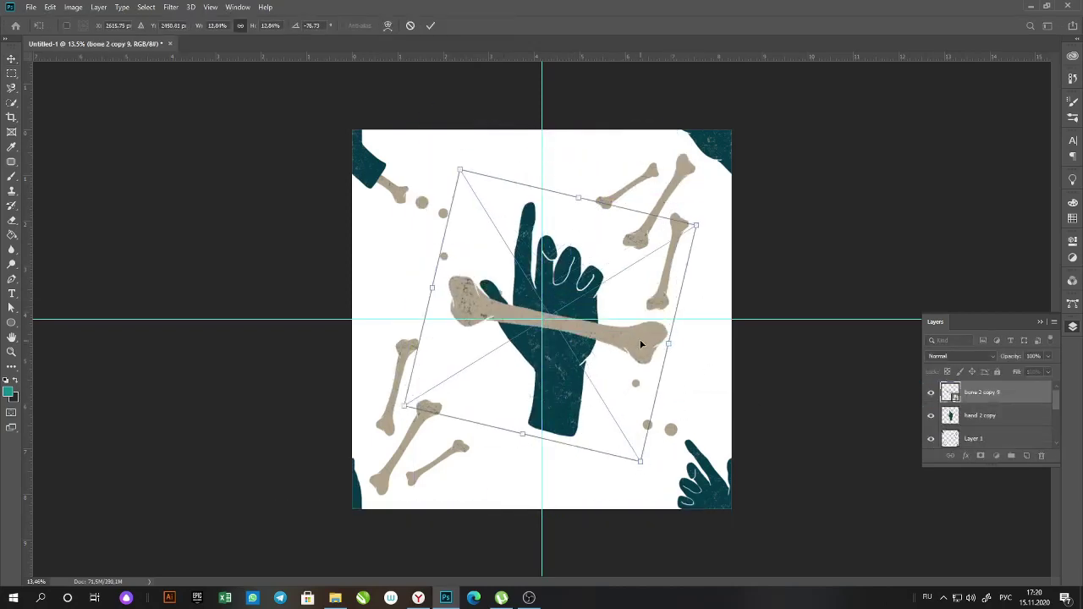
{"action": "key", "text": "Return"}
Scale the central hand to about 84% and reposition the hand and bone so the bone crosses behind the thumb area.
{"action": "left_click_drag", "start_coordinate": [565, 418], "coordinate": [556, 429]}
{"action": "left_click", "coordinate": [639, 328]}
{"action": "left_click_drag", "start_coordinate": [635, 326], "coordinate": [629, 331]}
{"action": "key", "text": "Return"}
{"action": "left_click", "coordinate": [552, 398]}
{"action": "left_click_drag", "start_coordinate": [593, 446], "coordinate": [586, 417]}
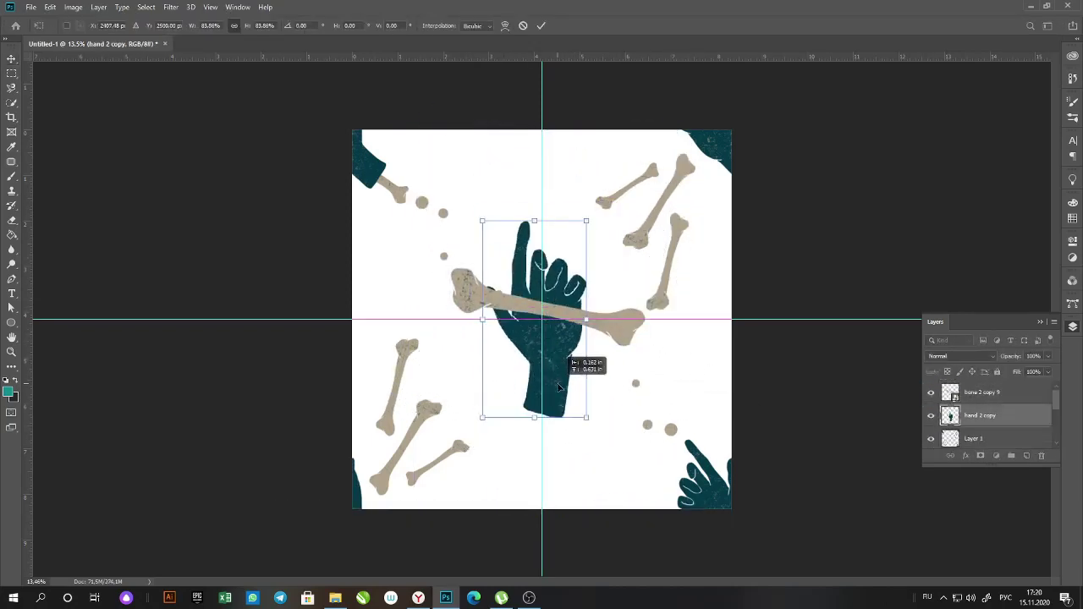
{"action": "left_click_drag", "start_coordinate": [568, 360], "coordinate": [575, 362]}
{"action": "key", "text": "Return"}
{"action": "left_click_drag", "start_coordinate": [608, 330], "coordinate": [628, 335]}
{"action": "key", "text": "Return"}
Rasterize the central bone layer and lower its opacity to 43%.
{"action": "left_click", "coordinate": [981, 428]}
{"action": "scroll", "coordinate": [510, 297], "scroll_direction": "up", "scroll_amount": 12}
{"action": "key", "text": "e"}
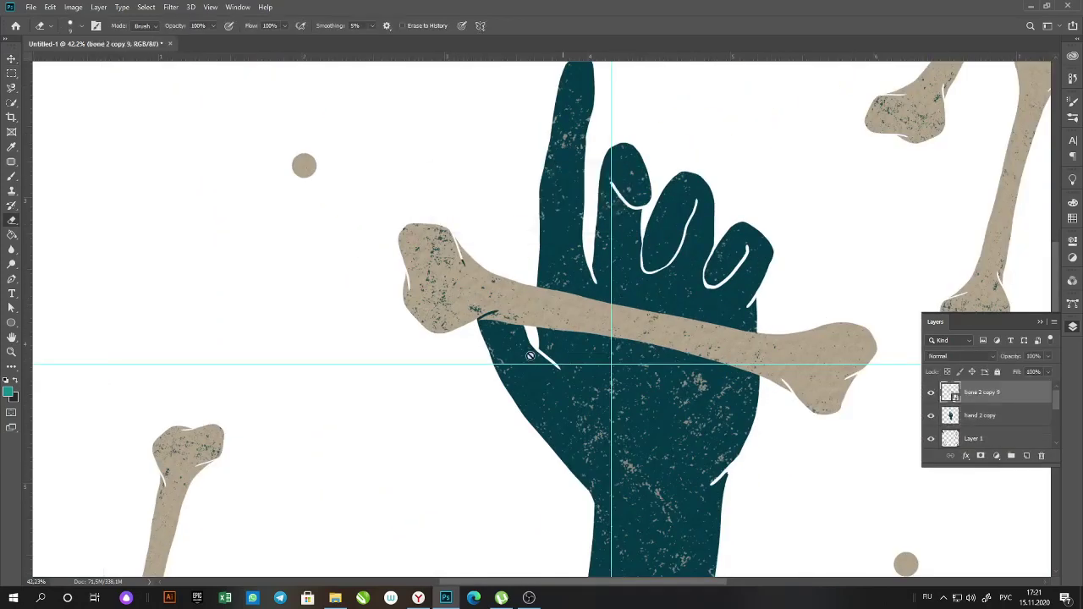
{"action": "left_click", "coordinate": [532, 355]}
{"action": "key", "text": "v"}
{"action": "left_click_drag", "start_coordinate": [1012, 357], "coordinate": [979, 356]}
{"action": "left_click_drag", "start_coordinate": [675, 346], "coordinate": [676, 332]}
Erase the part of the bone covering the thumb and restore the bone layer to full opacity.
{"action": "scroll", "coordinate": [475, 248], "scroll_direction": "up", "scroll_amount": 9}
{"action": "key", "text": "e"}
{"action": "left_click_drag", "start_coordinate": [461, 328], "coordinate": [524, 370]}
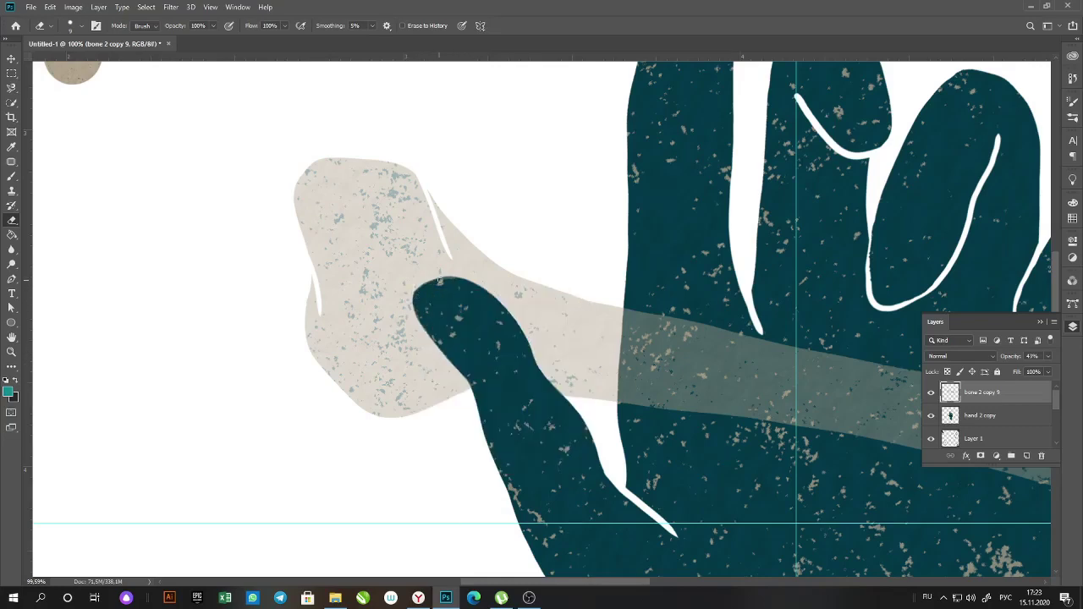
{"action": "left_click_drag", "start_coordinate": [1024, 371], "coordinate": [1058, 371]}
Merge the bone with the hand layer and adjust the composition's position at the canvas centre.
{"action": "key", "text": "v"}
{"action": "scroll", "coordinate": [479, 356], "scroll_direction": "down", "scroll_amount": 20}
{"action": "key", "text": "ctrl+e"}
{"action": "left_click_drag", "start_coordinate": [568, 350], "coordinate": [573, 350]}
Lasso the small dots of Layer 1 beside the central hand and shift them clear, hiding the composition while adjusting.
{"action": "left_click", "coordinate": [974, 415]}
{"action": "key", "text": "l"}
{"action": "left_click", "coordinate": [572, 342]}
{"action": "left_click", "coordinate": [571, 342]}
{"action": "key", "text": "v"}
{"action": "key", "text": "l"}
{"action": "left_click", "coordinate": [931, 393]}
{"action": "left_click_drag", "start_coordinate": [513, 293], "coordinate": [514, 288]}
{"action": "left_click", "coordinate": [974, 415]}
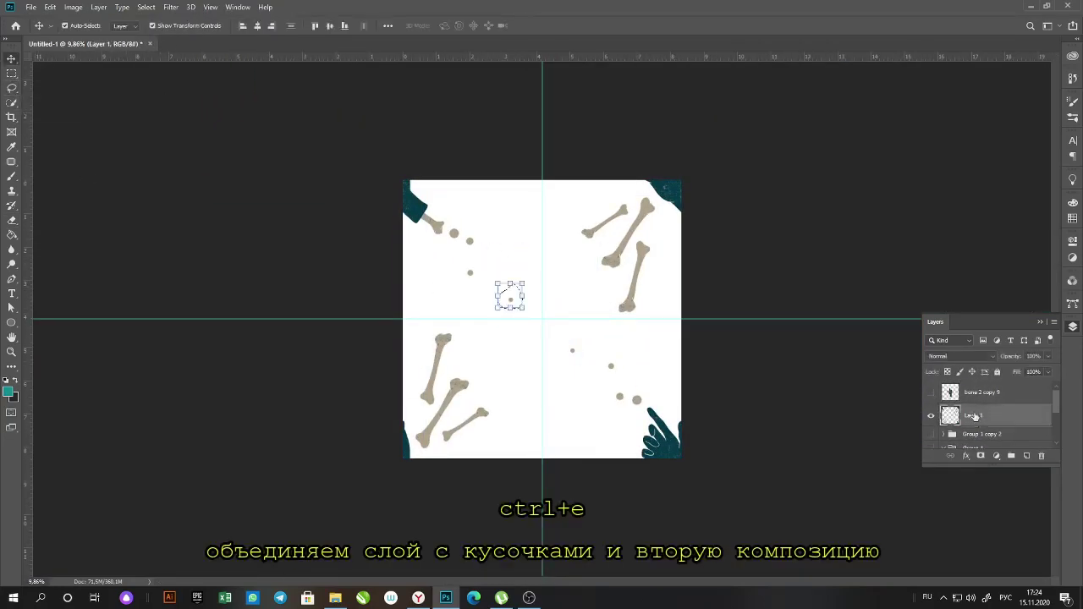
{"action": "left_click", "coordinate": [931, 393]}
Merge the central hand-and-bone composition with Layer 1 into one layer.
{"action": "left_click", "coordinate": [982, 392]}
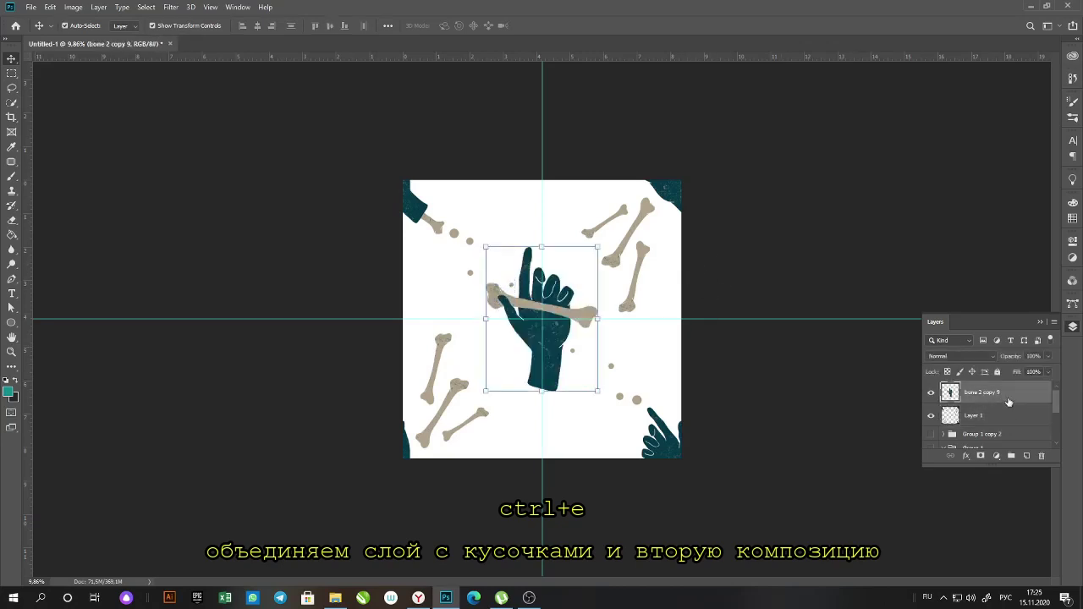
{"action": "left_click", "coordinate": [974, 416], "text": "shift"}
{"action": "key", "text": "ctrl+e"}
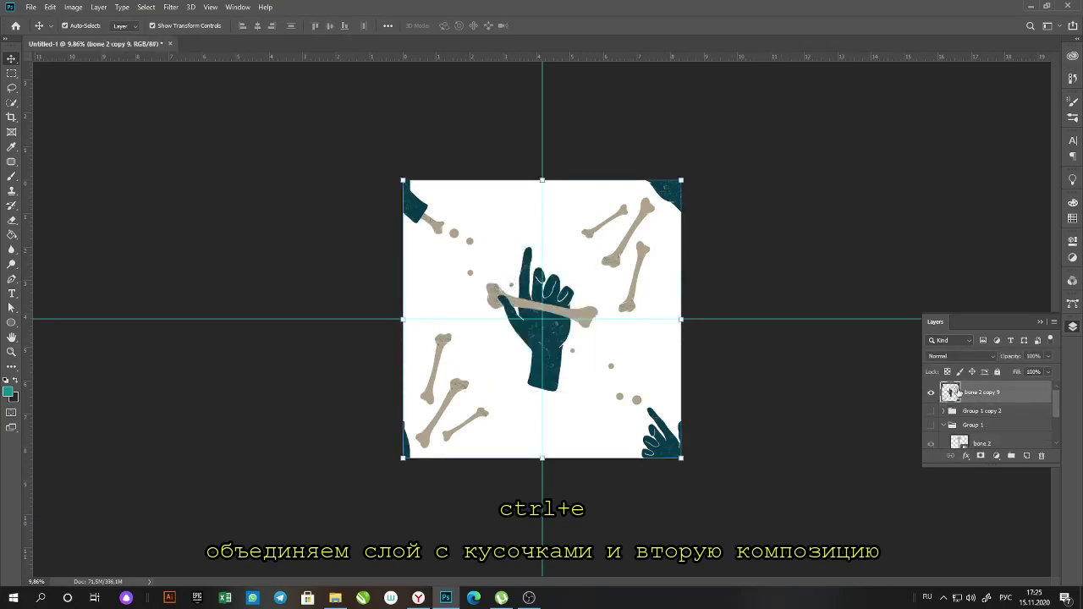
Cut the upper-left quadrant of the merged artwork onto its own layer and move it into the canvas's lower-right corner.
{"action": "left_click_drag", "start_coordinate": [978, 412], "coordinate": [978, 415]}
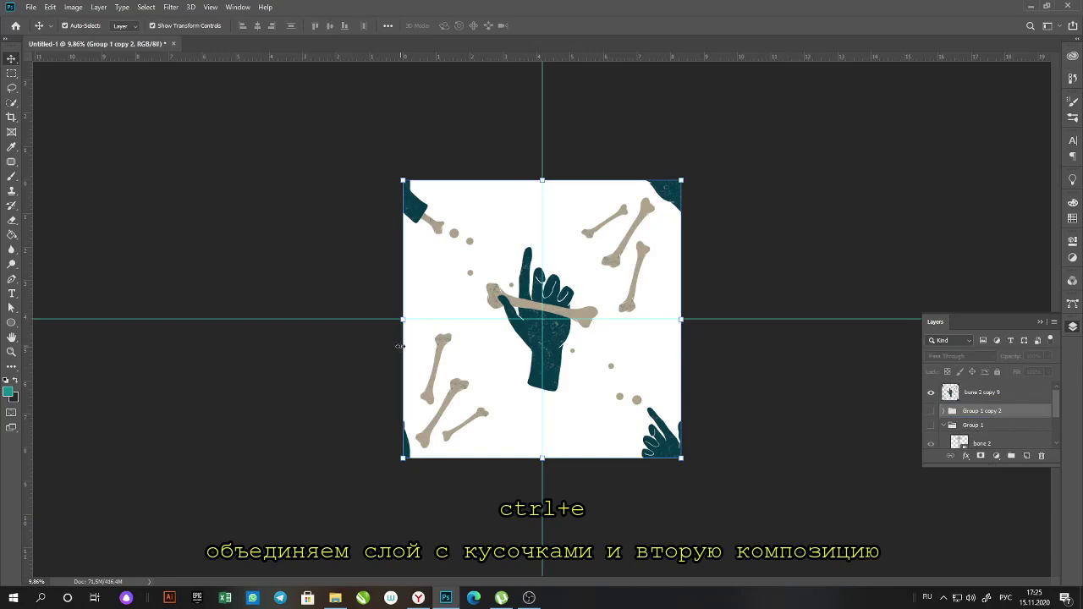
{"action": "key", "text": "m"}
{"action": "left_click", "coordinate": [953, 394]}
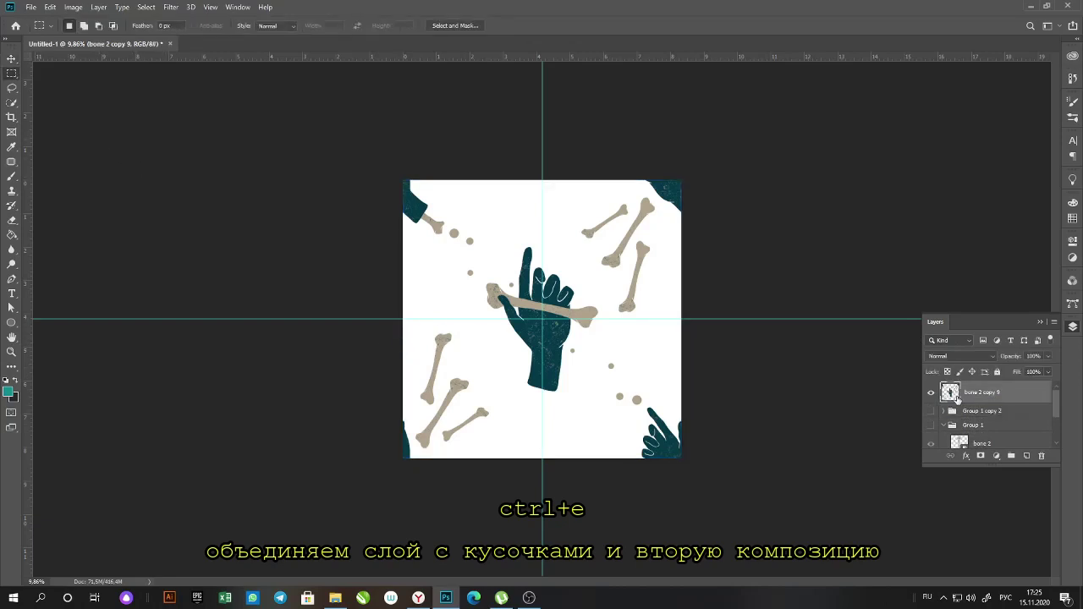
{"action": "left_click_drag", "start_coordinate": [403, 181], "coordinate": [491, 254]}
{"action": "key", "text": "ctrl+x"}
{"action": "key", "text": "ctrl+v"}
{"action": "key", "text": "v"}
{"action": "left_click", "coordinate": [567, 311]}
Cut the original lower-right quadrant onto its own layer and move it into the canvas's upper-left corner.
{"action": "key", "text": "m"}
{"action": "key", "text": "ctrl+x"}
{"action": "key", "text": "ctrl+v"}
{"action": "key", "text": "v"}
Swap the upper-right and lower-left quadrants, cutting the upper-right one onto its own layer.
{"action": "key", "text": "m"}
{"action": "left_click_drag", "start_coordinate": [681, 180], "coordinate": [543, 319]}
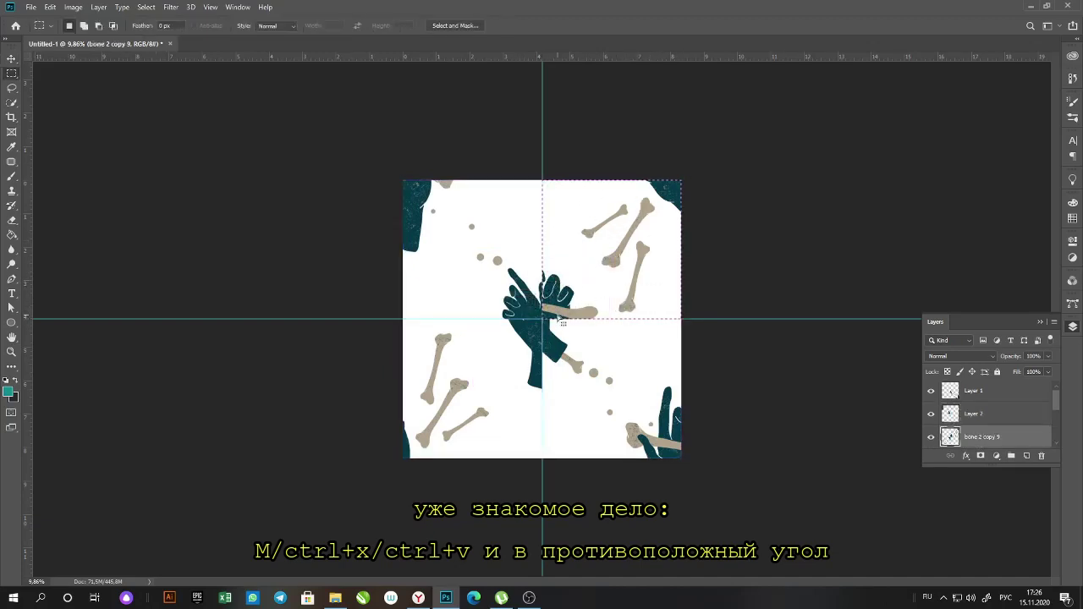
{"action": "key", "text": "ctrl+x"}
{"action": "key", "text": "ctrl+v"}
{"action": "key", "text": "v"}
{"action": "left_click_drag", "start_coordinate": [607, 282], "coordinate": [677, 211]}
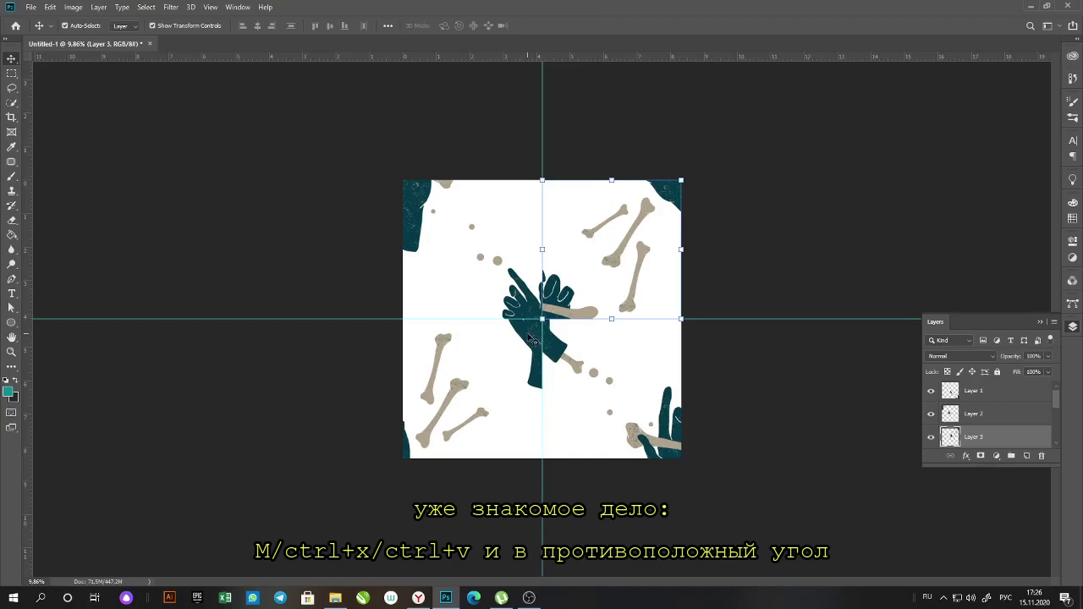
{"action": "left_click_drag", "start_coordinate": [558, 306], "coordinate": [420, 446]}
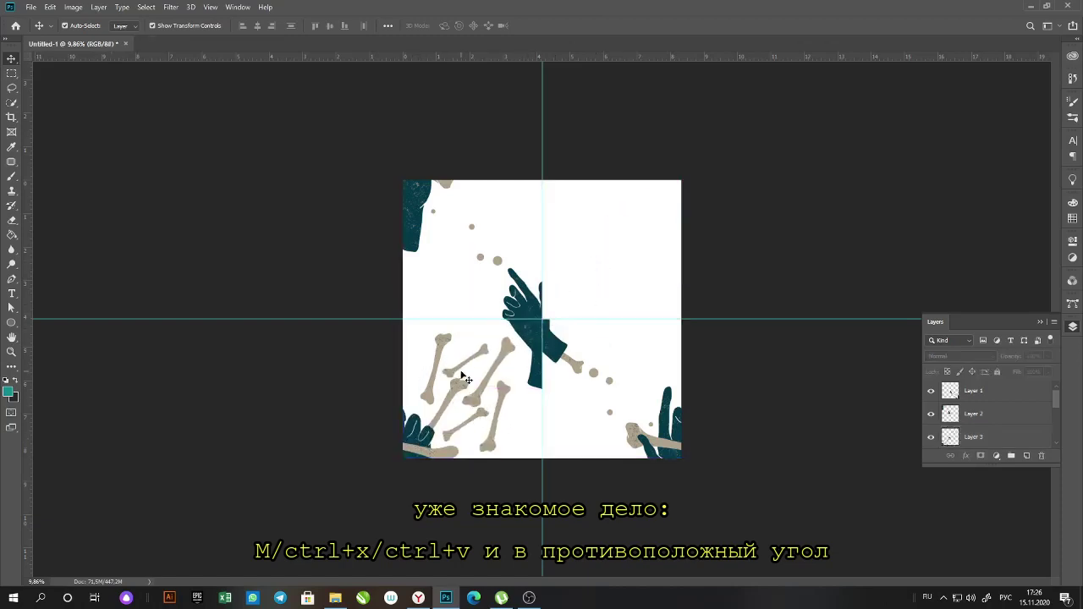
{"action": "left_click_drag", "start_coordinate": [463, 378], "coordinate": [603, 240]}
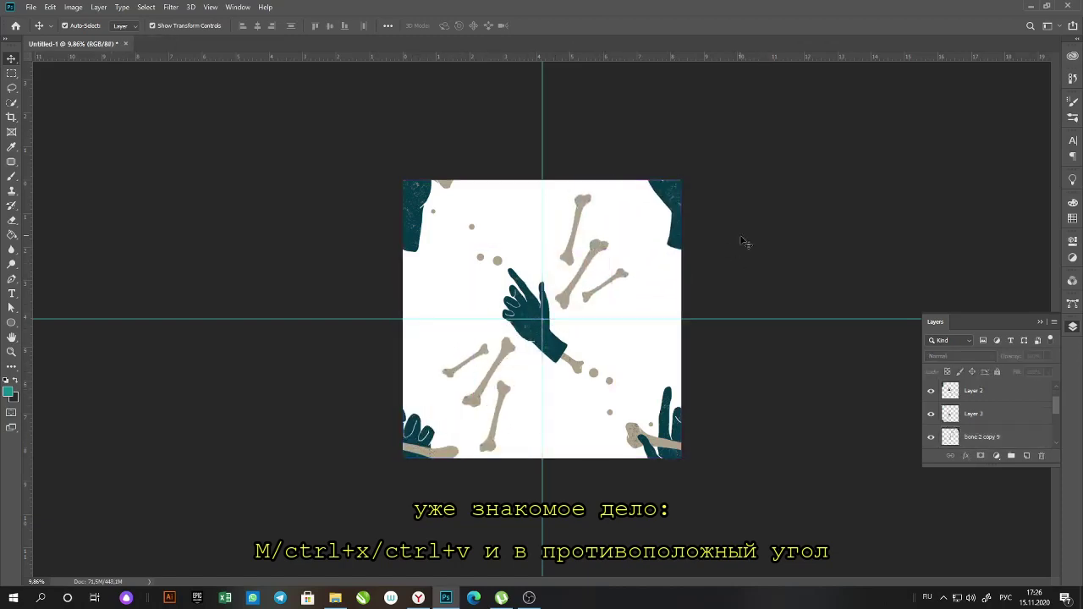
Select the rearranged quadrant layers and merge them into one layer.
{"action": "left_click", "coordinate": [1007, 394]}
{"action": "mouse_move", "coordinate": [1056, 397]}
{"action": "left_mouse_down"}
{"action": "mouse_move", "coordinate": [1057, 406]}
{"action": "mouse_move", "coordinate": [1056, 391]}
{"action": "left_mouse_up"}
{"action": "left_click", "coordinate": [1025, 420], "text": "shift"}
{"action": "key", "text": "ctrl+e"}
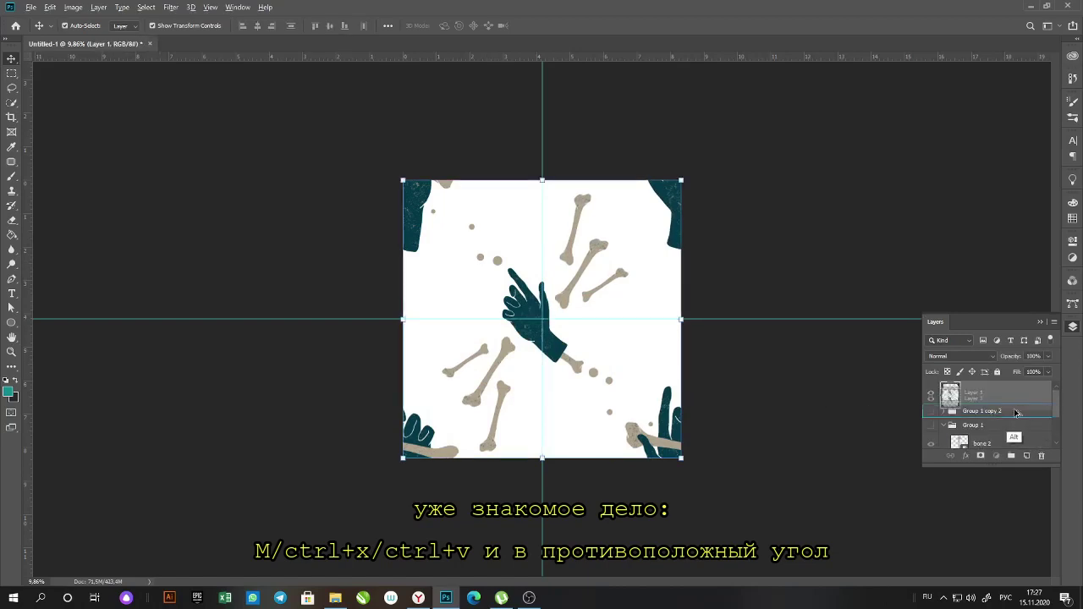
{"action": "left_click", "coordinate": [1017, 413]}
{"action": "left_click", "coordinate": [599, 431]}
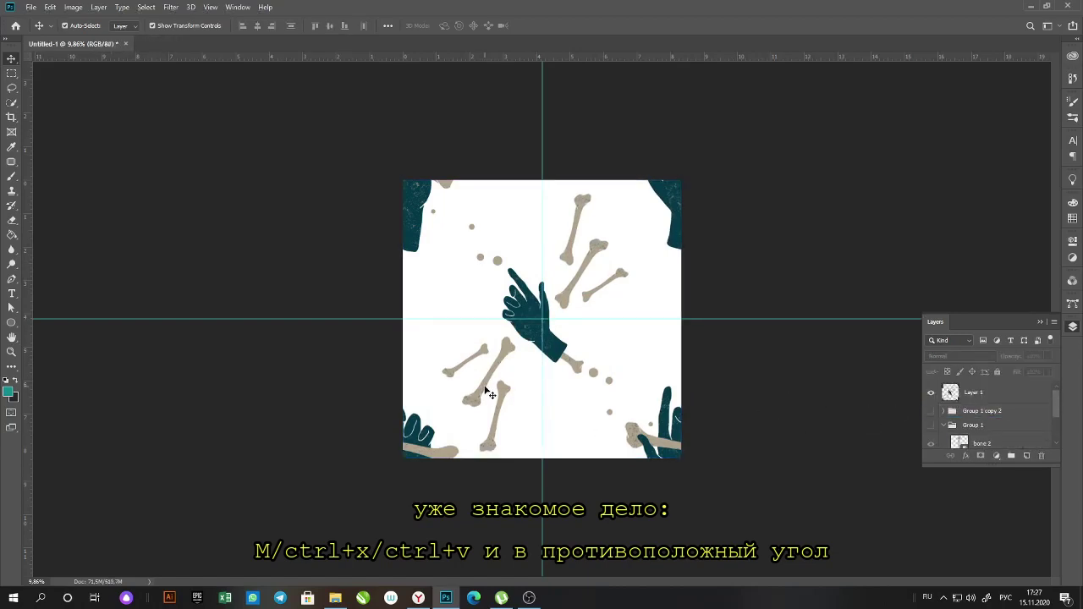
Undo the quadrant merge and rearrangement, back to the single layer with the centred composition.
{"action": "key", "text": "ctrl+z"}
{"action": "key", "text": "ctrl+z"}
{"action": "key", "text": "ctrl+z"}
{"action": "key", "text": "ctrl+z"}
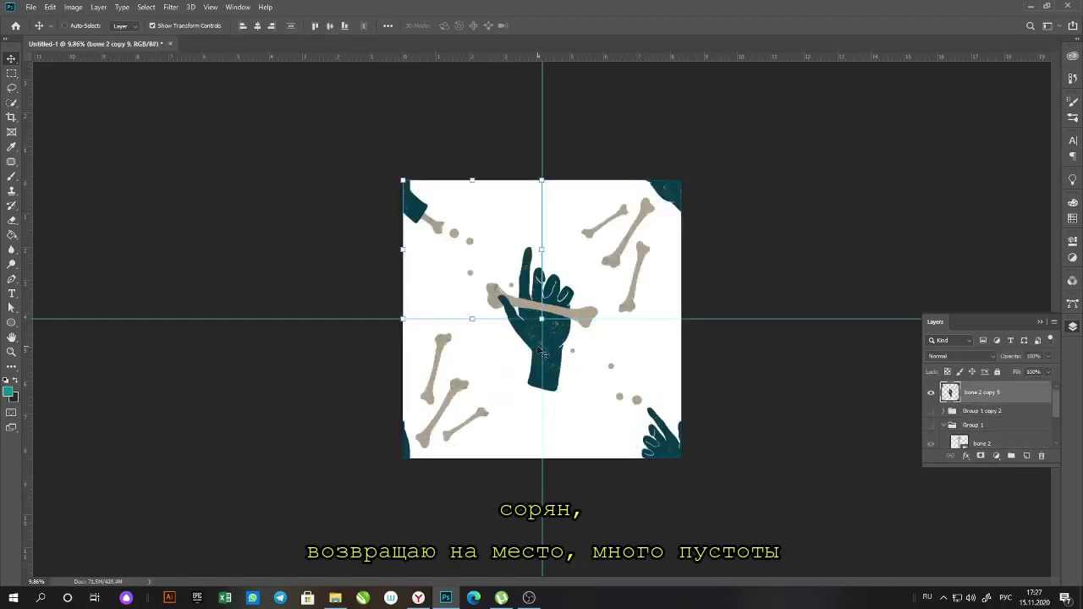
Duplicate the merged artwork layer and make a teal circle with the hand's texture below the central hand.
{"action": "key", "text": "ctrl+j"}
{"action": "key", "text": "u"}
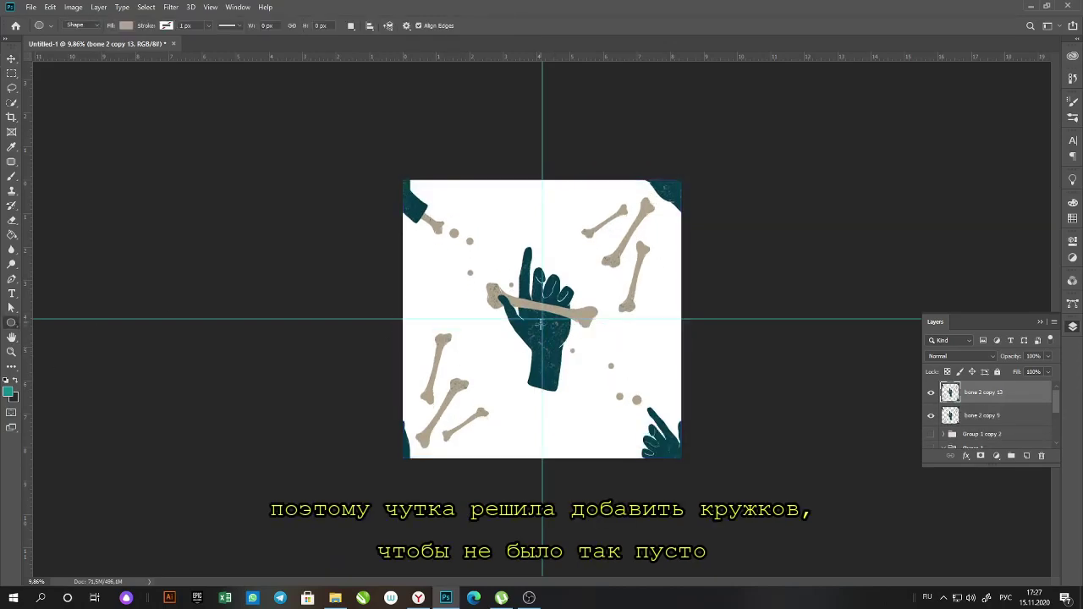
{"action": "key", "text": "v"}
{"action": "mouse_move", "coordinate": [567, 341]}
{"action": "left_mouse_down"}
{"action": "mouse_move", "coordinate": [571, 309]}
{"action": "mouse_move", "coordinate": [536, 327]}
{"action": "mouse_move", "coordinate": [573, 416]}
{"action": "mouse_move", "coordinate": [547, 430]}
{"action": "mouse_move", "coordinate": [547, 222]}
{"action": "mouse_move", "coordinate": [521, 195]}
{"action": "mouse_move", "coordinate": [571, 451]}
{"action": "left_mouse_up"}
{"action": "right_click", "coordinate": [1006, 416]}
{"action": "left_click", "coordinate": [888, 443]}
Place a smaller textured teal circle diagonally below the first one and delete the leftover pieces.
{"action": "left_click_drag", "start_coordinate": [561, 437], "coordinate": [570, 442]}
{"action": "key", "text": "Return"}
{"action": "left_click", "coordinate": [522, 194]}
{"action": "key", "text": "Delete"}
{"action": "key", "text": "Delete"}
Try merging the two teal circles and placing a copy rotated 180° above the hand, and undo it.
{"action": "key", "text": "ctrl+alt+a"}
{"action": "left_click", "coordinate": [986, 394]}
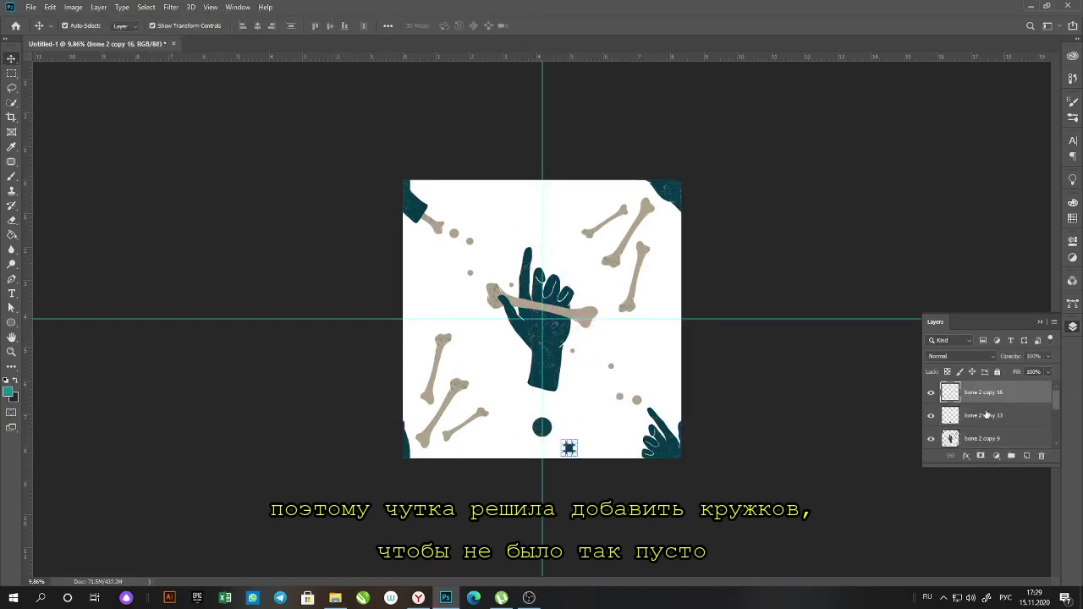
{"action": "left_click", "coordinate": [987, 414], "text": "ctrl"}
{"action": "key", "text": "ctrl+e"}
{"action": "left_click_drag", "start_coordinate": [545, 431], "coordinate": [516, 264]}
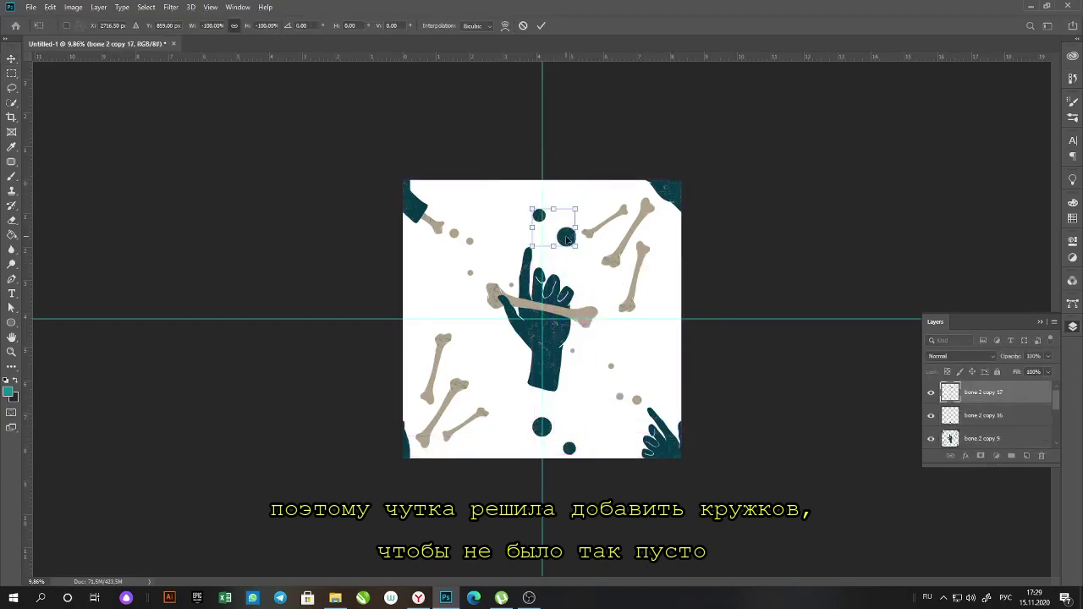
{"action": "left_click_drag", "start_coordinate": [567, 239], "coordinate": [534, 218]}
{"action": "key", "text": "Return"}
{"action": "key", "text": "ctrl+z"}
{"action": "key", "text": "ctrl+z"}
{"action": "key", "text": "ctrl+z"}
{"action": "key", "text": "ctrl+z"}
Copy both teal circles above the central hand and rotate the pair 180°, with the larger one on the vertical guide.
{"action": "left_click_drag", "start_coordinate": [543, 430], "coordinate": [543, 224]}
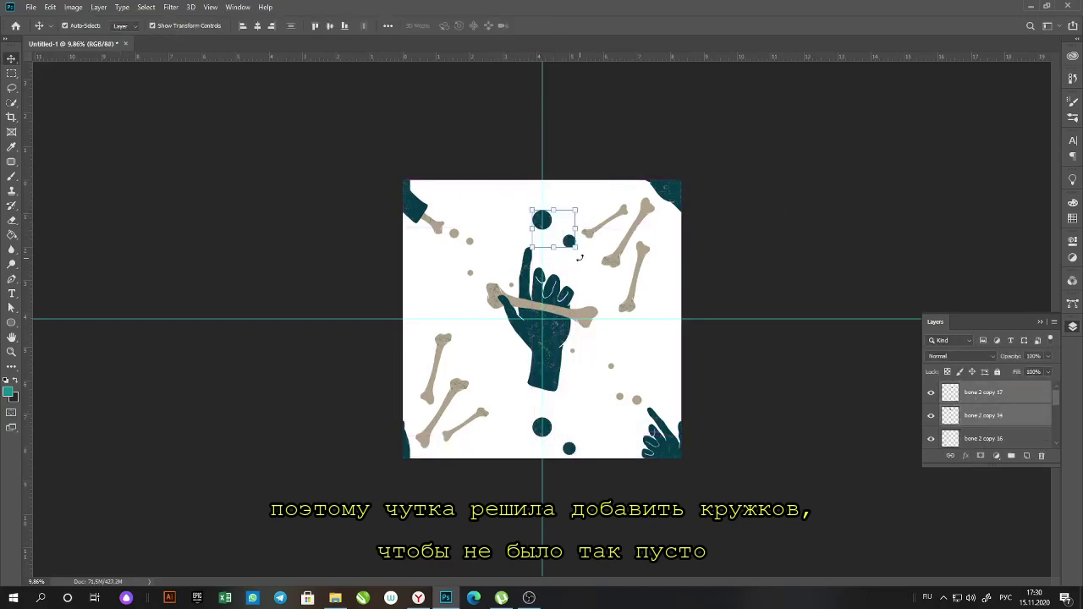
{"action": "left_click_drag", "start_coordinate": [579, 255], "coordinate": [526, 198]}
{"action": "left_click_drag", "start_coordinate": [566, 242], "coordinate": [542, 223]}
{"action": "key", "text": "Return"}
Nudge the two teal circles below the hand slightly upward.
{"action": "left_click", "coordinate": [542, 429]}
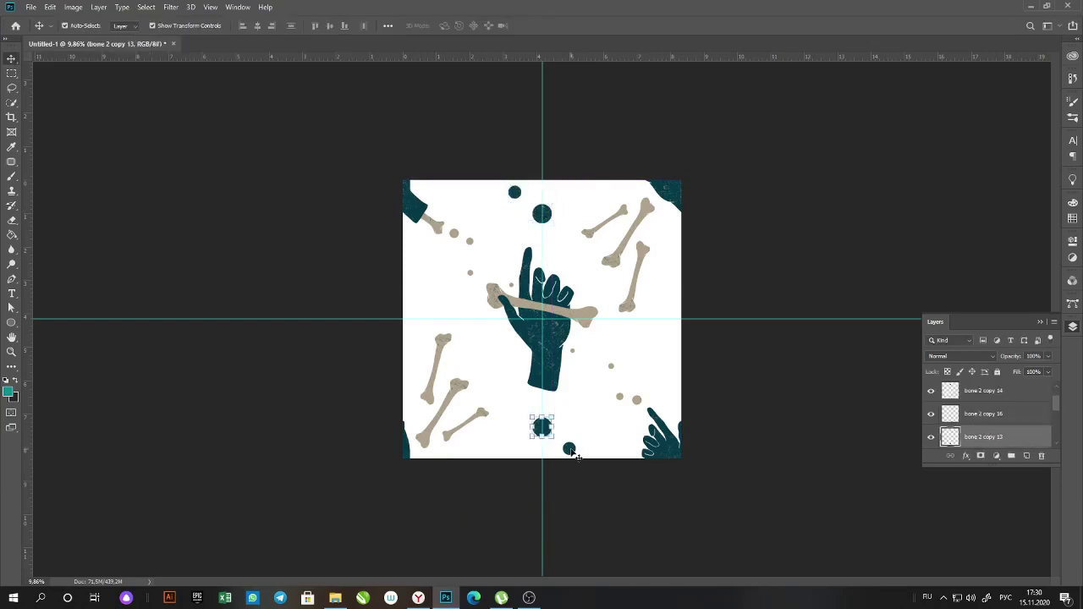
{"action": "left_click", "coordinate": [569, 449], "text": "shift"}
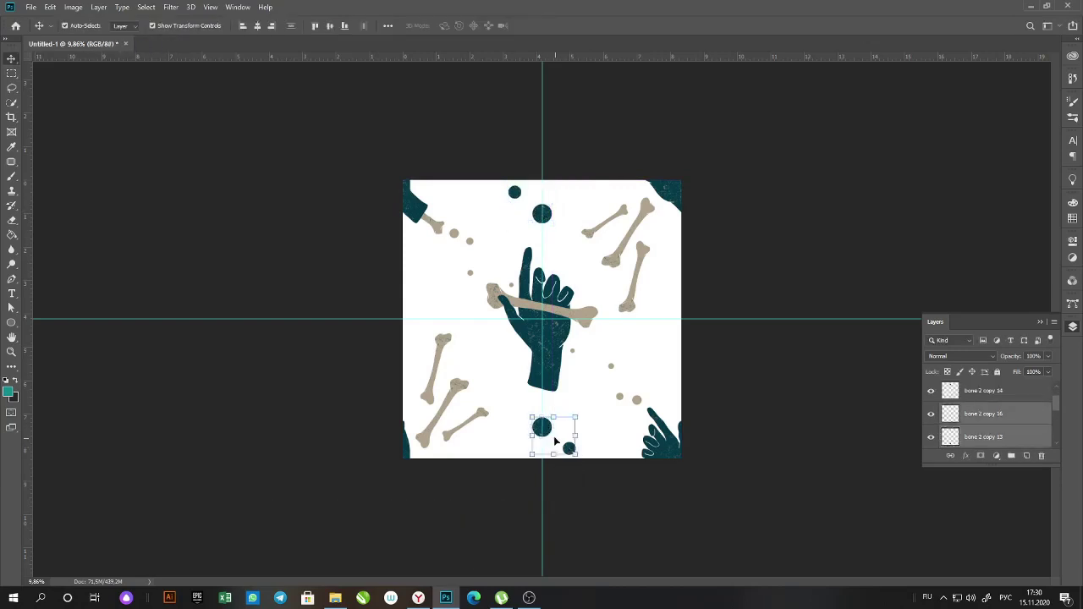
{"action": "left_click", "coordinate": [771, 278]}
Select all the teal circle layers together with the main artwork layer and merge them into one.
{"action": "left_click", "coordinate": [1042, 400]}
{"action": "scroll", "coordinate": [1040, 427], "scroll_direction": "down", "scroll_amount": 10}
{"action": "scroll", "coordinate": [1037, 423], "scroll_direction": "up", "scroll_amount": 5}
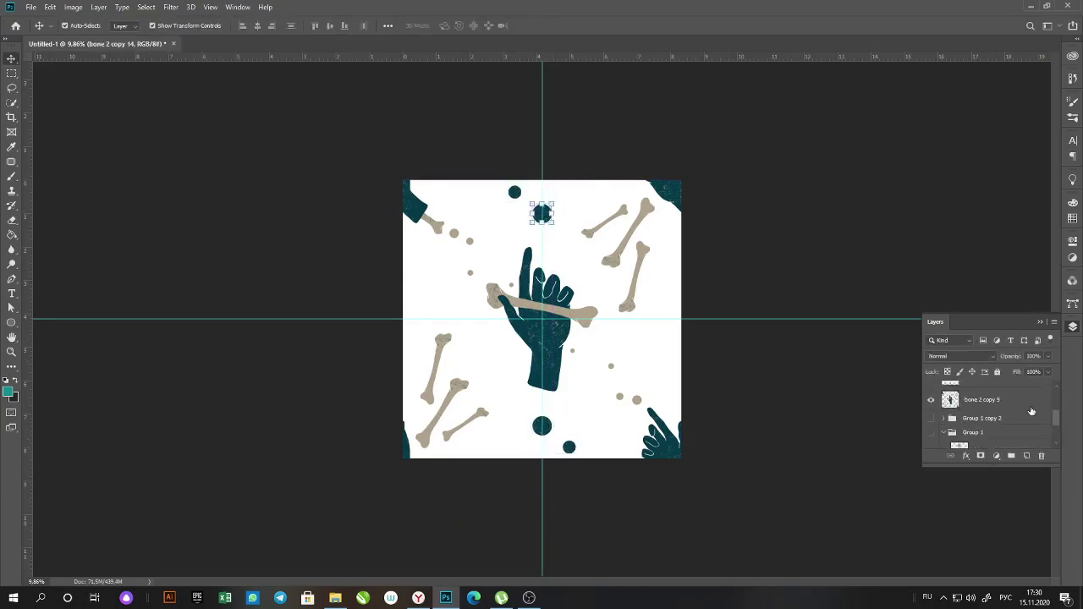
{"action": "left_click", "coordinate": [1035, 400]}
{"action": "left_click_drag", "start_coordinate": [1057, 418], "coordinate": [1058, 378]}
{"action": "left_click", "coordinate": [1011, 398], "text": "shift"}
{"action": "key", "text": "ctrl+e"}
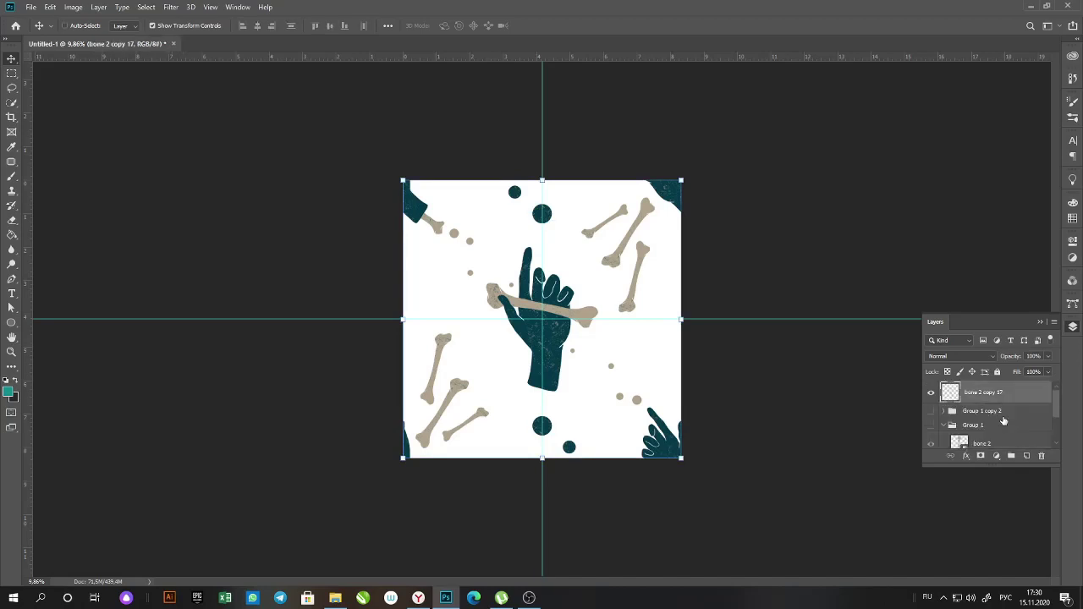
Cut the upper-left quadrant of the artwork onto a new layer and align it in the canvas's lower-right corner.
{"action": "left_click", "coordinate": [12, 72]}
{"action": "left_click_drag", "start_coordinate": [402, 180], "coordinate": [552, 315]}
{"action": "key", "text": "ctrl+x"}
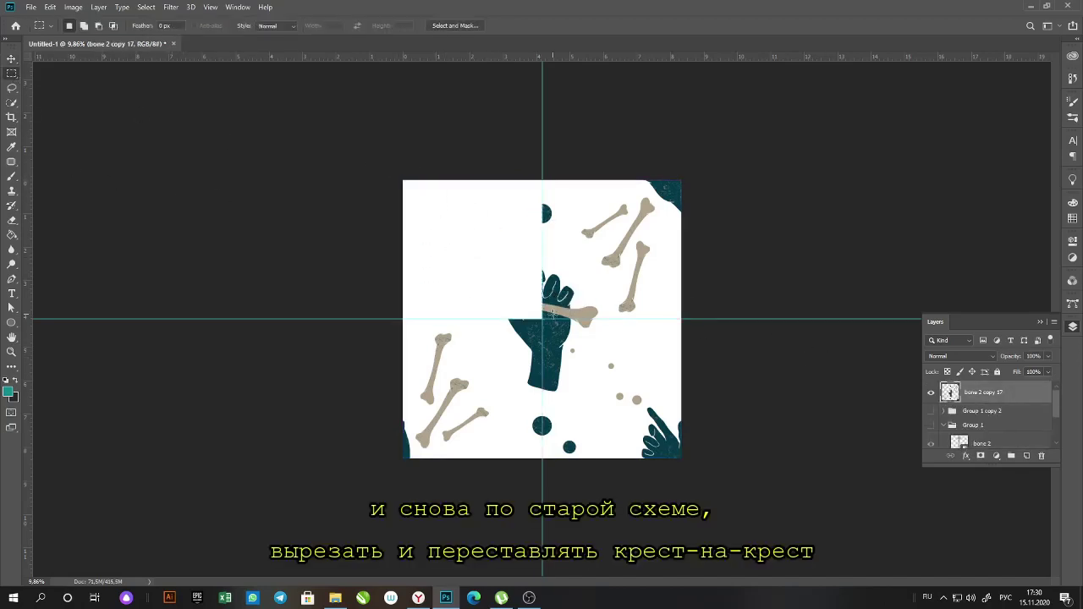
{"action": "key", "text": "ctrl+v"}
{"action": "key", "text": "v"}
{"action": "left_click_drag", "start_coordinate": [600, 386], "coordinate": [675, 429]}
{"action": "mouse_move", "coordinate": [562, 355]}
{"action": "left_mouse_down"}
{"action": "mouse_move", "coordinate": [561, 339]}
{"action": "mouse_move", "coordinate": [421, 217]}
{"action": "mouse_move", "coordinate": [557, 354]}
{"action": "left_mouse_up"}
Cut the original lower-right quadrant from the main artwork layer onto a new layer and move it into the upper-left corner.
{"action": "left_click", "coordinate": [974, 415]}
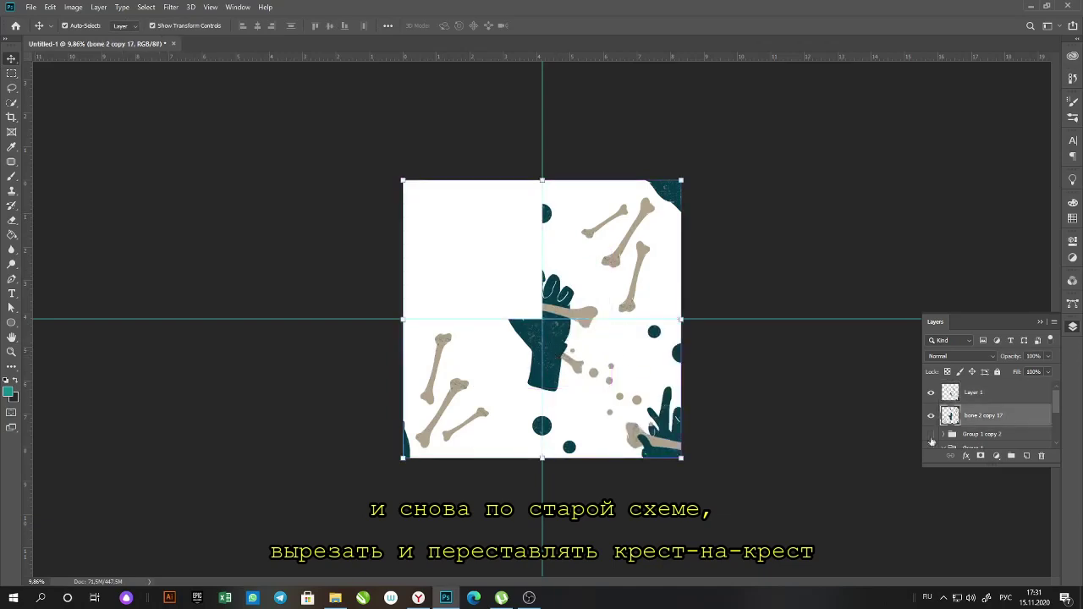
{"action": "key", "text": "m"}
{"action": "key", "text": "ctrl+v"}
{"action": "key", "text": "ctrl+z"}
{"action": "left_click_drag", "start_coordinate": [682, 460], "coordinate": [544, 320]}
{"action": "key", "text": "ctrl+x"}
{"action": "key", "text": "ctrl+v"}
{"action": "key", "text": "v"}
{"action": "left_click_drag", "start_coordinate": [531, 269], "coordinate": [462, 200]}
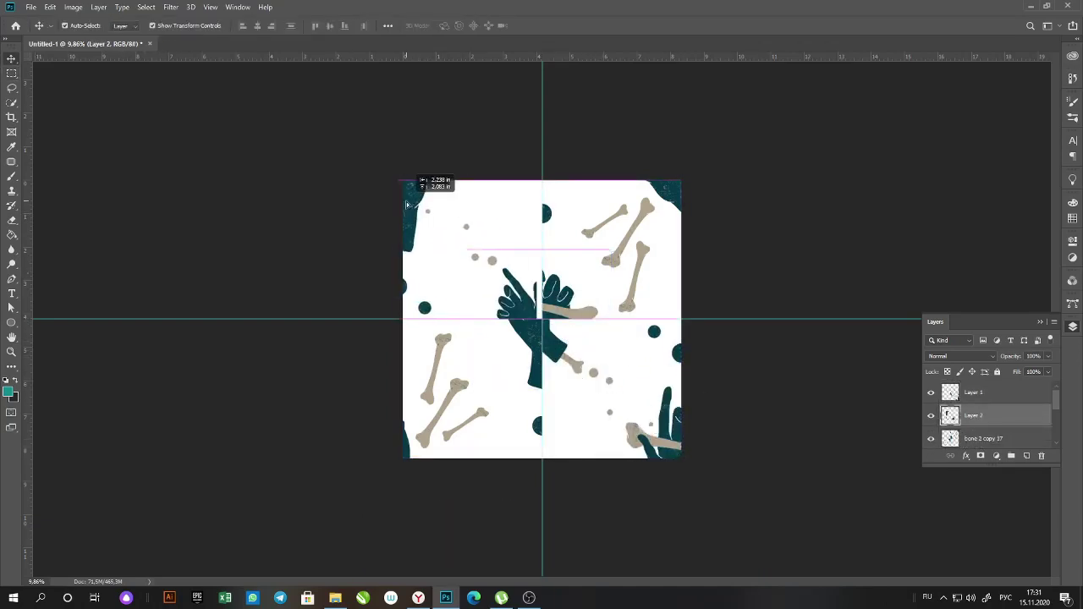
Cut the upper-right quadrant onto a new layer for the lower-left corner, and move the remaining lower-left piece into the upper-right.
{"action": "left_click", "coordinate": [983, 437]}
{"action": "key", "text": "m"}
{"action": "left_click_drag", "start_coordinate": [682, 180], "coordinate": [542, 319]}
{"action": "key", "text": "ctrl+x"}
{"action": "key", "text": "ctrl+v"}
{"action": "key", "text": "v"}
{"action": "left_click_drag", "start_coordinate": [596, 269], "coordinate": [526, 338]}
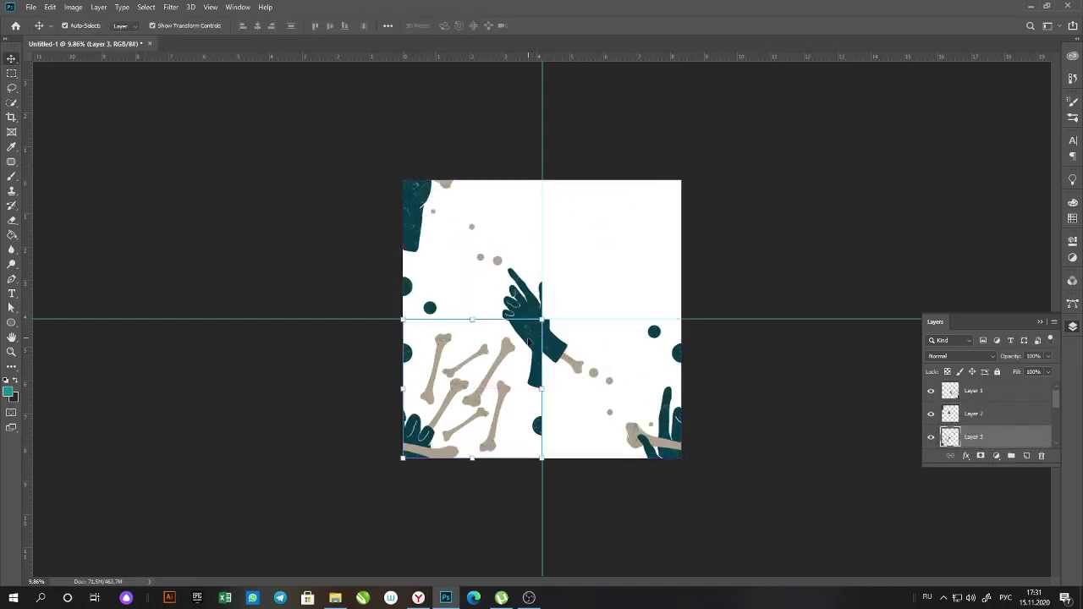
{"action": "left_click_drag", "start_coordinate": [445, 404], "coordinate": [583, 264]}
{"action": "left_click", "coordinate": [752, 215]}
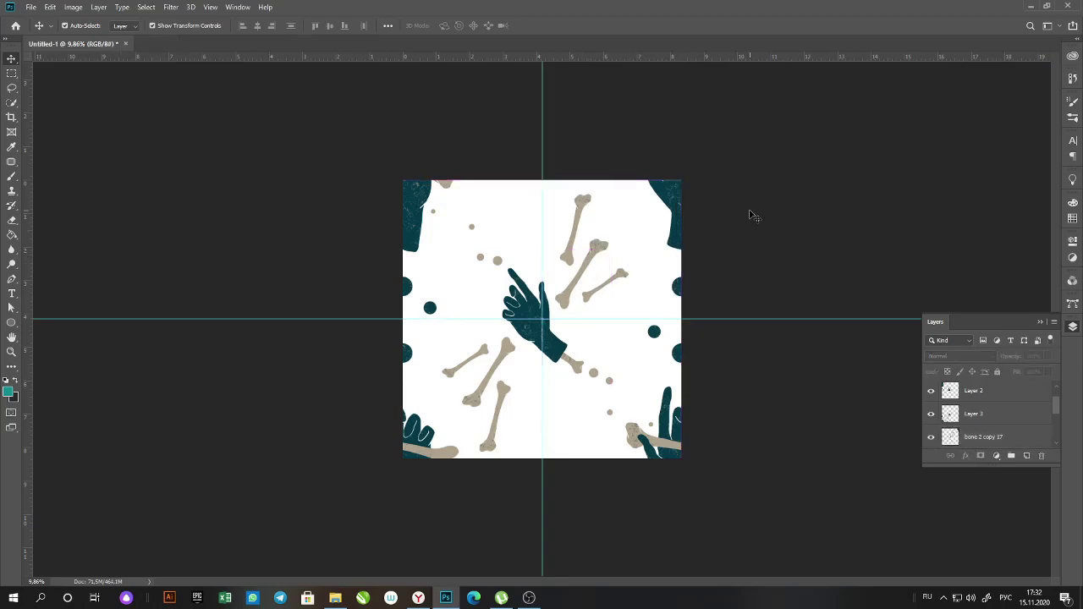
Select the rearranged quadrant layers and merge them into a single artwork layer.
{"action": "left_click", "coordinate": [1006, 397]}
{"action": "scroll", "coordinate": [1008, 392], "scroll_direction": "up", "scroll_amount": 1}
{"action": "left_click", "coordinate": [1008, 392]}
{"action": "scroll", "coordinate": [1004, 400], "scroll_direction": "down", "scroll_amount": 2}
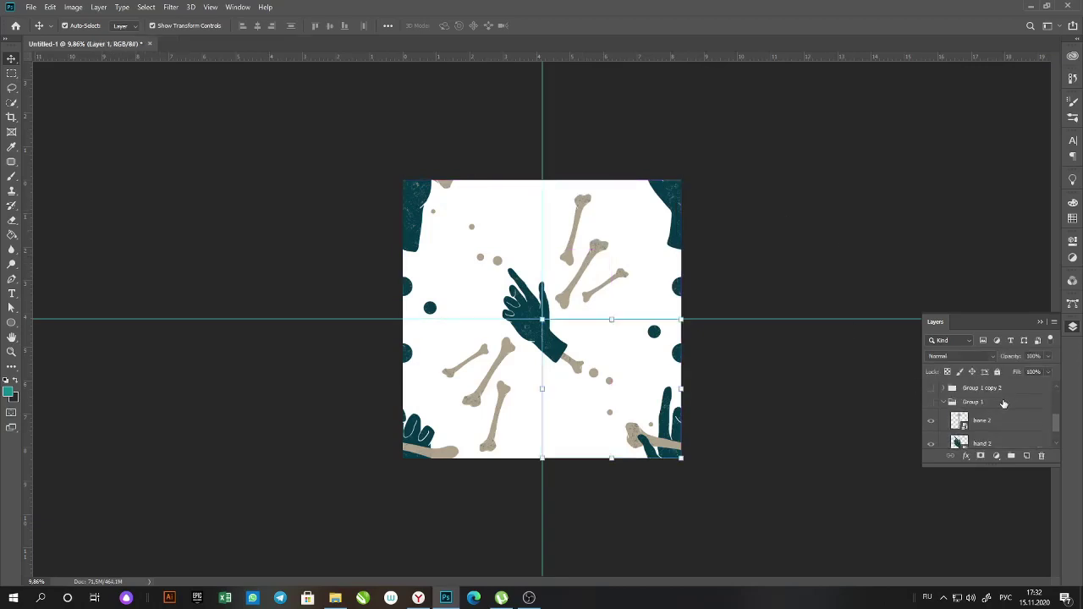
{"action": "scroll", "coordinate": [1005, 402], "scroll_direction": "up", "scroll_amount": 1}
{"action": "left_click", "coordinate": [1018, 417], "text": "shift"}
{"action": "key", "text": "ctrl+e"}
{"action": "left_click", "coordinate": [1004, 414]}
{"action": "left_click", "coordinate": [983, 391]}
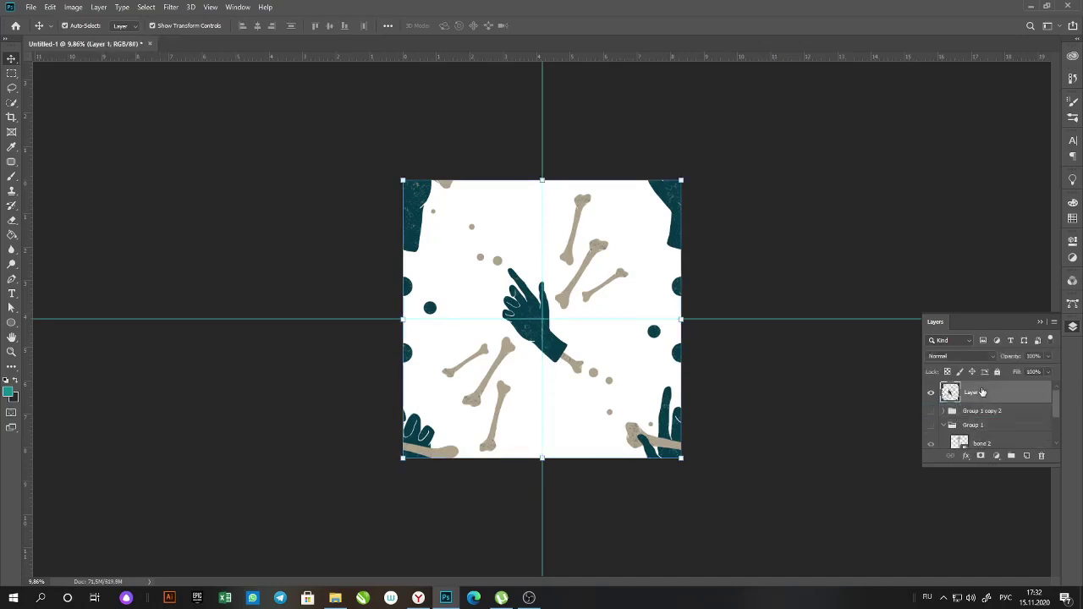
Make a small textured teal circle by clipping a copy of the artwork to an ellipse over the central hand and merging both.
{"action": "left_click_drag", "start_coordinate": [530, 341], "coordinate": [537, 348], "text": "alt"}
{"action": "scroll", "coordinate": [536, 329], "scroll_direction": "up", "scroll_amount": 4}
{"action": "key", "text": "u"}
{"action": "left_click", "coordinate": [1073, 327]}
{"action": "left_click_drag", "start_coordinate": [1009, 393], "coordinate": [1013, 425]}
{"action": "right_click", "coordinate": [1006, 393]}
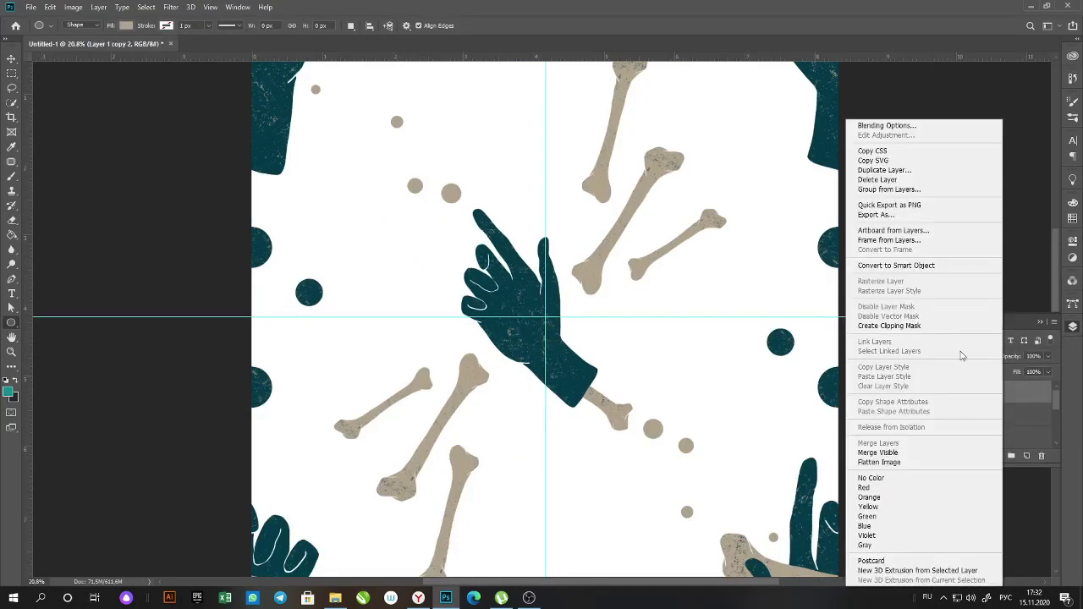
{"action": "left_click", "coordinate": [888, 326]}
{"action": "left_click", "coordinate": [1006, 418], "text": "shift"}
{"action": "key", "text": "ctrl+e"}
Place the small teal circle below the central hand near the canvas's lower edge and add a copy near the upper edge.
{"action": "key", "text": "v"}
{"action": "left_click_drag", "start_coordinate": [530, 336], "coordinate": [549, 534]}
{"action": "scroll", "coordinate": [646, 383], "scroll_direction": "down", "scroll_amount": 2}
{"action": "left_click", "coordinate": [550, 471]}
{"action": "left_click_drag", "start_coordinate": [544, 468], "coordinate": [514, 159]}
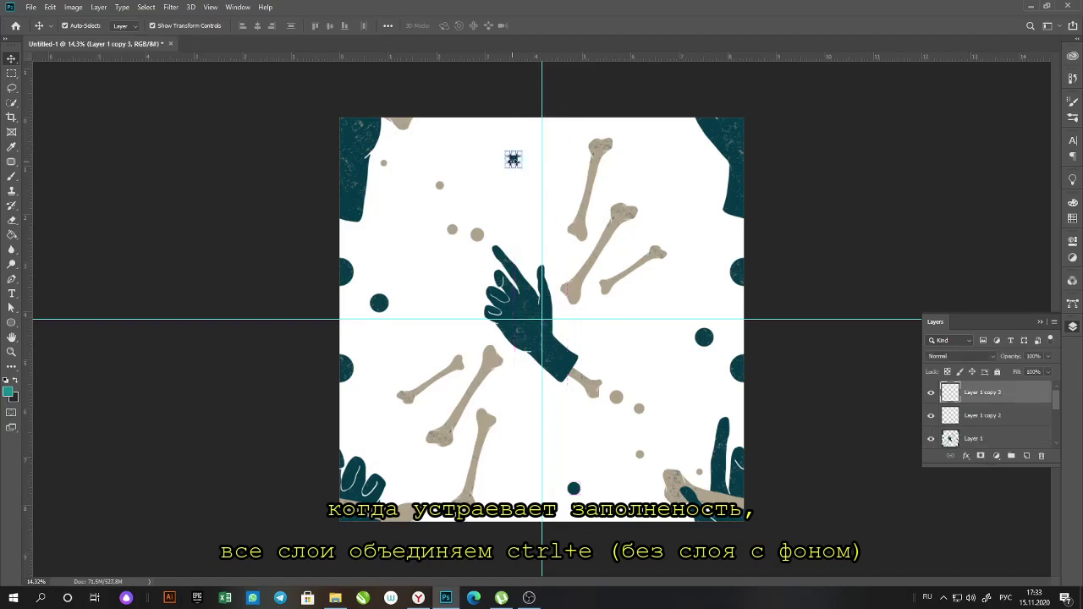
Merge the two small circle layers with the main artwork layer and hide the white background layer.
{"action": "left_click", "coordinate": [1028, 440], "text": "shift"}
{"action": "key", "text": "ctrl+e"}
{"action": "scroll", "coordinate": [972, 419], "scroll_direction": "down", "scroll_amount": 3}
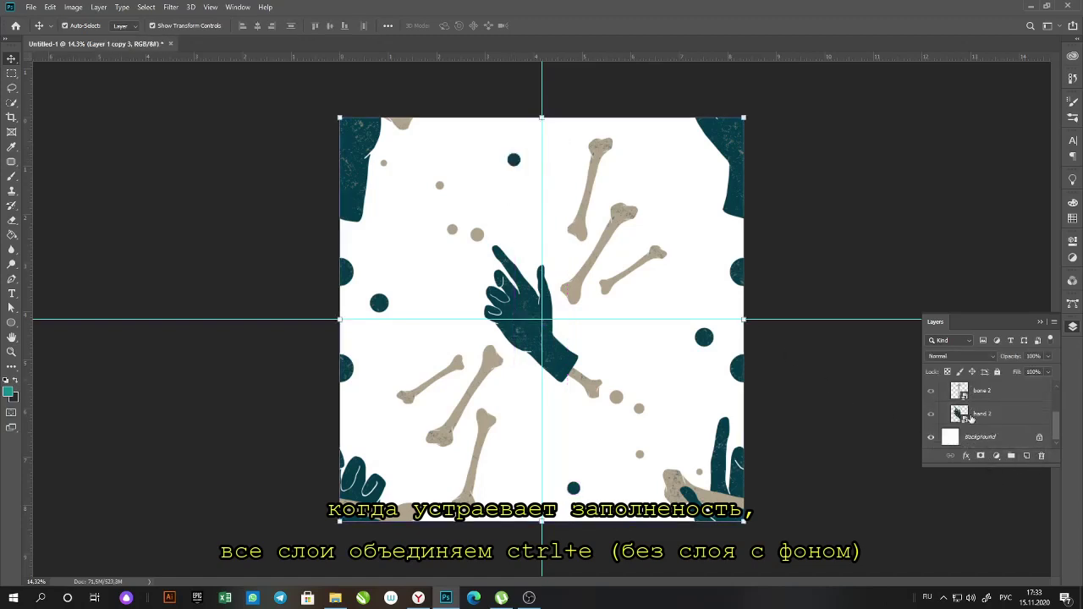
{"action": "left_click", "coordinate": [931, 440]}
{"action": "scroll", "coordinate": [250, 298], "scroll_direction": "down", "scroll_amount": 2}
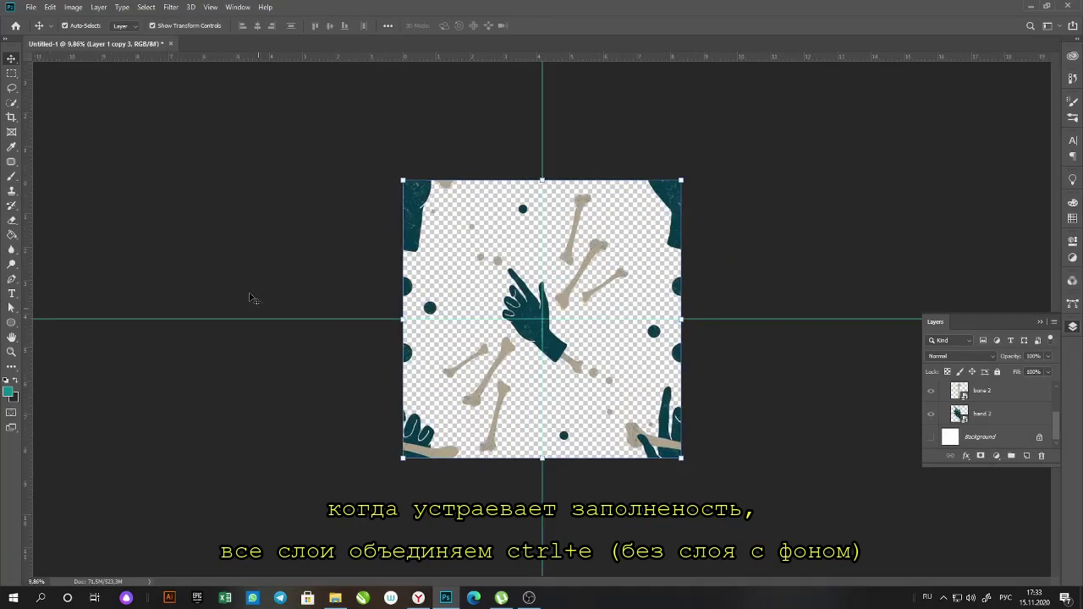
Define the transparent hand-and-bone tile as a pattern named "бонбон".
{"action": "left_click", "coordinate": [28, 8]}
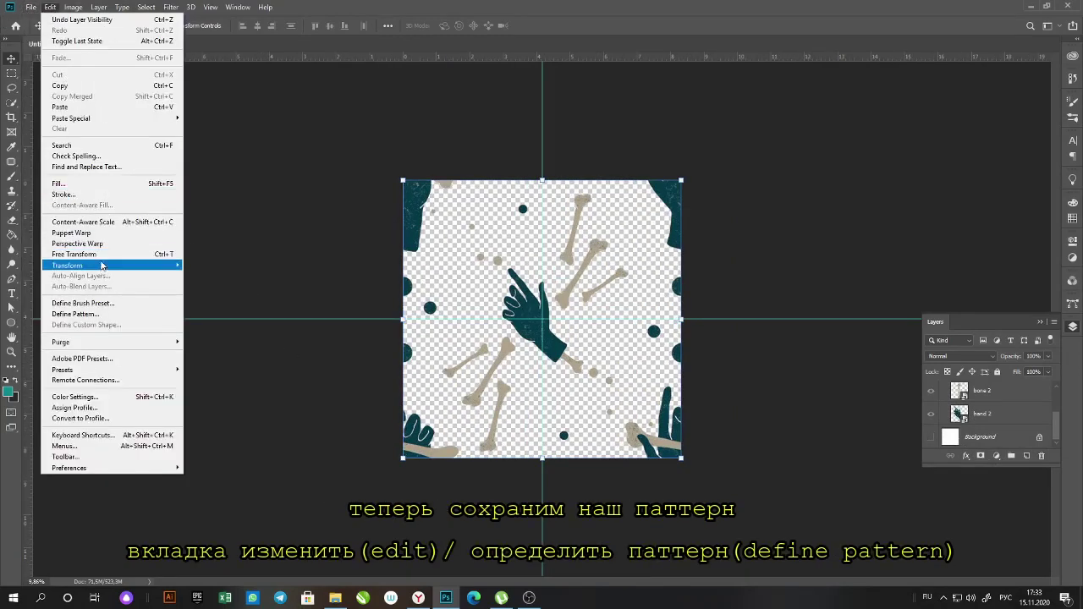
{"action": "left_click", "coordinate": [109, 315]}
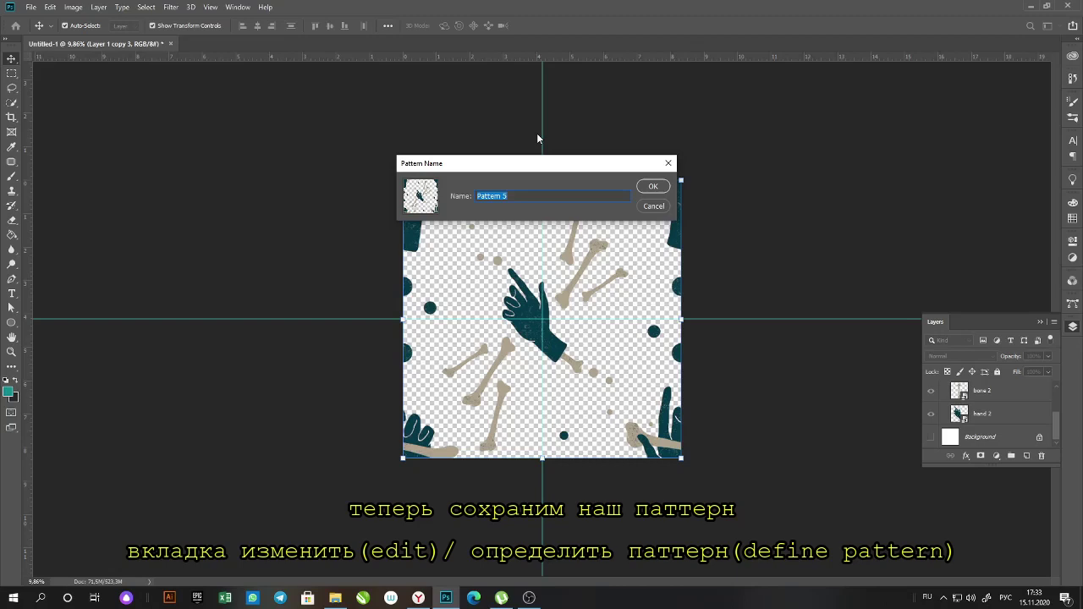
{"action": "type", "text": "бонбон"}
{"action": "key", "text": "Return"}
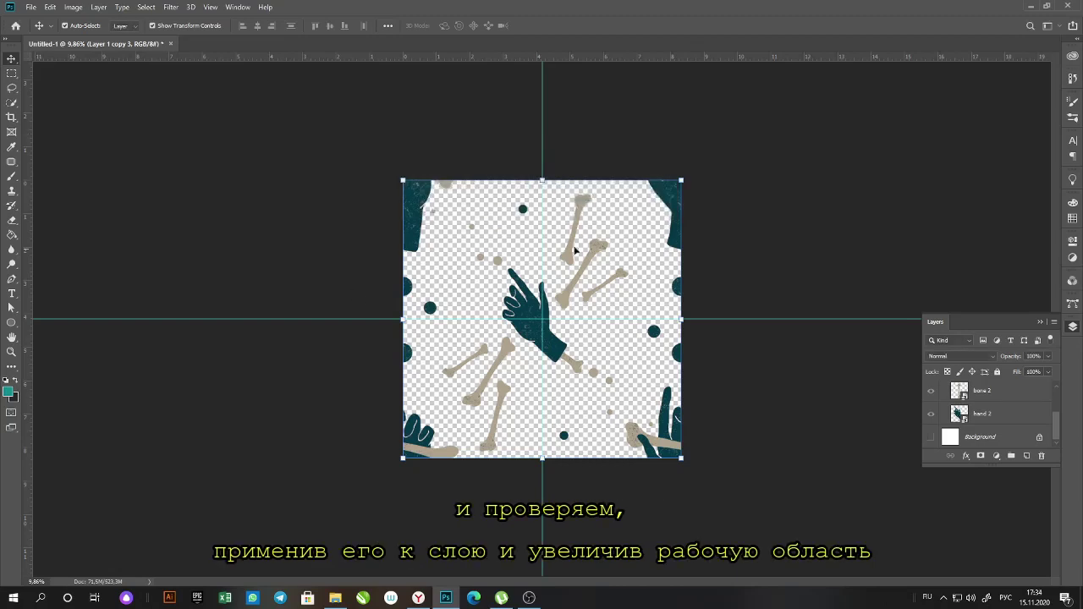
Hide the merged artwork layer and add a pattern fill layer using the newly defined hand-and-bone pattern.
{"action": "scroll", "coordinate": [1055, 416], "scroll_direction": "up", "scroll_amount": 3}
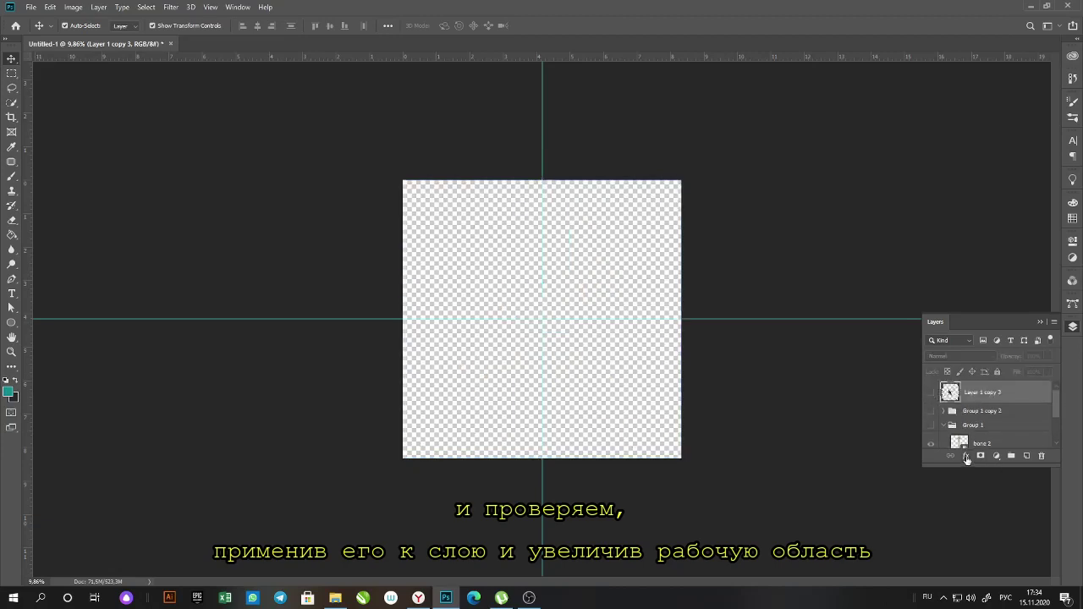
{"action": "left_click", "coordinate": [997, 459]}
{"action": "left_click", "coordinate": [1026, 456]}
{"action": "left_click", "coordinate": [996, 459]}
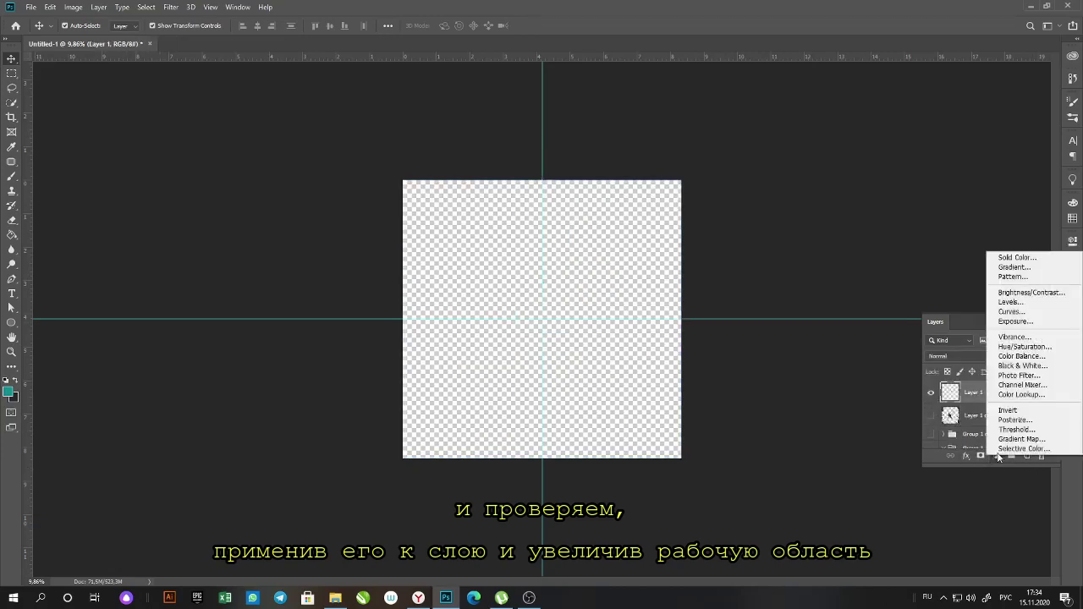
{"action": "left_click", "coordinate": [1012, 277]}
{"action": "left_click", "coordinate": [612, 179]}
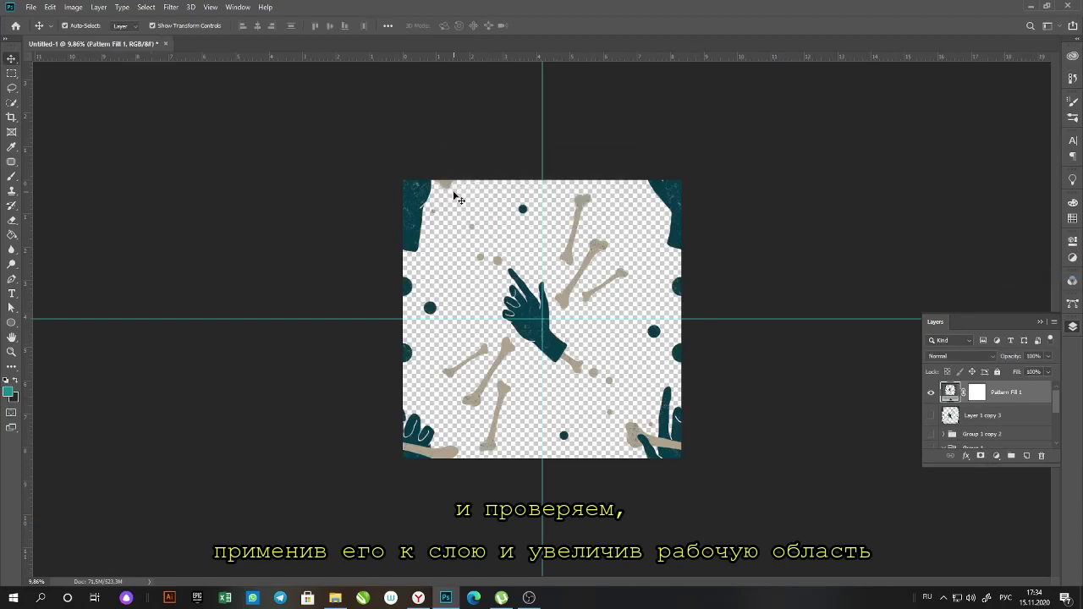
Enlarge the canvas on all sides with the Crop tool to roughly three tiles in width and height.
{"action": "left_click", "coordinate": [12, 117]}
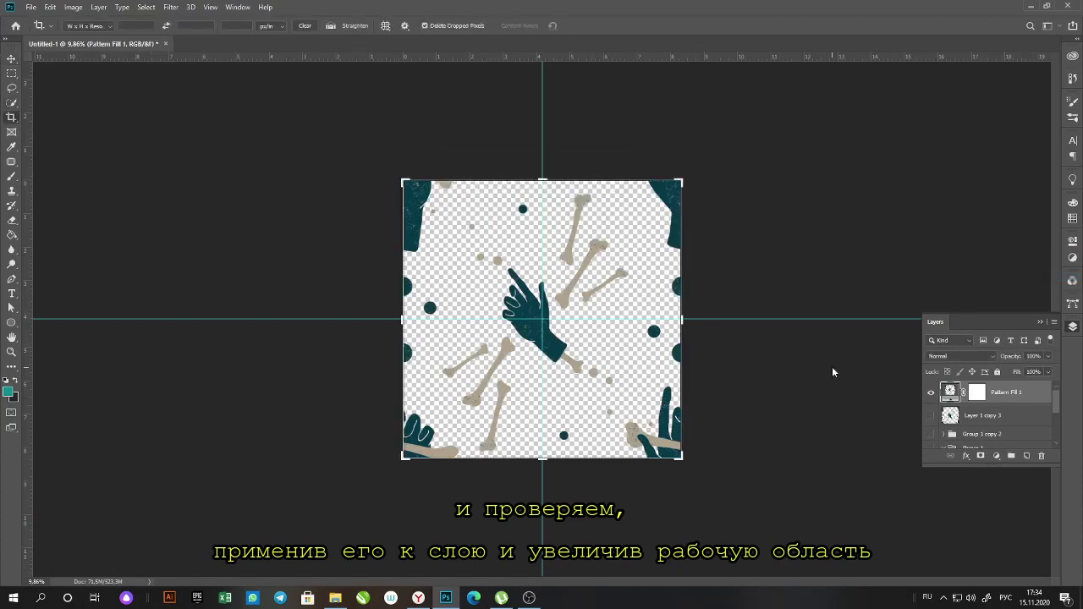
{"action": "scroll", "coordinate": [832, 367], "scroll_direction": "down", "scroll_amount": 4}
{"action": "left_click_drag", "start_coordinate": [628, 406], "coordinate": [735, 509]}
{"action": "left_click_drag", "start_coordinate": [347, 134], "coordinate": [140, 94]}
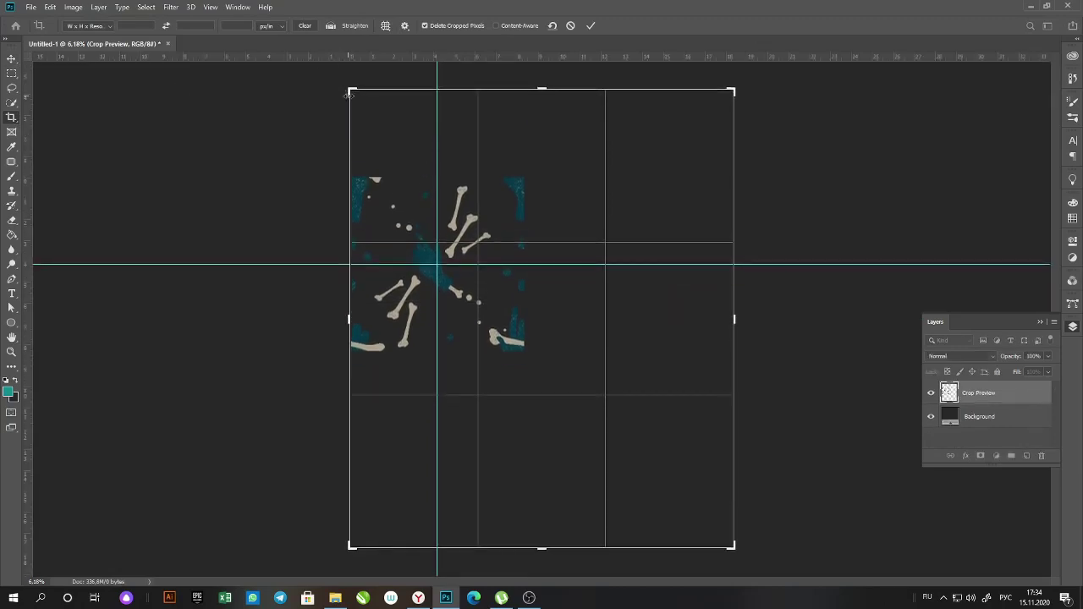
{"action": "left_click_drag", "start_coordinate": [350, 90], "coordinate": [257, 82]}
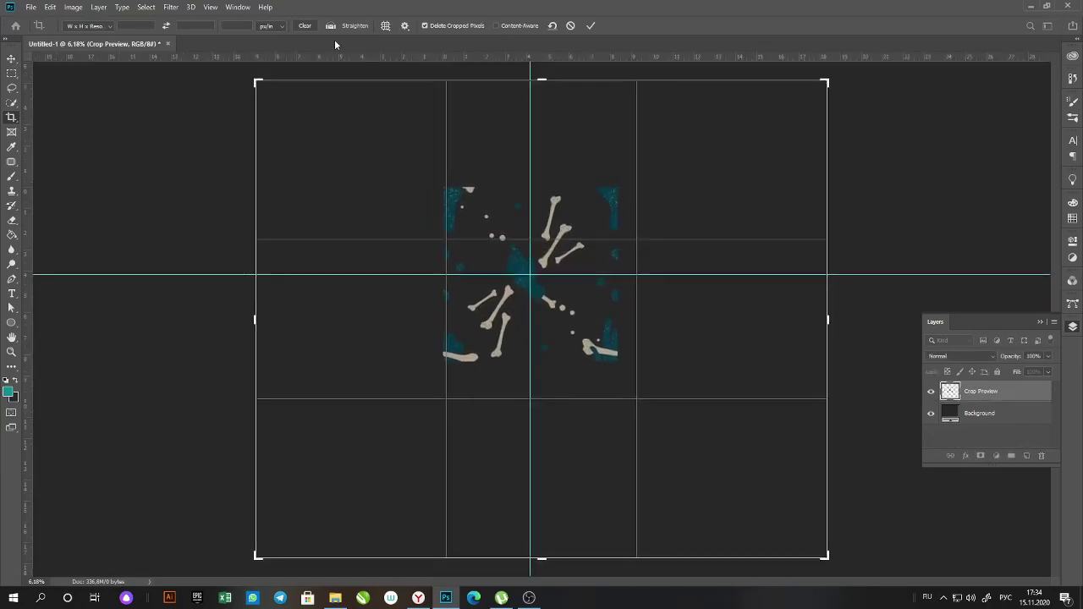
{"action": "left_click", "coordinate": [592, 26]}
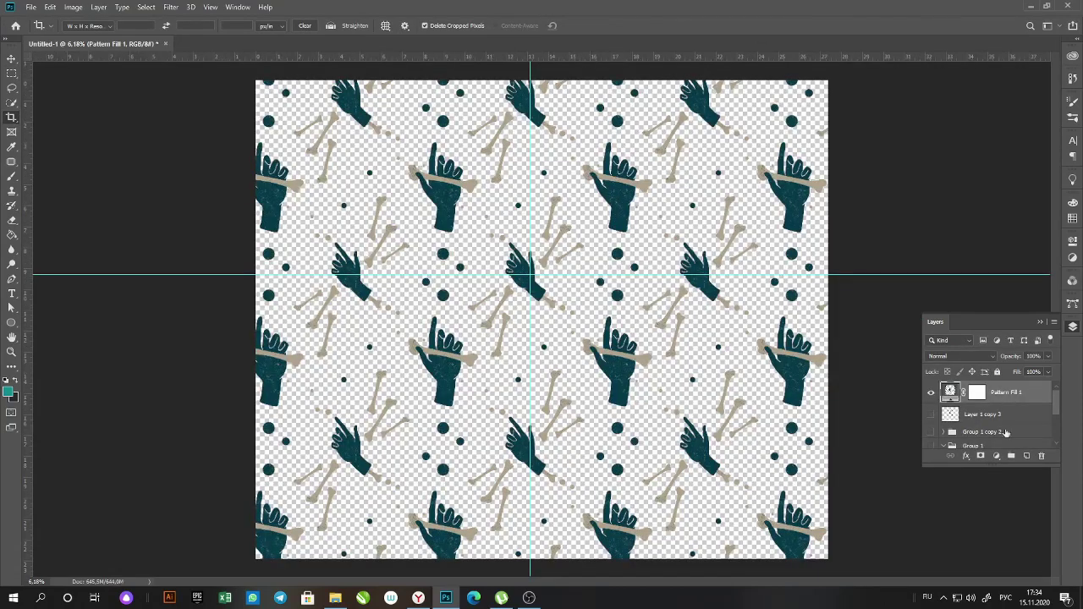
Add a solid color fill layer in gray #666969 beneath the pattern fill as its background.
{"action": "left_click", "coordinate": [1032, 422]}
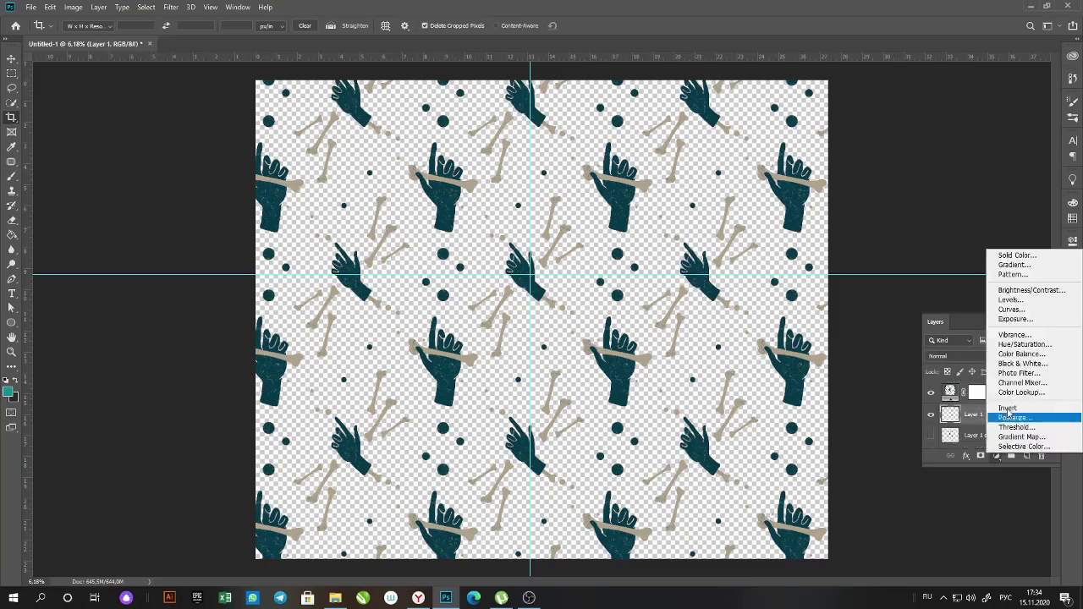
{"action": "left_click", "coordinate": [996, 456]}
{"action": "left_click", "coordinate": [1016, 254]}
{"action": "mouse_move", "coordinate": [877, 405]}
{"action": "left_mouse_down"}
{"action": "mouse_move", "coordinate": [814, 377]}
{"action": "mouse_move", "coordinate": [770, 404]}
{"action": "mouse_move", "coordinate": [770, 390]}
{"action": "mouse_move", "coordinate": [772, 405]}
{"action": "left_mouse_up"}
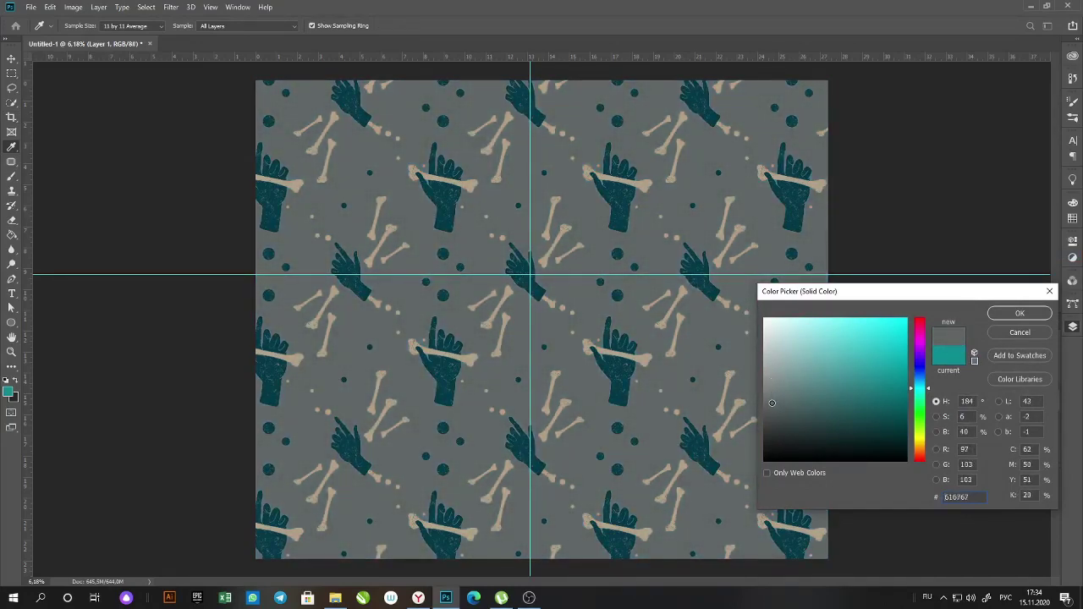
{"action": "mouse_move", "coordinate": [797, 323]}
{"action": "left_mouse_down"}
{"action": "mouse_move", "coordinate": [752, 303]}
{"action": "mouse_move", "coordinate": [730, 336]}
{"action": "mouse_move", "coordinate": [787, 328]}
{"action": "mouse_move", "coordinate": [871, 346]}
{"action": "mouse_move", "coordinate": [849, 431]}
{"action": "mouse_move", "coordinate": [762, 429]}
{"action": "mouse_move", "coordinate": [757, 475]}
{"action": "left_mouse_up"}
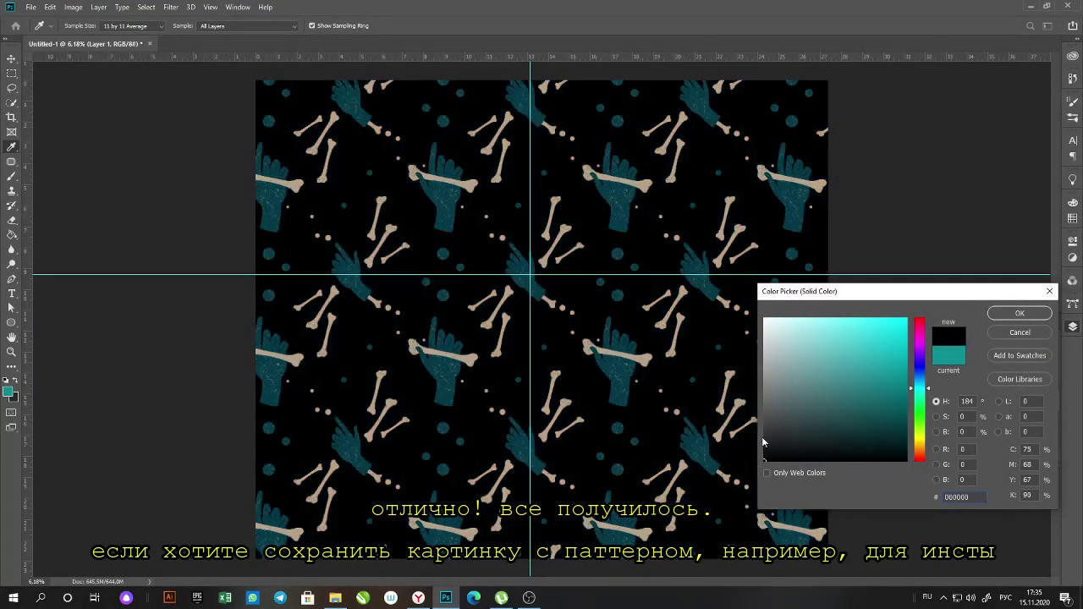
{"action": "left_click_drag", "start_coordinate": [762, 363], "coordinate": [767, 402]}
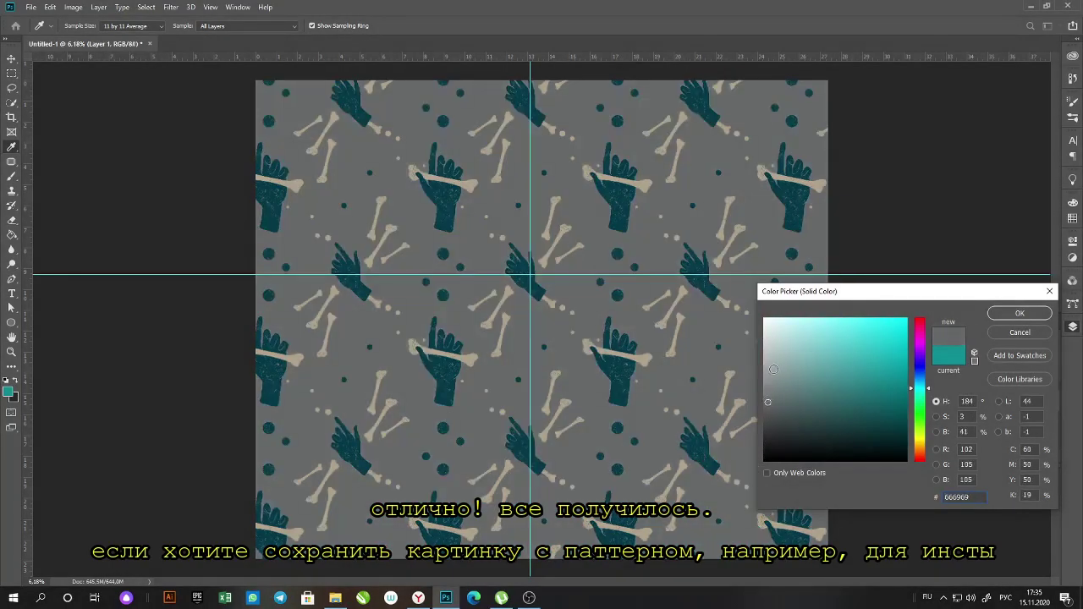
{"action": "left_click", "coordinate": [1019, 314]}
{"action": "key", "text": "v"}
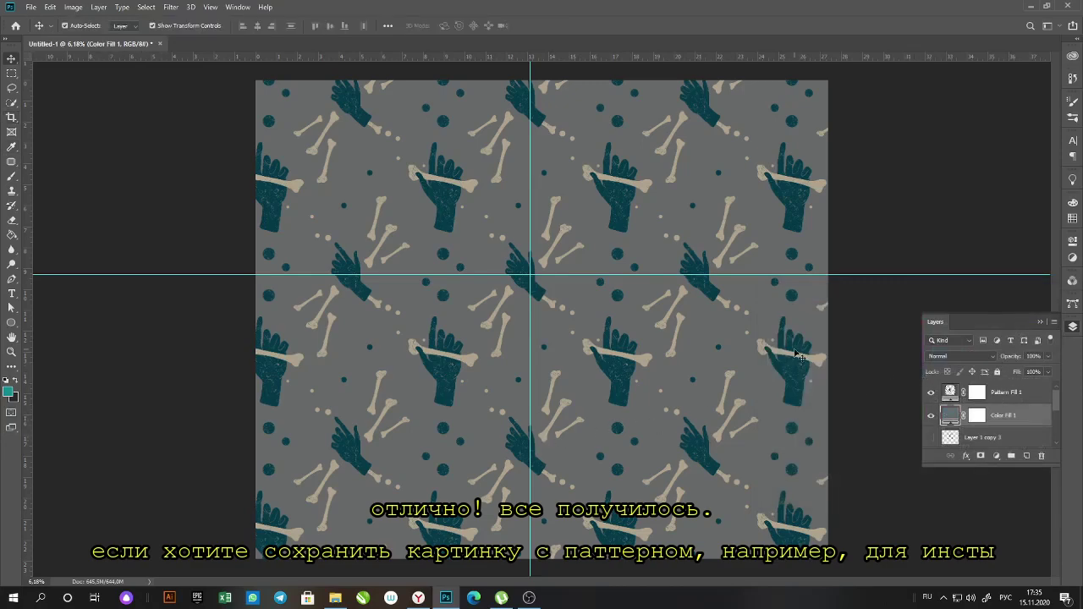
Examine the repeated pattern up close and as a whole for seamless joins and even coverage.
{"action": "scroll", "coordinate": [791, 316], "scroll_direction": "down", "scroll_amount": 1}
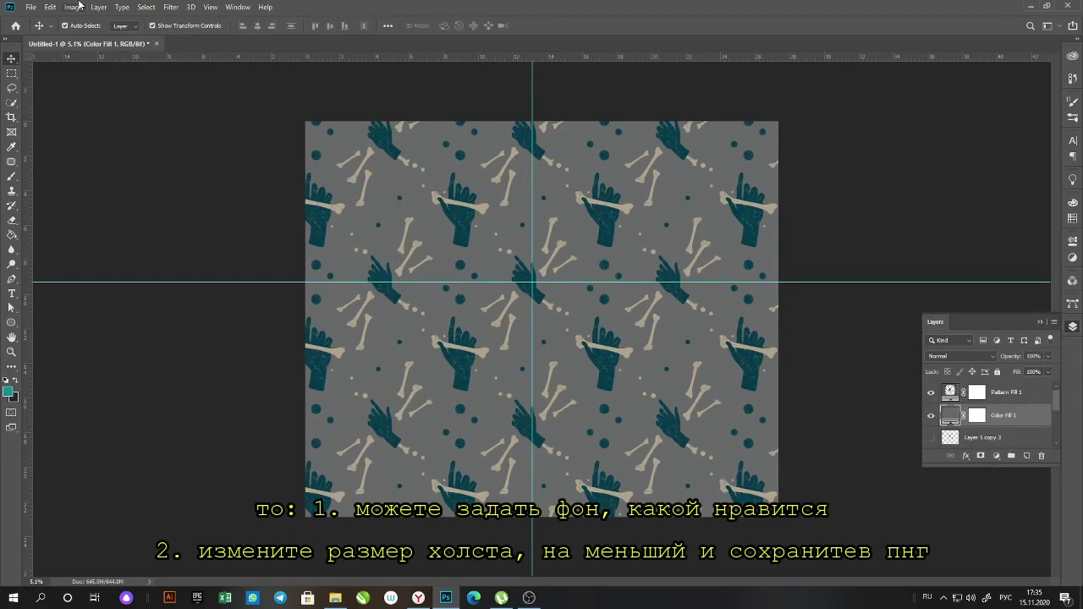
{"action": "scroll", "coordinate": [523, 382], "scroll_direction": "up", "scroll_amount": 6}
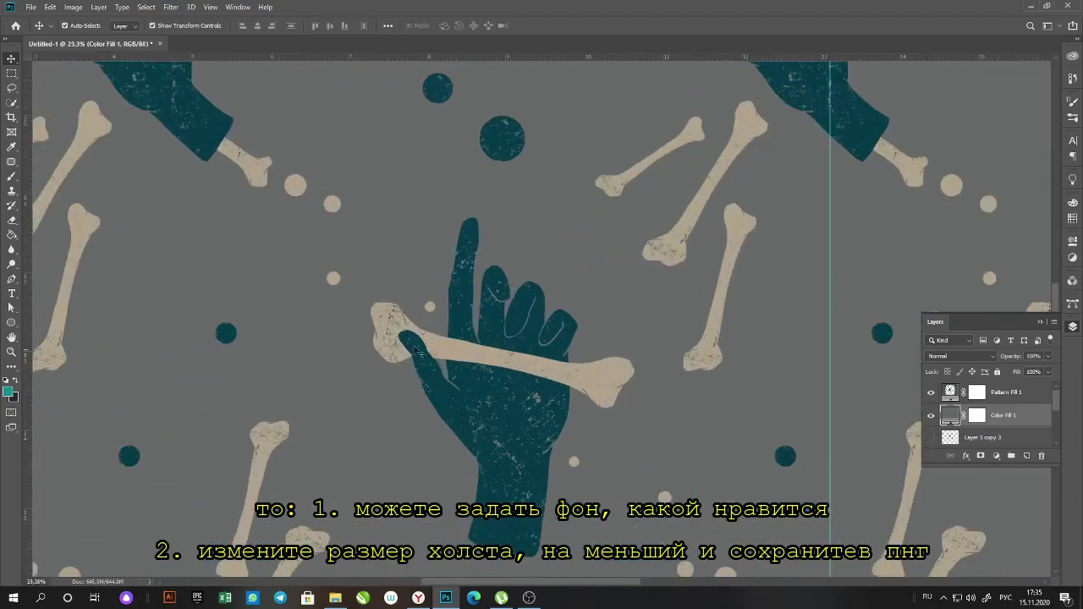
{"action": "scroll", "coordinate": [522, 383], "scroll_direction": "down", "scroll_amount": 4}
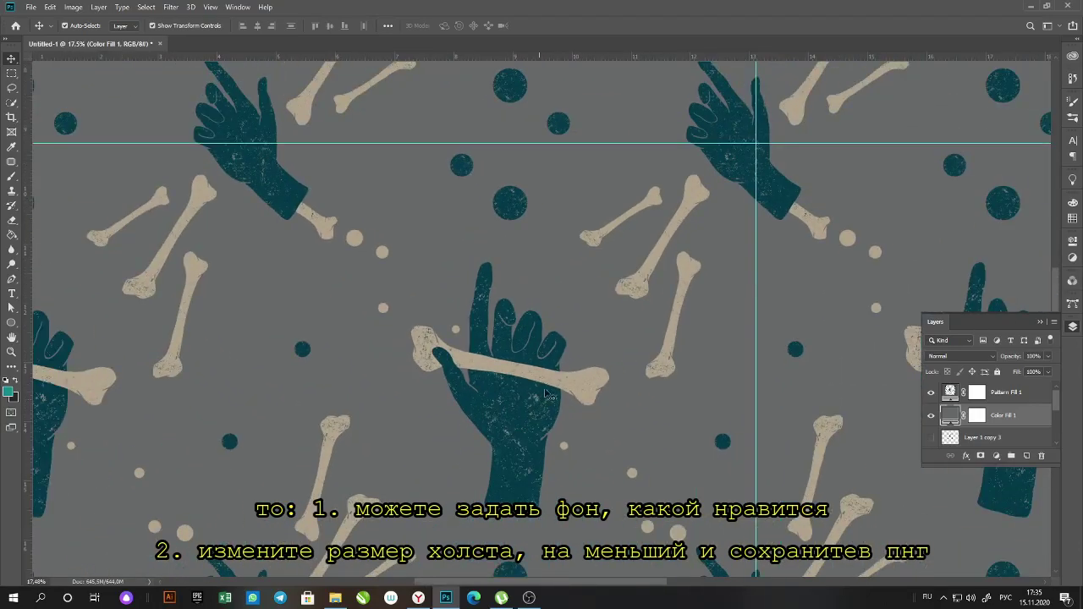
{"action": "scroll", "coordinate": [683, 224], "scroll_direction": "up", "scroll_amount": 5}
{"action": "scroll", "coordinate": [683, 224], "scroll_direction": "down", "scroll_amount": 6}
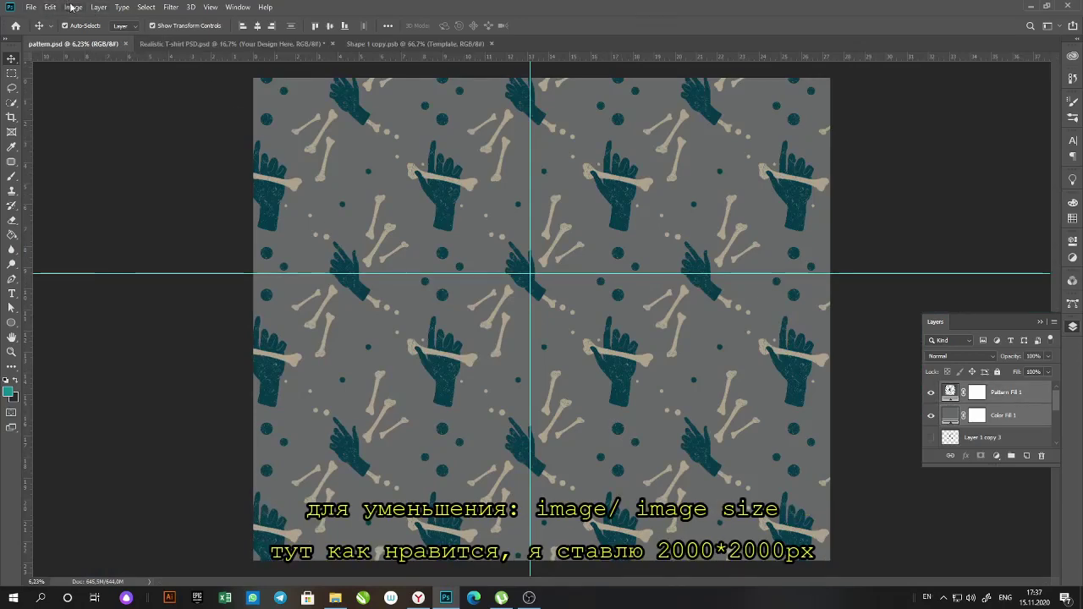
Resize the pattern image to a width of 2000 pixels with its proportions kept.
{"action": "left_click", "coordinate": [73, 8]}
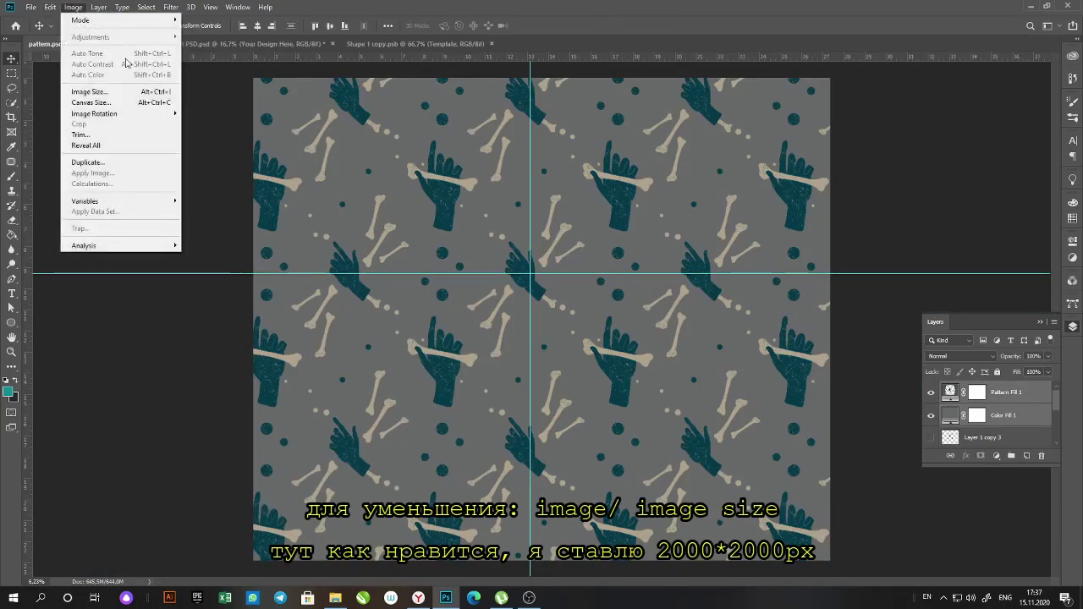
{"action": "left_click", "coordinate": [118, 95]}
{"action": "type", "text": "2000"}
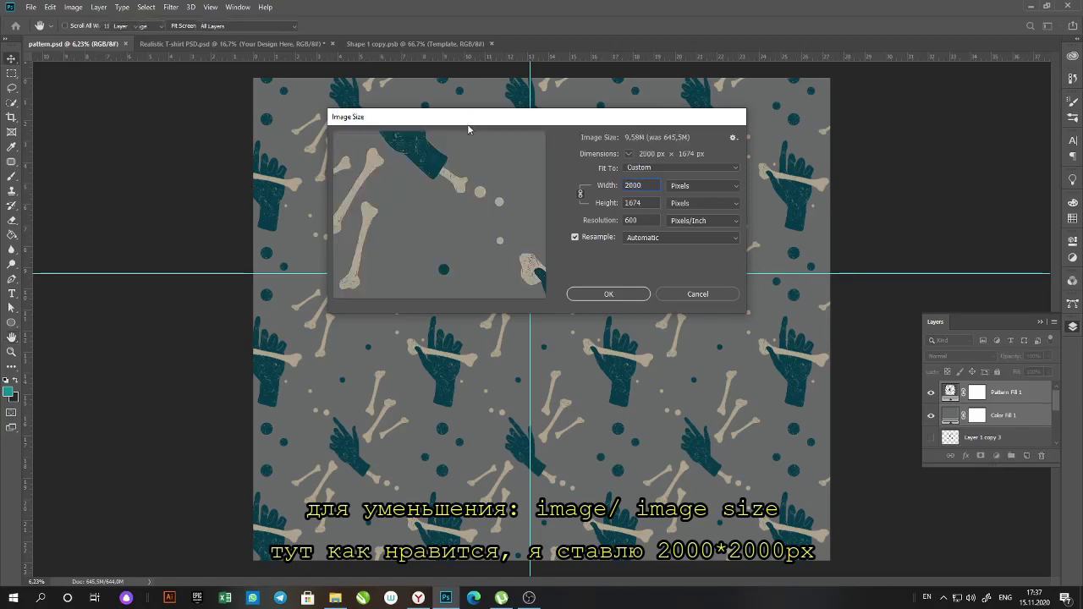
{"action": "key", "text": "Return"}
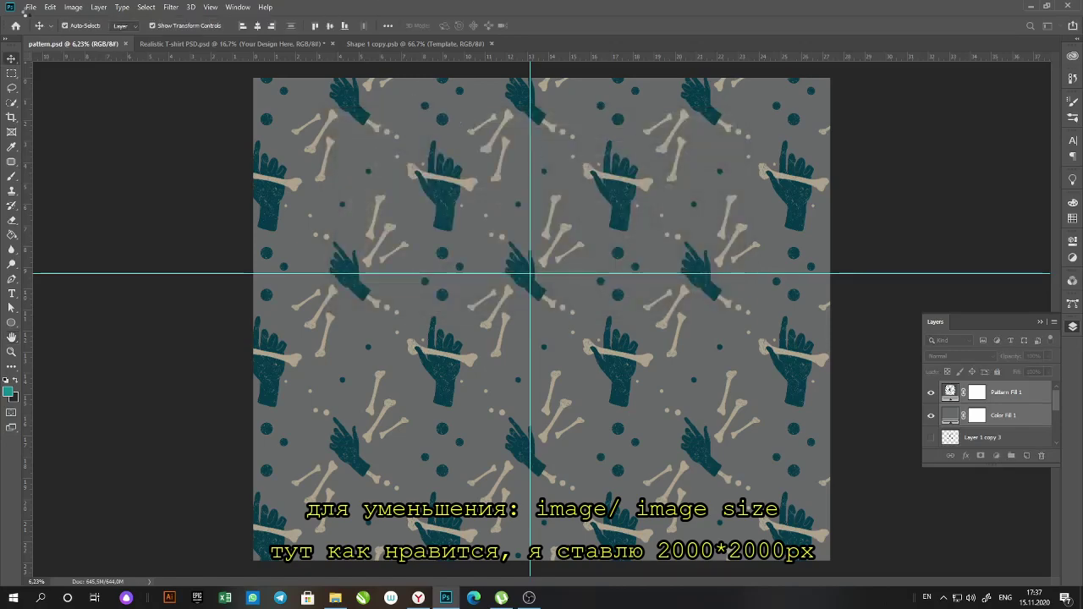
{"action": "scroll", "coordinate": [512, 249], "scroll_direction": "up", "scroll_amount": 12}
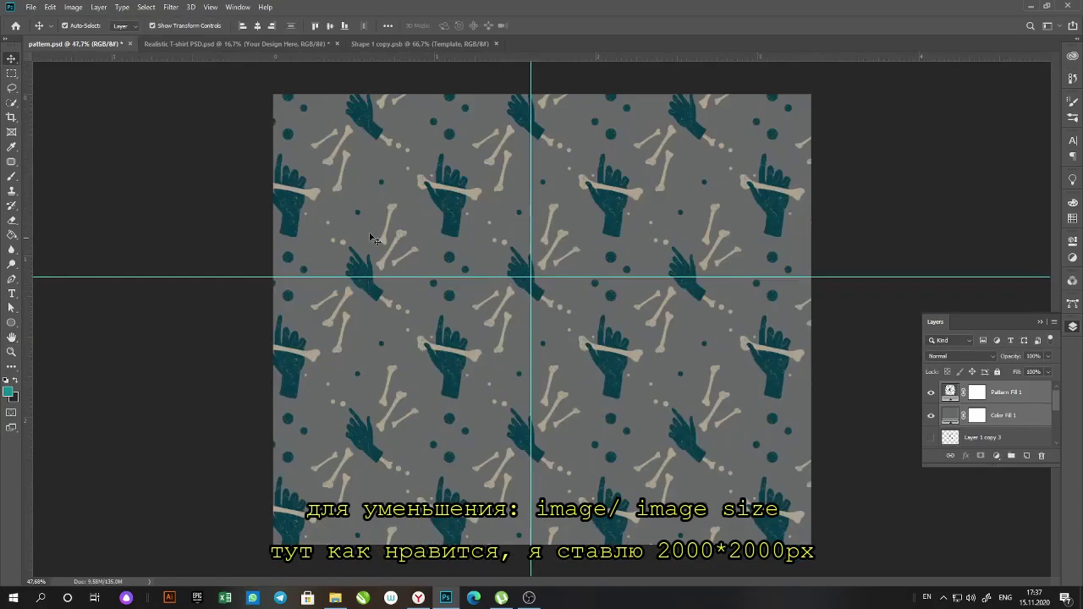
Save the resized document as "pattern mockup" in Photoshop format with maximum compatibility and quick-export it as a PNG.
{"action": "left_click", "coordinate": [31, 7]}
{"action": "left_click", "coordinate": [59, 135]}
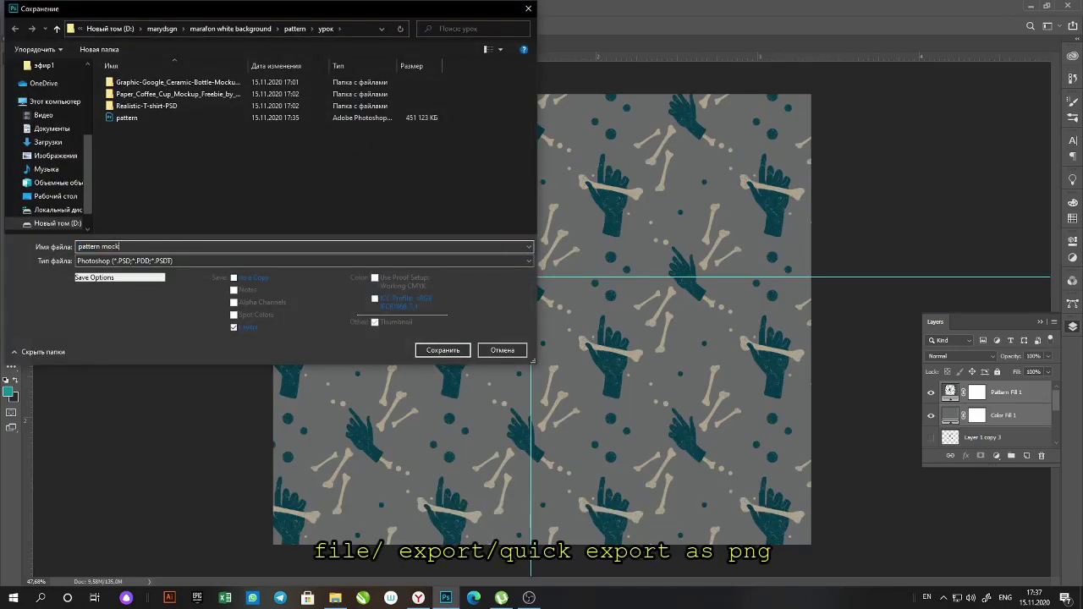
{"action": "key", "text": "Return"}
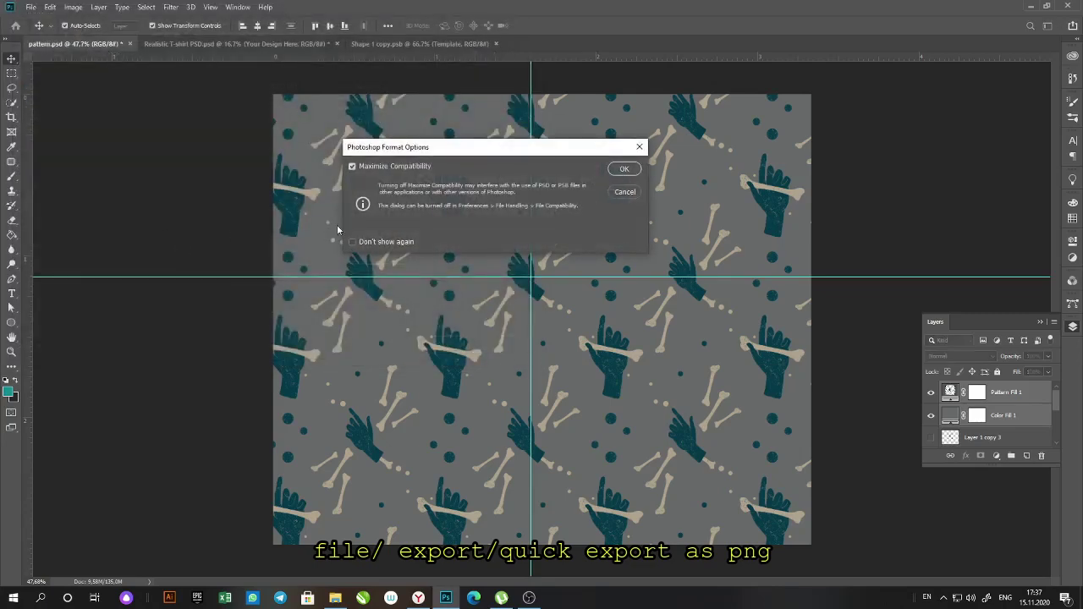
{"action": "left_click", "coordinate": [624, 170]}
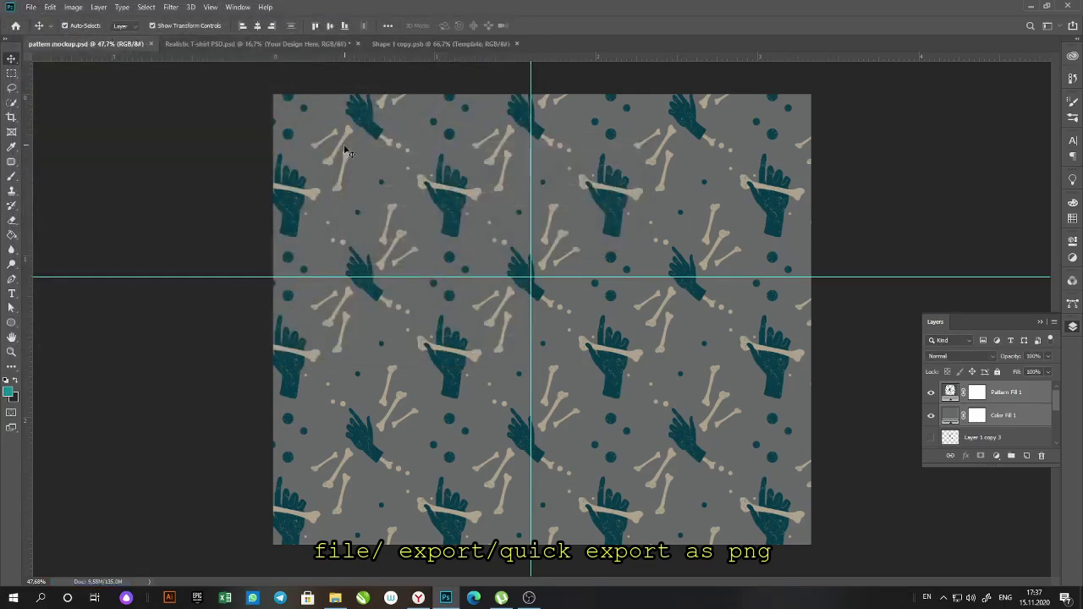
{"action": "left_click", "coordinate": [40, 7]}
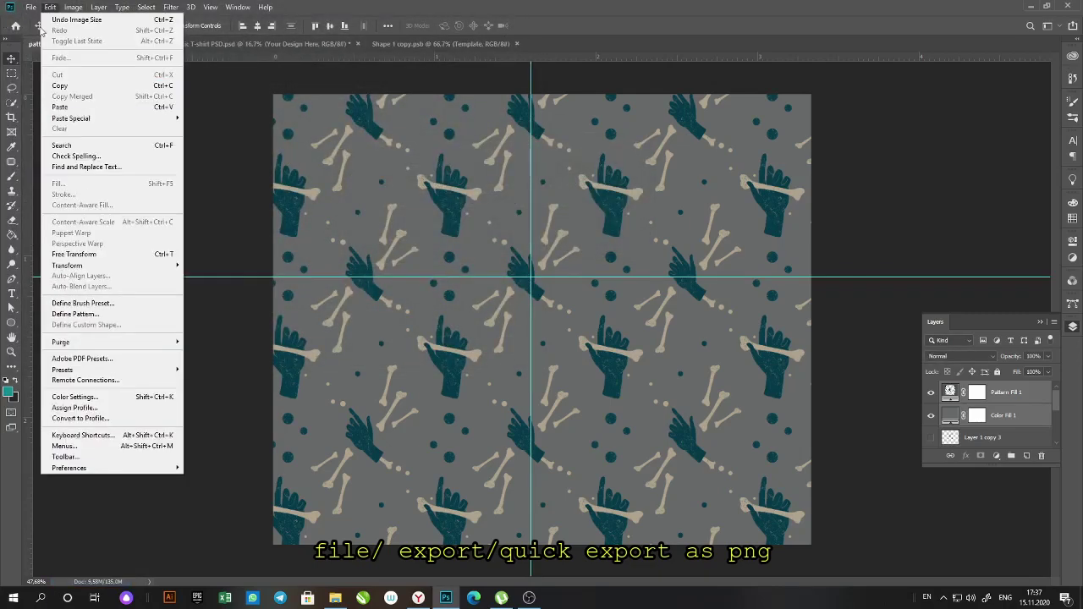
{"action": "left_click", "coordinate": [254, 161]}
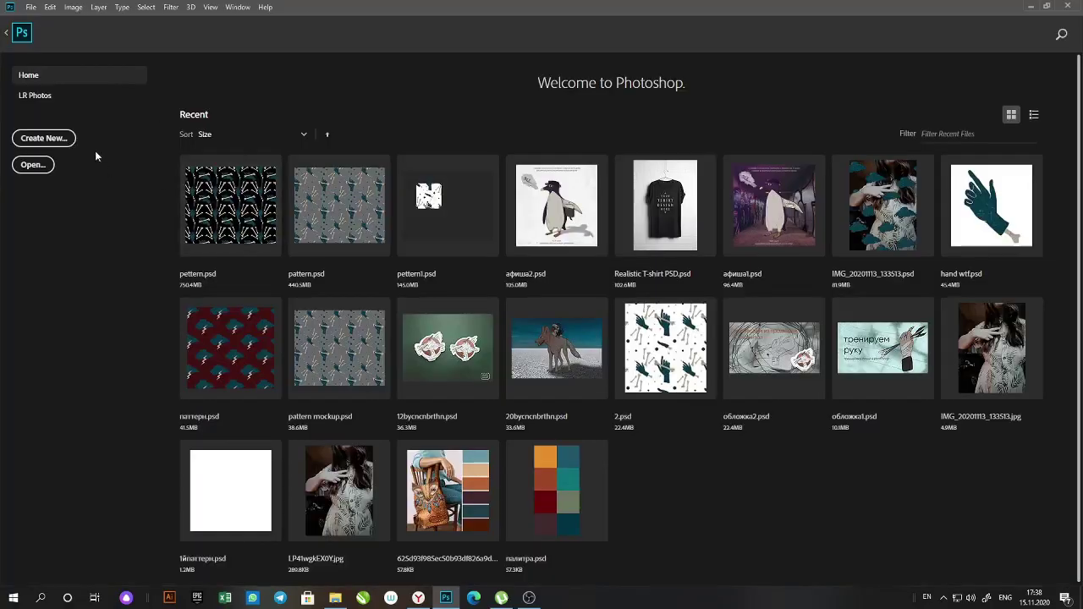
Open Ceramic Bottle Mockup.psd, then unhide and expand its "ungroup unhide" layer group.
{"action": "left_click", "coordinate": [33, 164]}
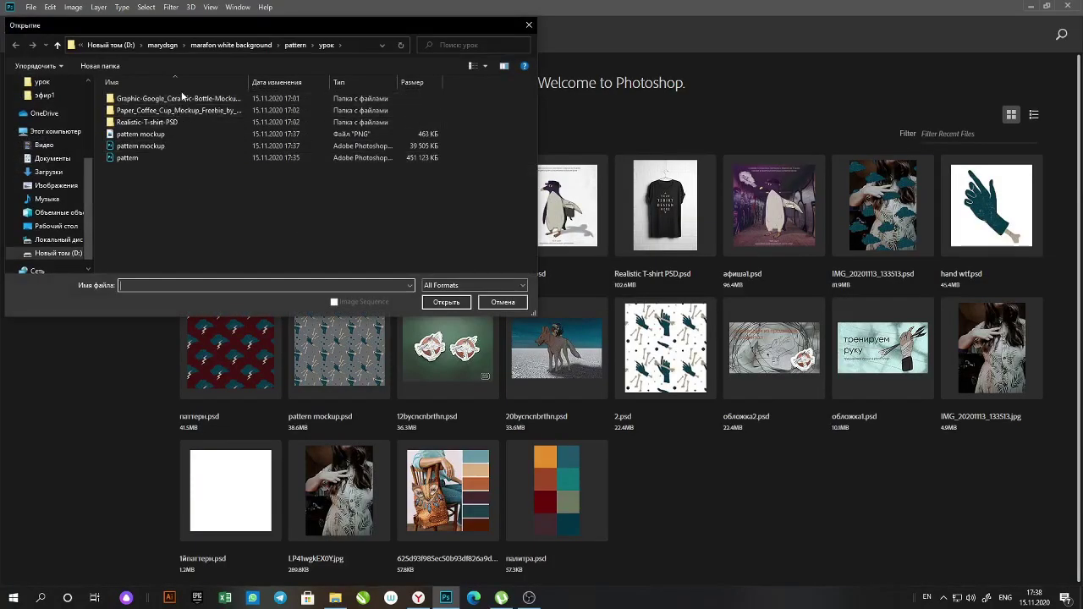
{"action": "double_click", "coordinate": [182, 99]}
{"action": "double_click", "coordinate": [135, 118]}
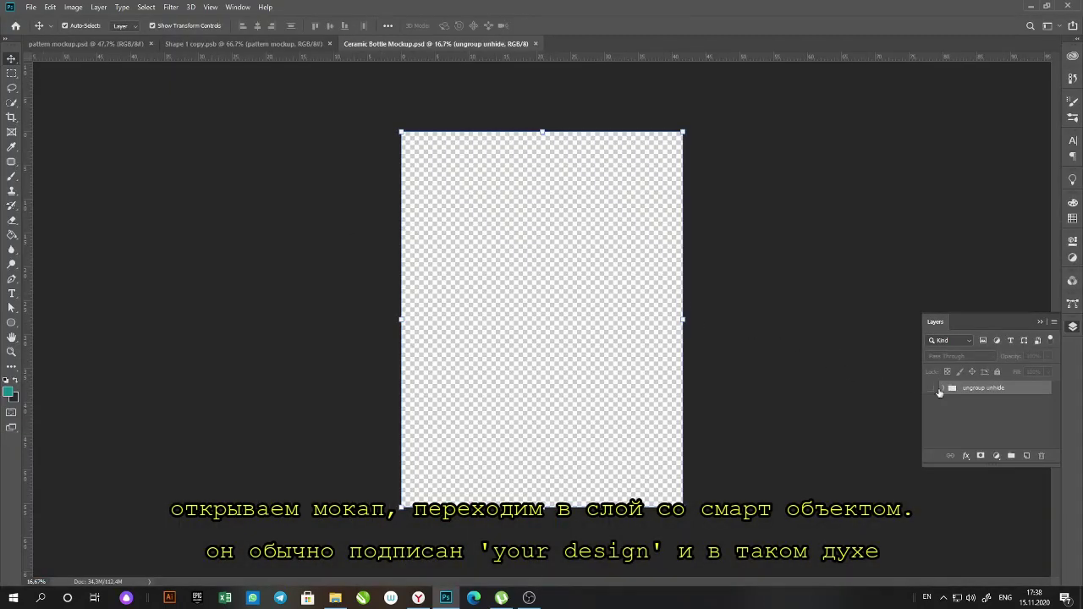
{"action": "left_click", "coordinate": [943, 387]}
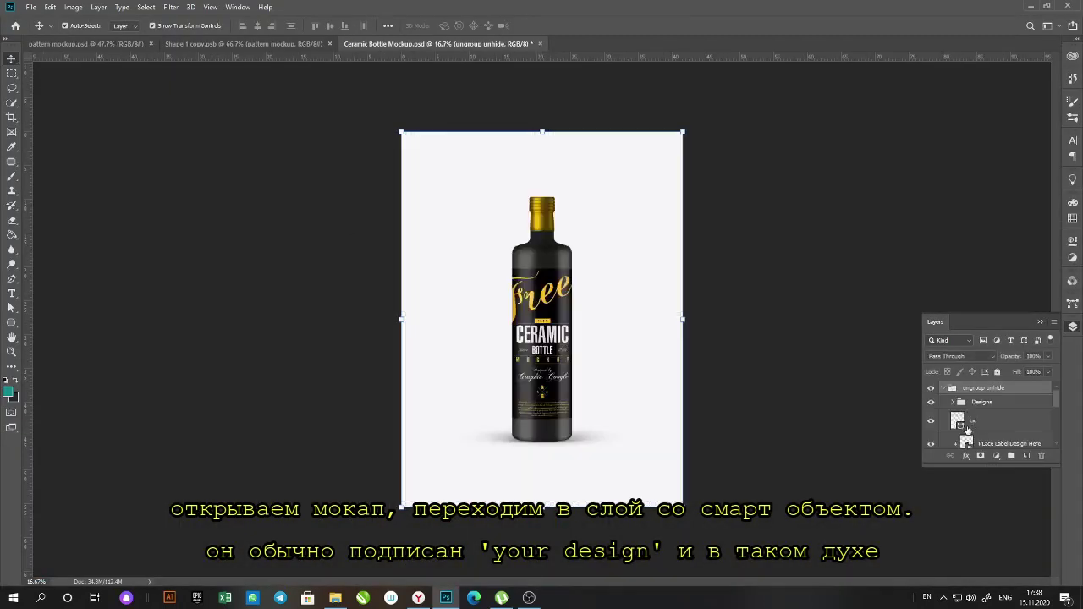
Open the contents of the "PLace Label Design Here" smart object, leaving its missing fonts unresolved.
{"action": "left_click", "coordinate": [961, 428]}
{"action": "double_click", "coordinate": [966, 432]}
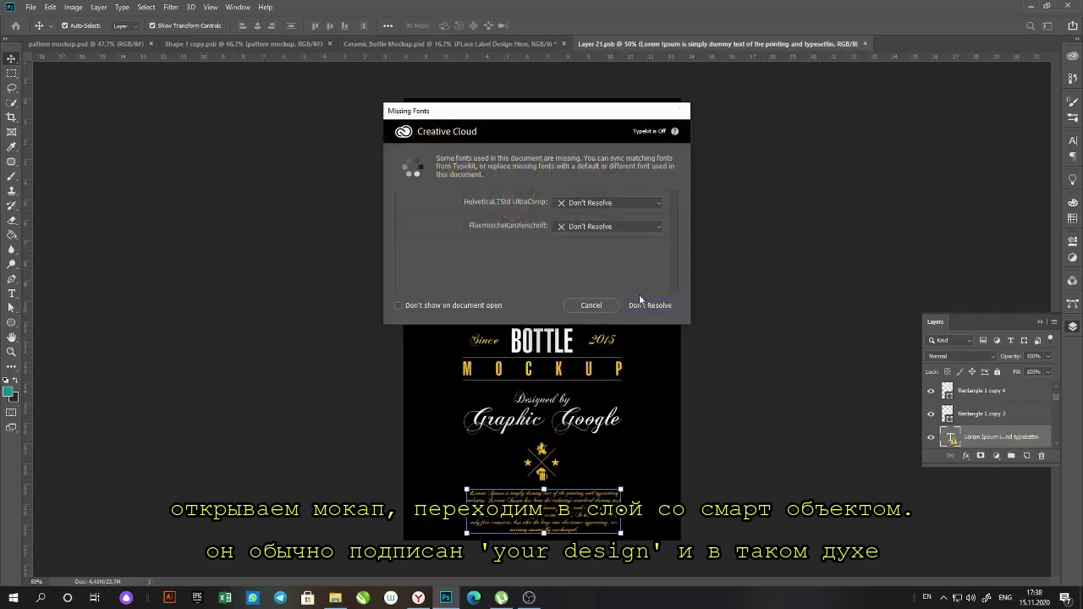
{"action": "left_click", "coordinate": [650, 305]}
Place the "pattern mockup" image in the label artwork and scale it to about 95% so it covers the whole canvas.
{"action": "left_click", "coordinate": [212, 43]}
{"action": "left_click_drag", "start_coordinate": [485, 250], "coordinate": [540, 282]}
{"action": "left_click_drag", "start_coordinate": [559, 430], "coordinate": [559, 539]}
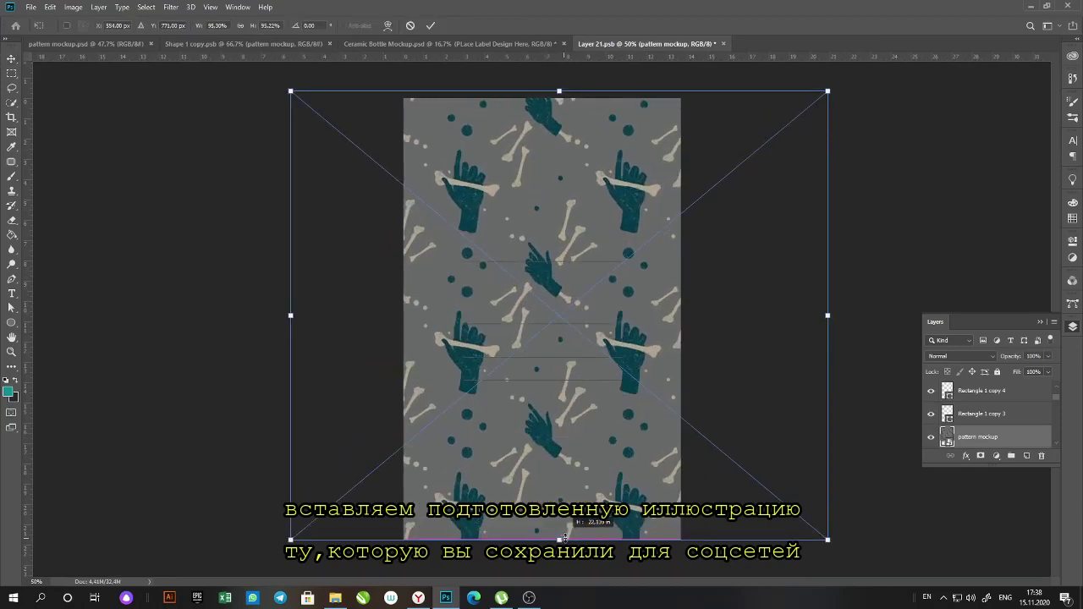
{"action": "left_click", "coordinate": [430, 26]}
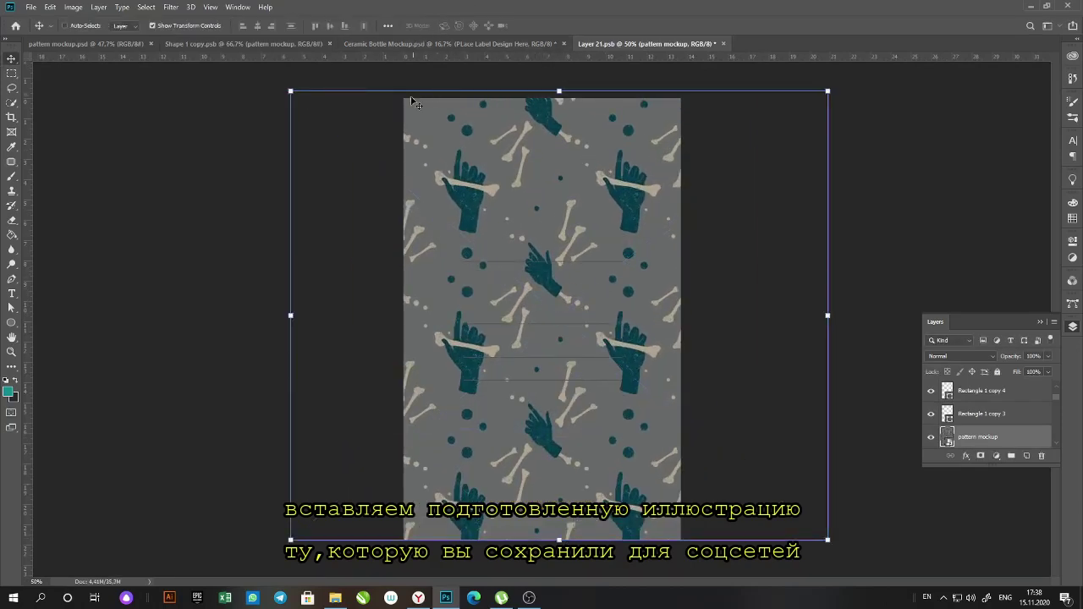
Save the label artwork and check how the pattern looks on the bottle in the mockup document.
{"action": "key", "text": "ctrl+s"}
{"action": "left_click", "coordinate": [456, 44]}
{"action": "left_click", "coordinate": [643, 160]}
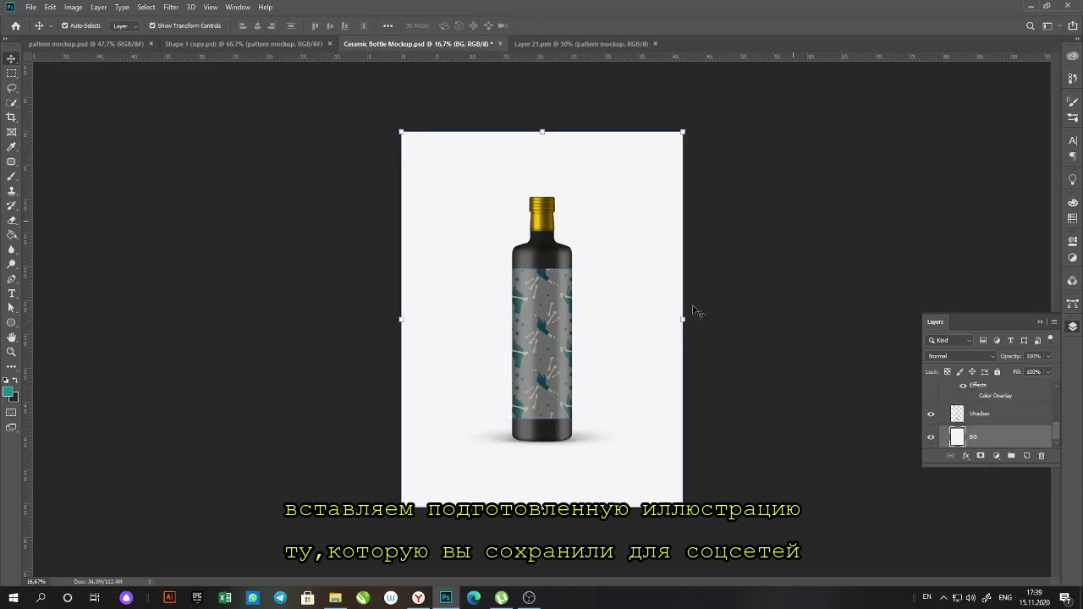
{"action": "scroll", "coordinate": [539, 351], "scroll_direction": "up", "scroll_amount": 4}
{"action": "scroll", "coordinate": [476, 356], "scroll_direction": "down", "scroll_amount": 2}
{"action": "scroll", "coordinate": [437, 316], "scroll_direction": "down", "scroll_amount": 2}
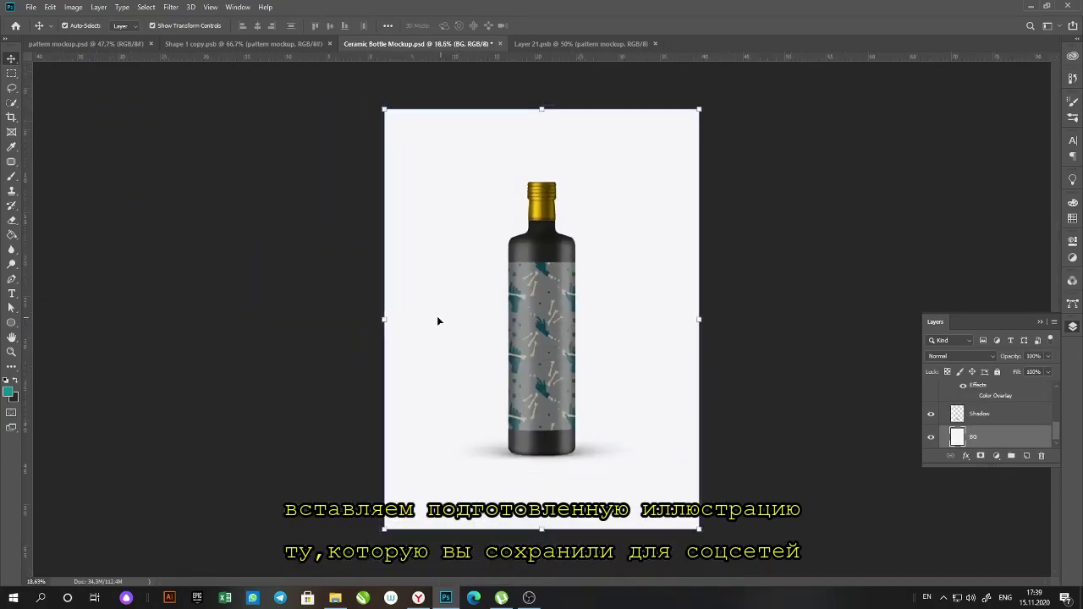
Rotate the placed label pattern about 16.6 degrees, enlarge it to about 106% to fill the canvas, and save it to update the bottle.
{"action": "left_click", "coordinate": [580, 44]}
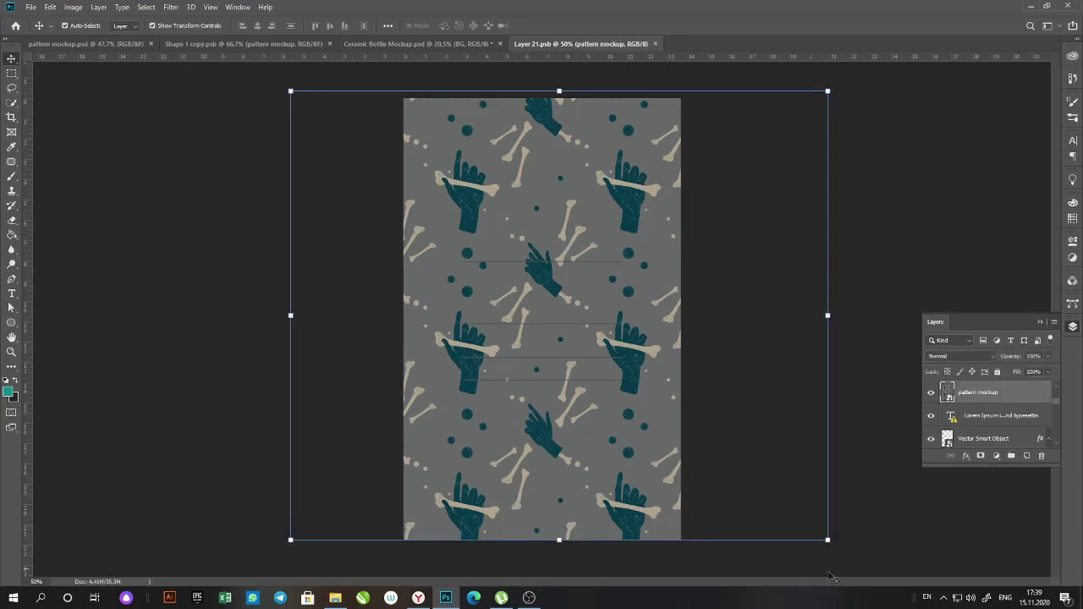
{"action": "left_click_drag", "start_coordinate": [834, 544], "coordinate": [726, 592]}
{"action": "scroll", "coordinate": [661, 508], "scroll_direction": "down", "scroll_amount": 5}
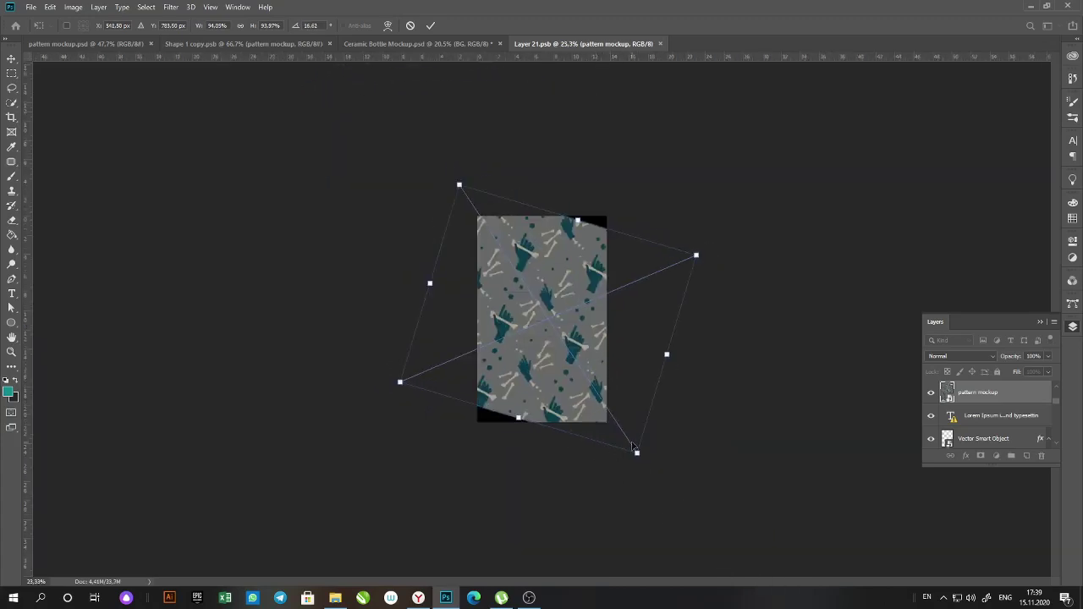
{"action": "left_click_drag", "start_coordinate": [634, 450], "coordinate": [665, 488]}
{"action": "left_click_drag", "start_coordinate": [539, 392], "coordinate": [530, 394]}
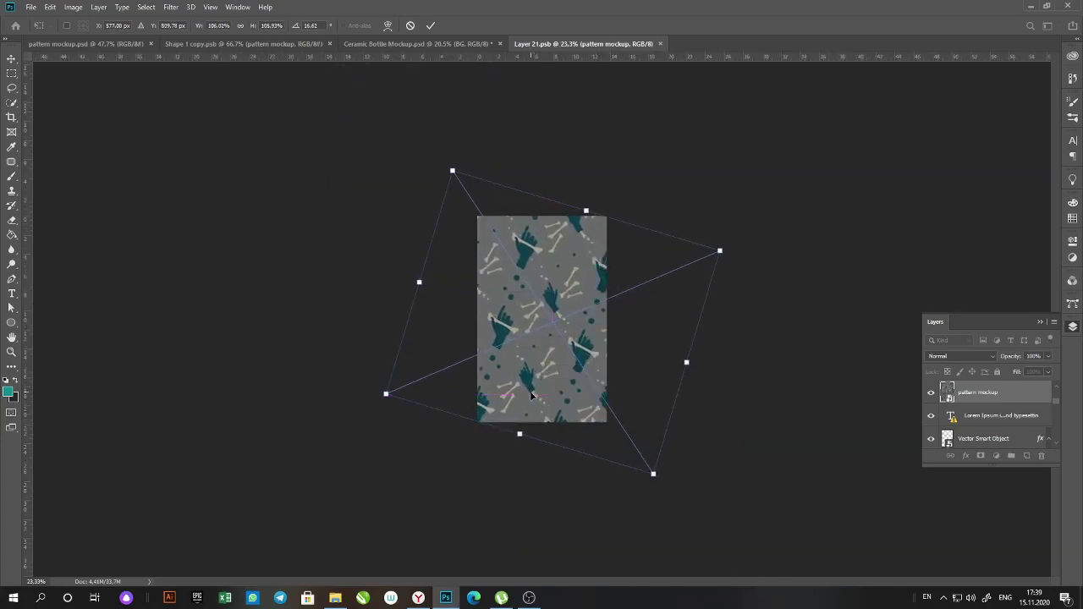
{"action": "key", "text": "Return"}
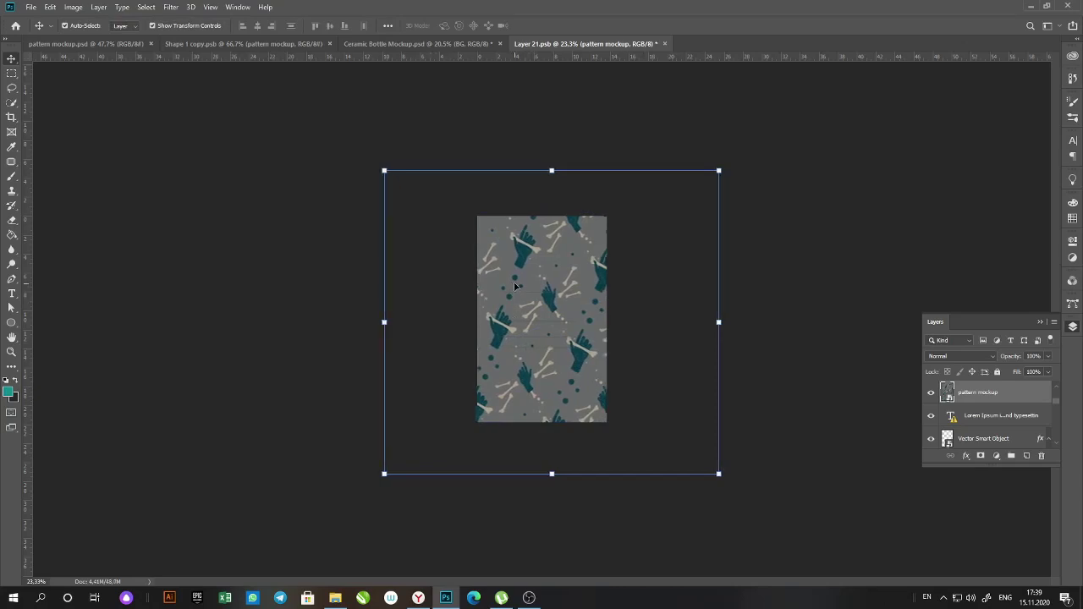
{"action": "key", "text": "ctrl+s"}
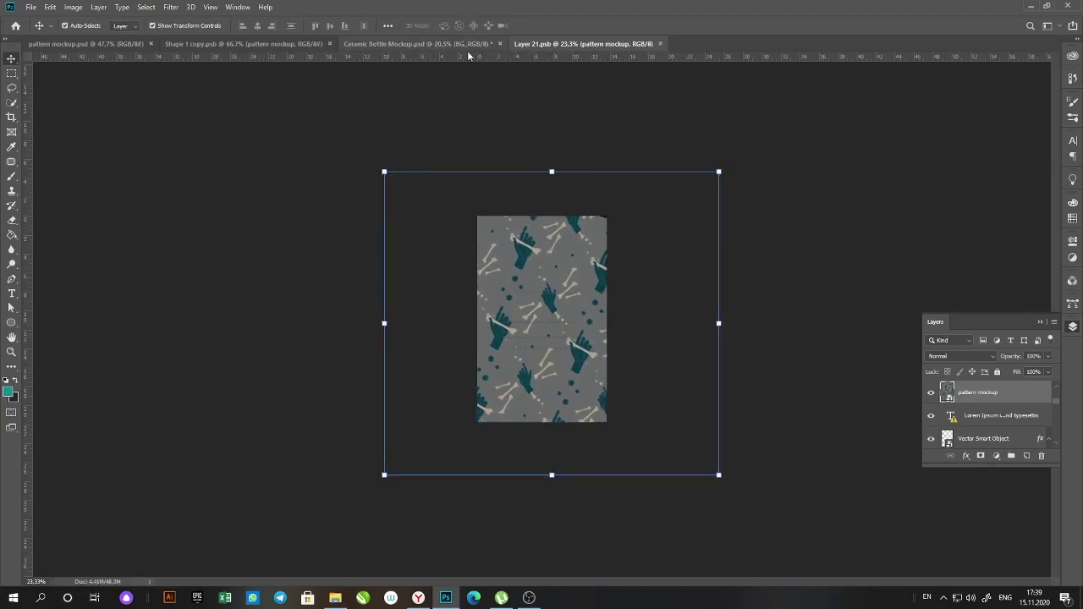
{"action": "left_click", "coordinate": [468, 39]}
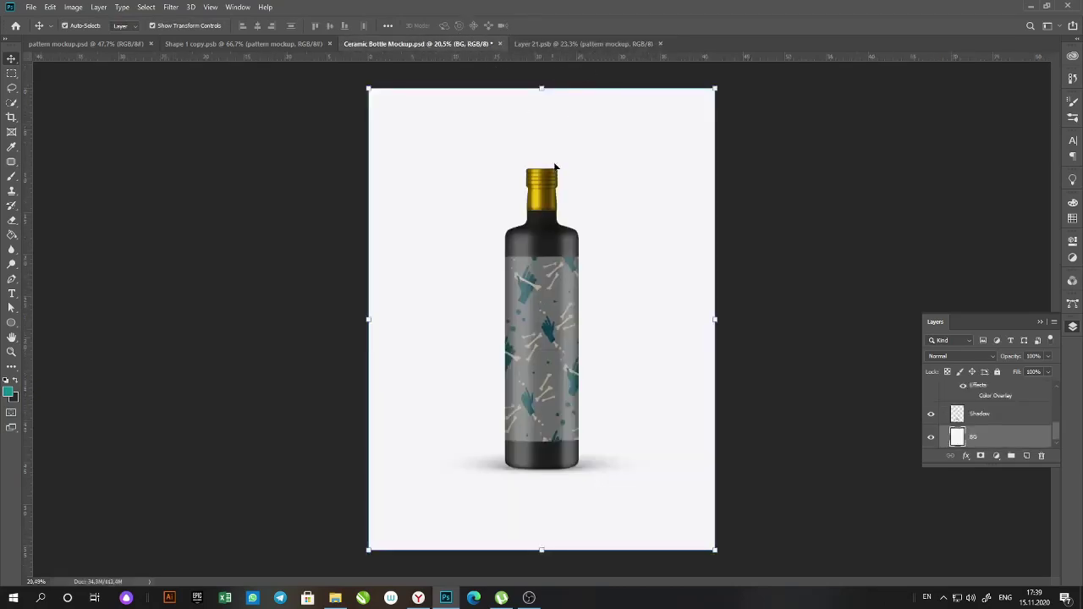
Recolor the bottle's gold lid with the dark teal sampled from a hand in the label pattern.
{"action": "left_click", "coordinate": [548, 193]}
{"action": "double_click", "coordinate": [960, 404]}
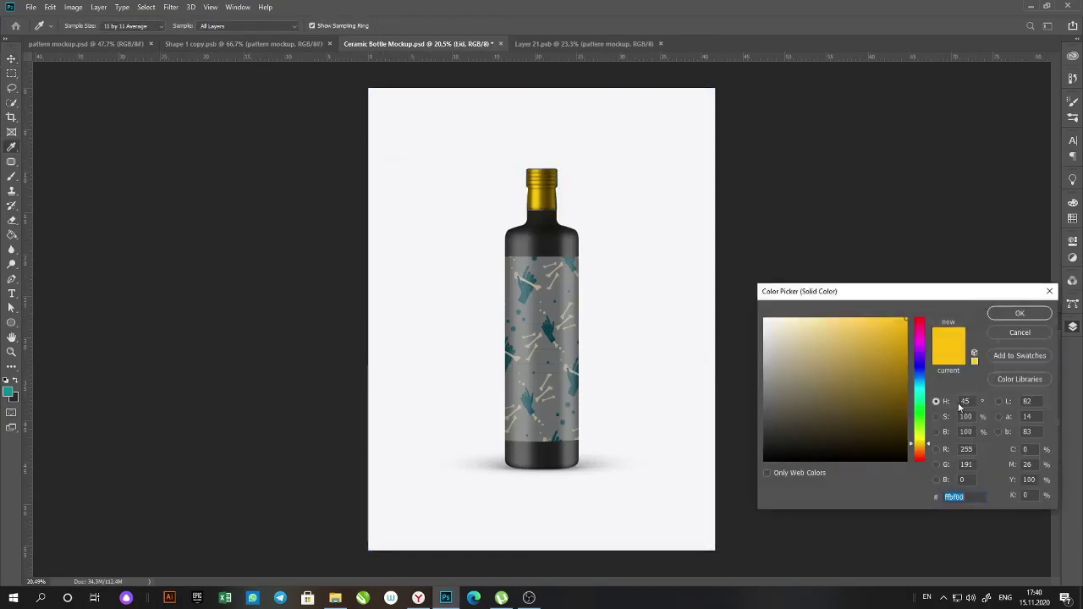
{"action": "left_click_drag", "start_coordinate": [838, 428], "coordinate": [794, 362]}
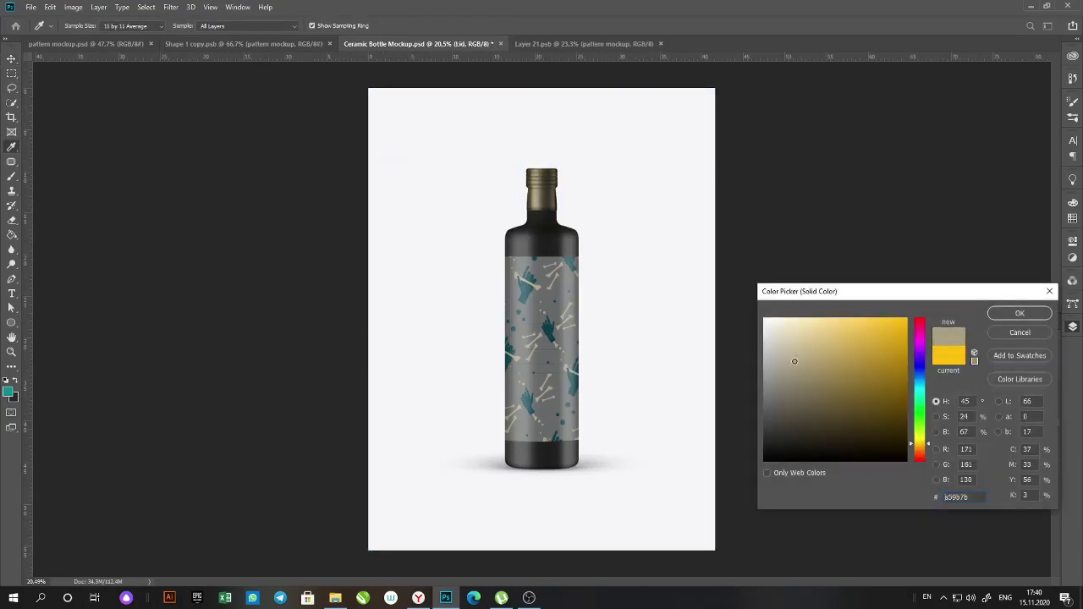
{"action": "left_click", "coordinate": [531, 394]}
{"action": "left_click", "coordinate": [1015, 313]}
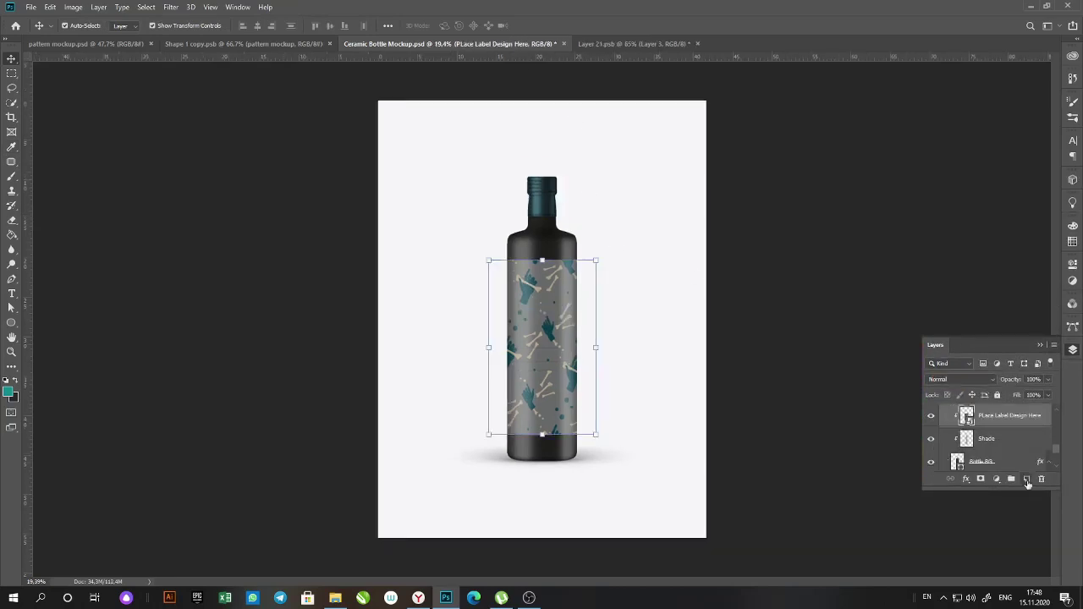
Add a new layer above the label design and create the text "BONBON" on the bottle in the Know Your Product font at 72 pt.
{"action": "left_click", "coordinate": [1029, 484]}
{"action": "right_click", "coordinate": [944, 411]}
{"action": "key", "text": "Escape"}
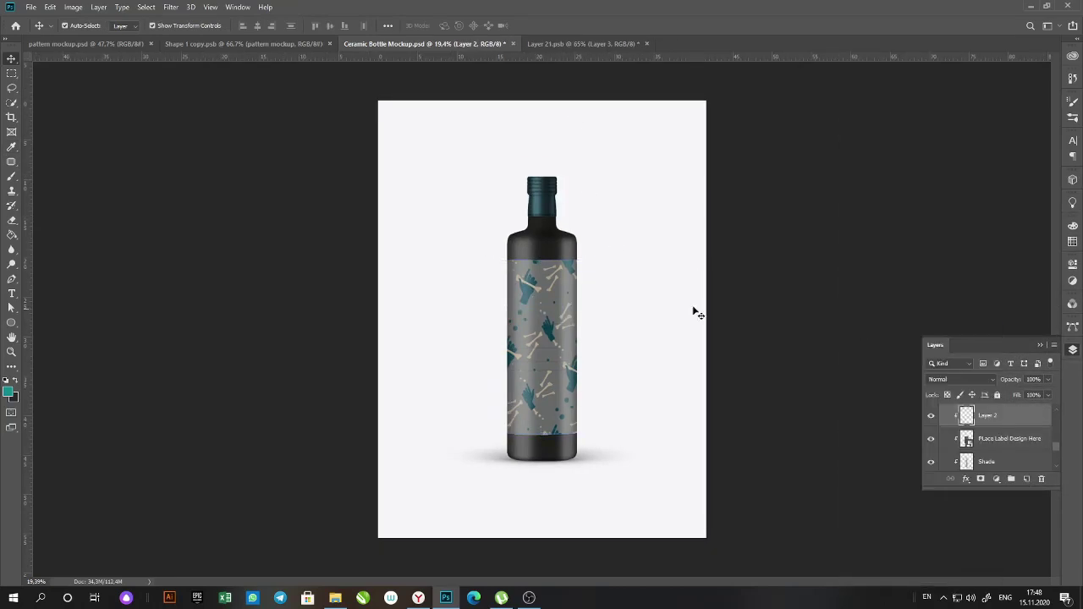
{"action": "scroll", "coordinate": [271, 326], "scroll_direction": "up", "scroll_amount": 5}
{"action": "left_click", "coordinate": [11, 294]}
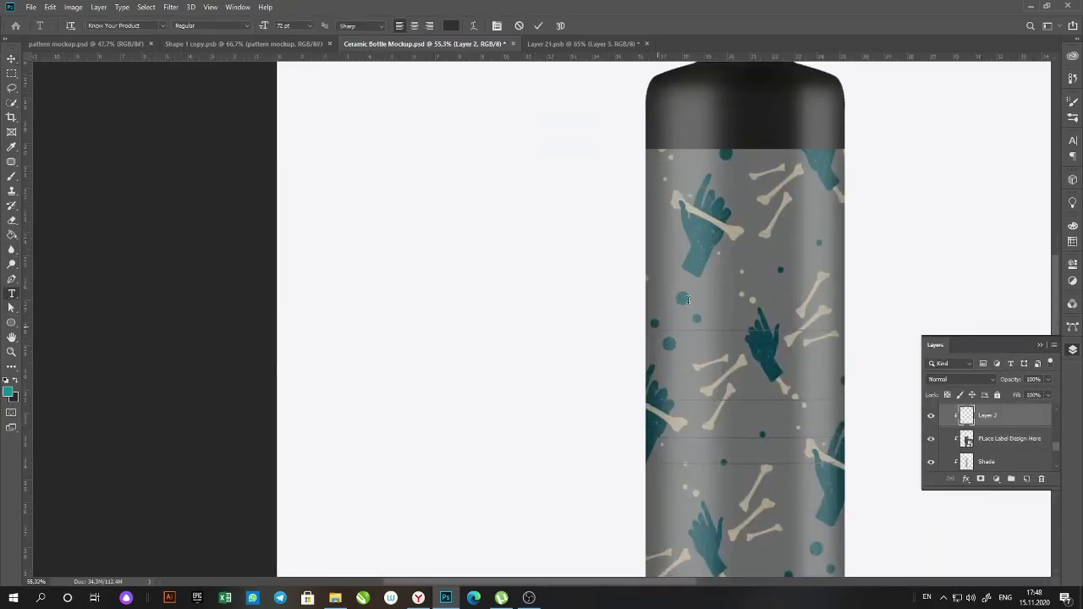
{"action": "left_click", "coordinate": [687, 299]}
{"action": "type", "text": "BONBONY"}
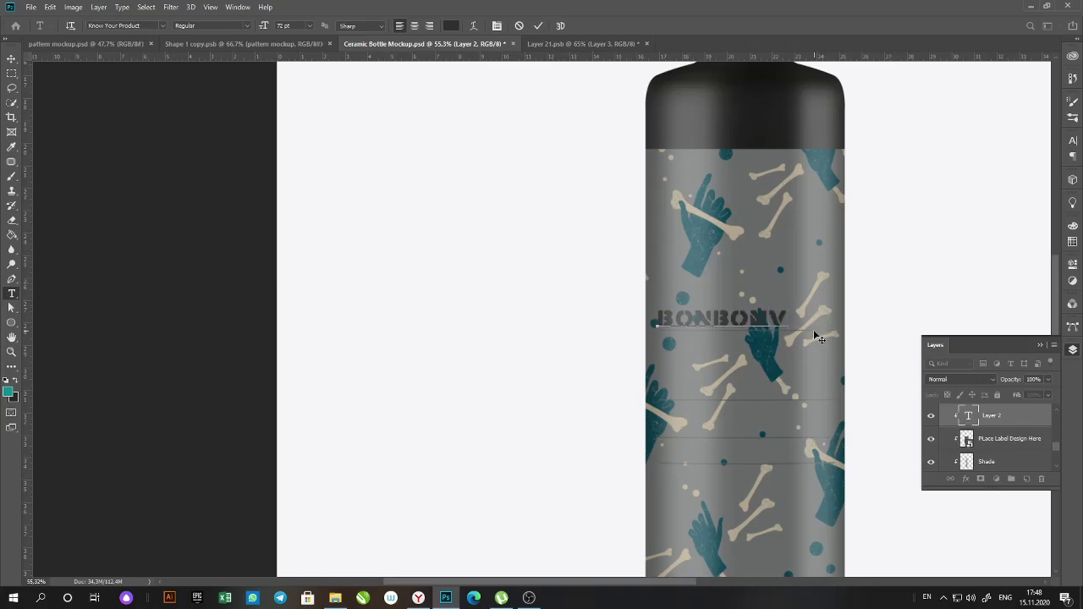
{"action": "key", "text": "BackSpace"}
{"action": "left_click", "coordinate": [814, 334]}
Tilt the BONBON text diagonally upward, enlarge it to span the bottle's width, and position it on the upper part of the label.
{"action": "key", "text": "v"}
{"action": "left_click_drag", "start_coordinate": [739, 321], "coordinate": [799, 250]}
{"action": "left_click_drag", "start_coordinate": [772, 297], "coordinate": [751, 245]}
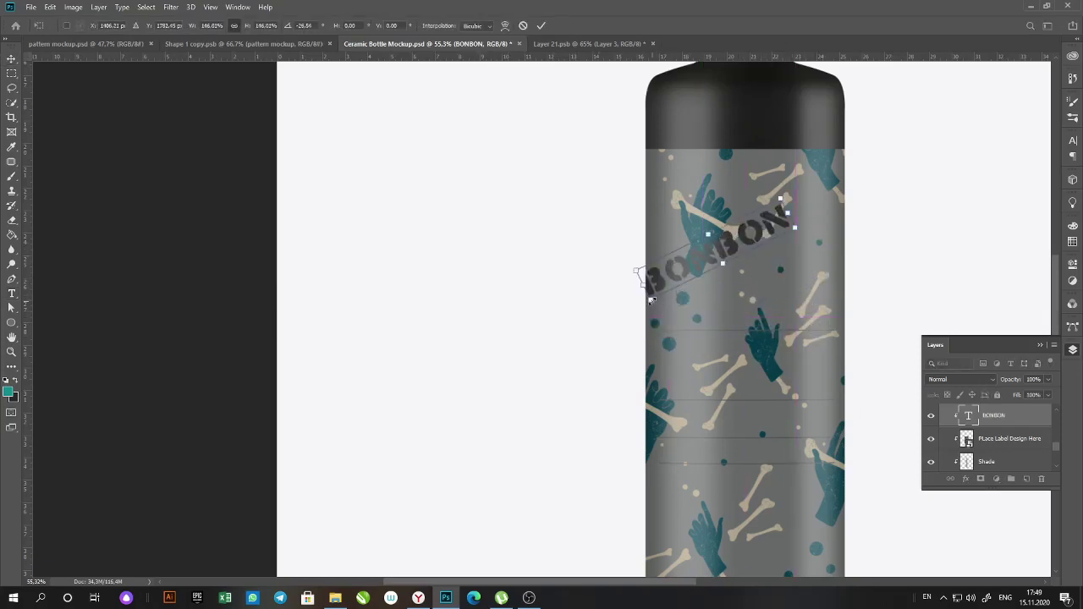
{"action": "left_click_drag", "start_coordinate": [652, 301], "coordinate": [601, 338]}
{"action": "left_click_drag", "start_coordinate": [693, 271], "coordinate": [746, 234]}
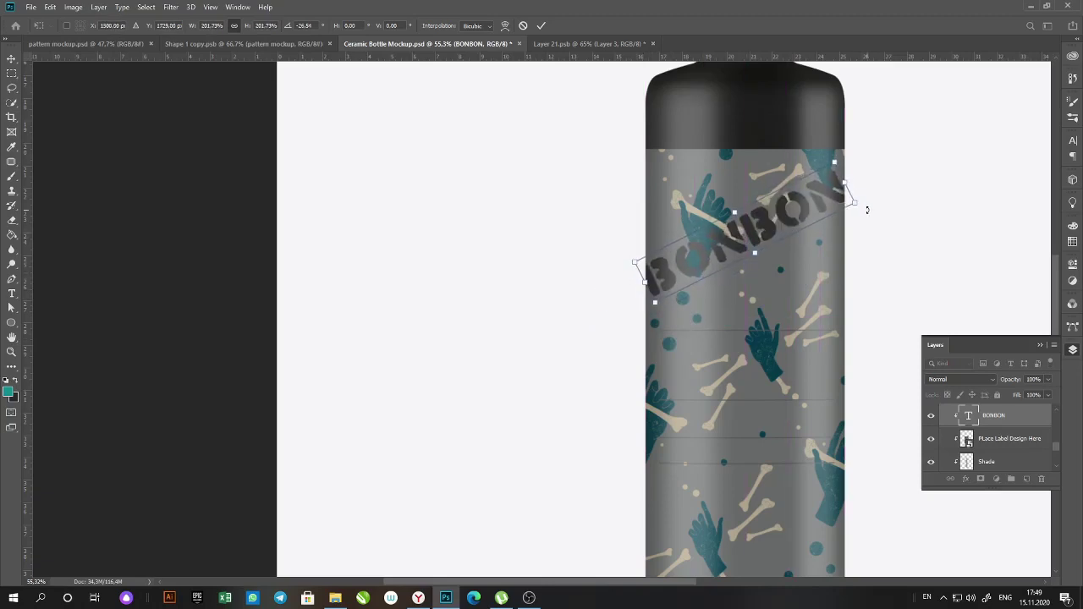
{"action": "left_click_drag", "start_coordinate": [866, 209], "coordinate": [861, 196]}
{"action": "left_click_drag", "start_coordinate": [773, 208], "coordinate": [773, 199]}
{"action": "left_click_drag", "start_coordinate": [832, 158], "coordinate": [828, 220]}
{"action": "key", "text": "Return"}
Apply a Satin layer style in Multiply mode to the BONBON text and adjust its angle.
{"action": "key", "text": "ctrl+0"}
{"action": "scroll", "coordinate": [904, 314], "scroll_direction": "down", "scroll_amount": 2}
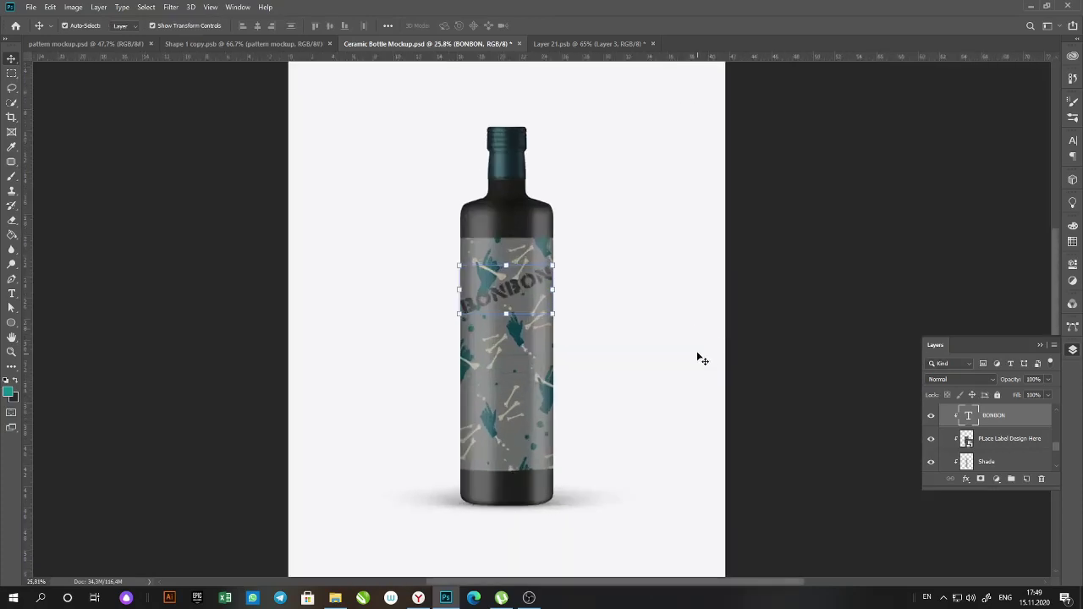
{"action": "left_click", "coordinate": [966, 480]}
{"action": "left_click", "coordinate": [989, 428]}
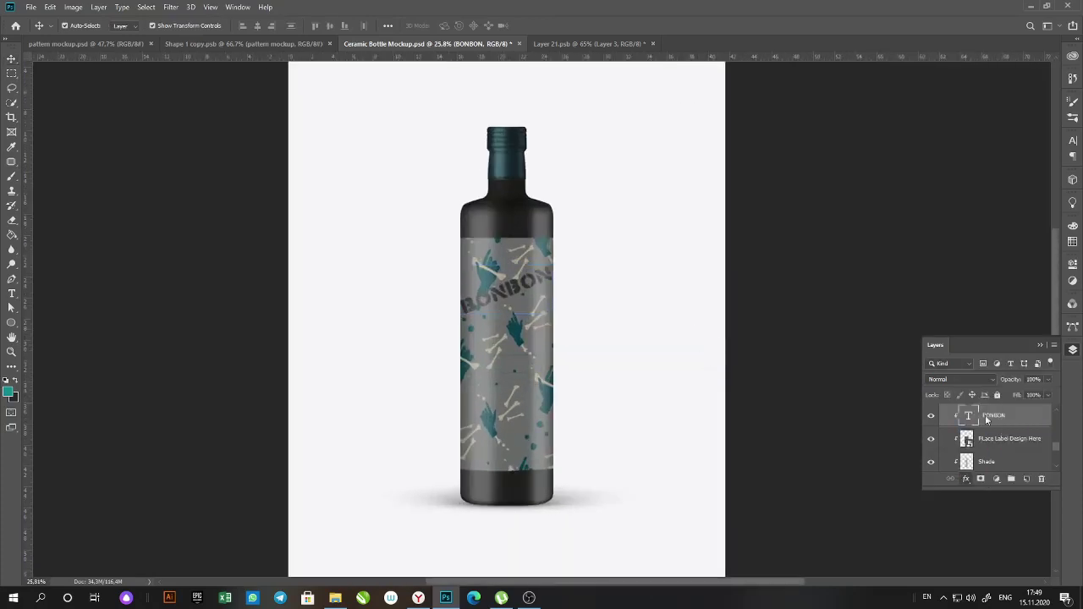
{"action": "left_click_drag", "start_coordinate": [861, 335], "coordinate": [837, 345]}
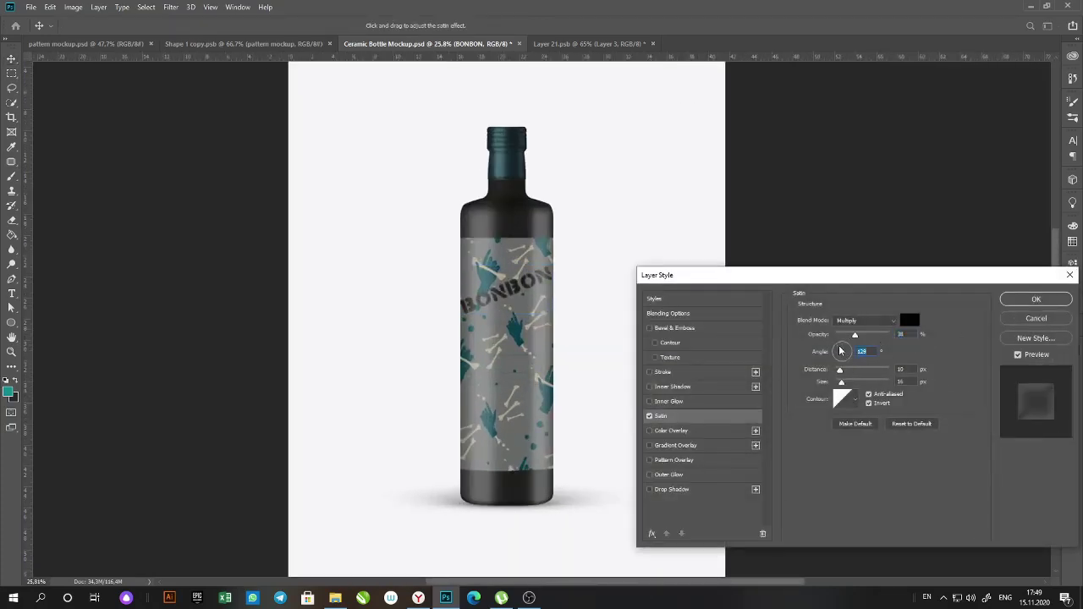
{"action": "left_click", "coordinate": [1015, 306]}
Hide the white BG layer and quick-export the bottle mockup as a PNG with a transparent background.
{"action": "scroll", "coordinate": [706, 352], "scroll_direction": "down", "scroll_amount": 2}
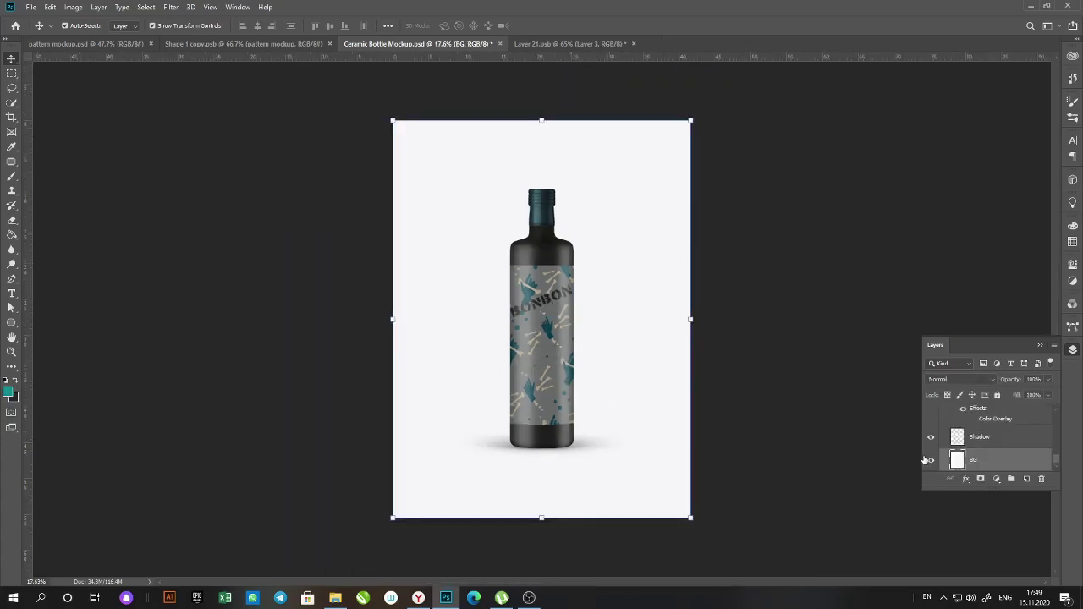
{"action": "left_click", "coordinate": [931, 459]}
{"action": "key", "text": "ctrl+0"}
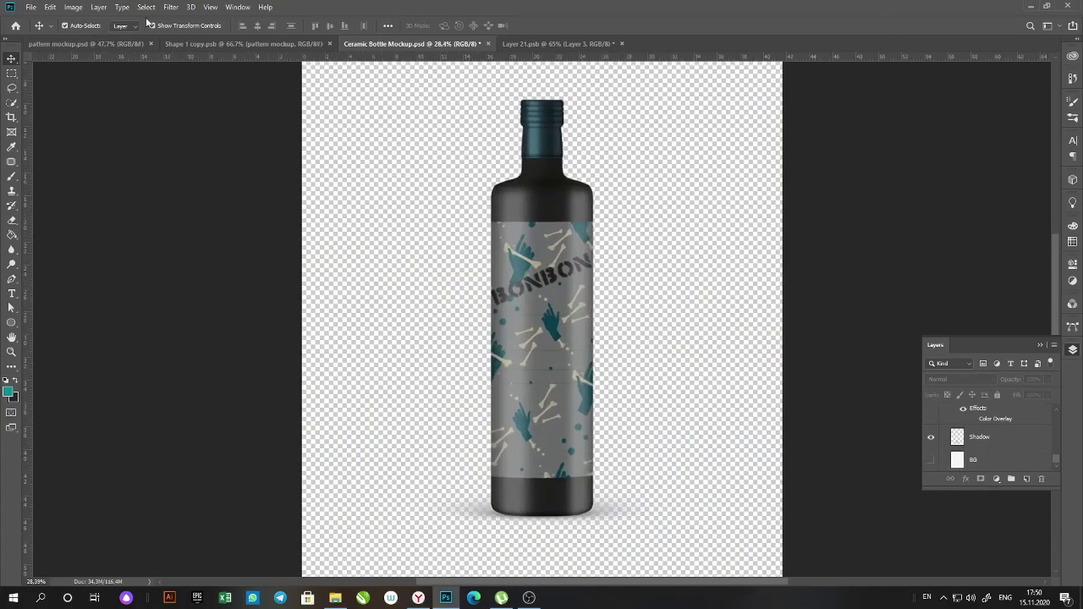
{"action": "left_click", "coordinate": [31, 7]}
{"action": "left_click", "coordinate": [212, 162]}
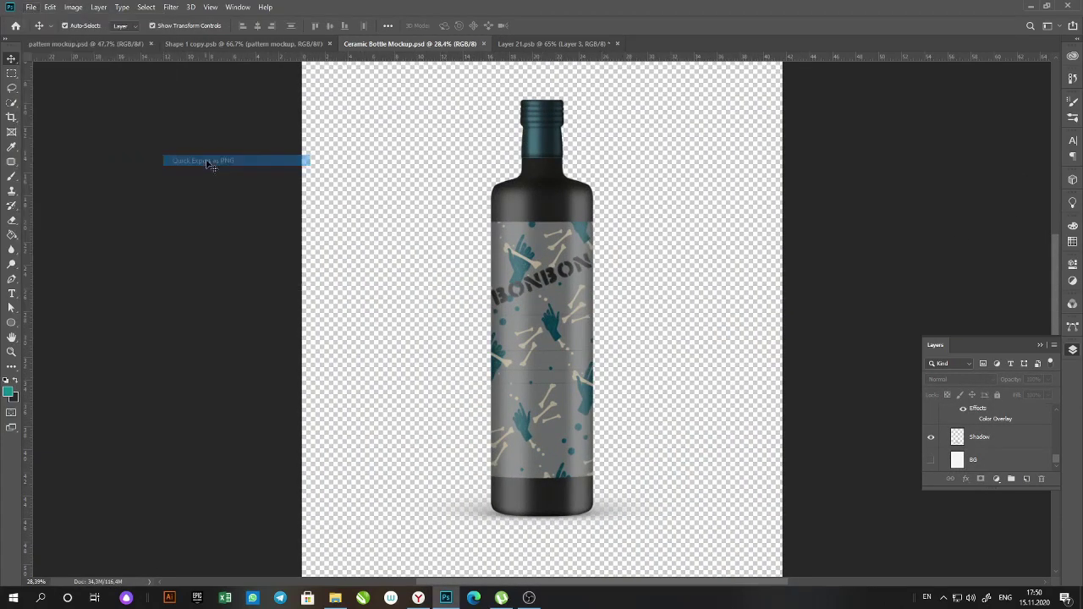
{"action": "left_click", "coordinate": [446, 285]}
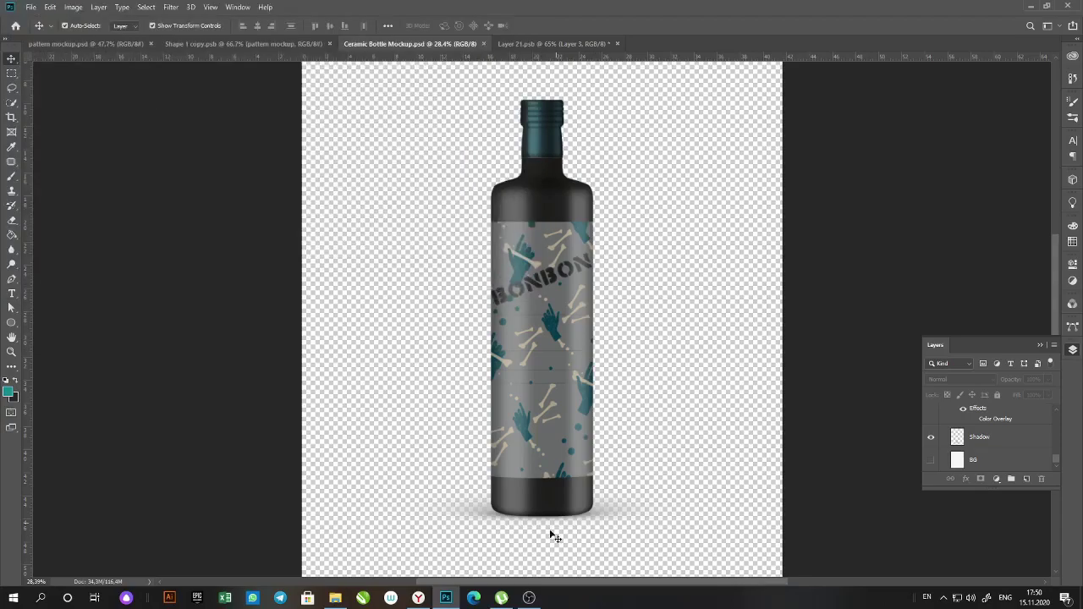
{"action": "left_click", "coordinate": [530, 599]}
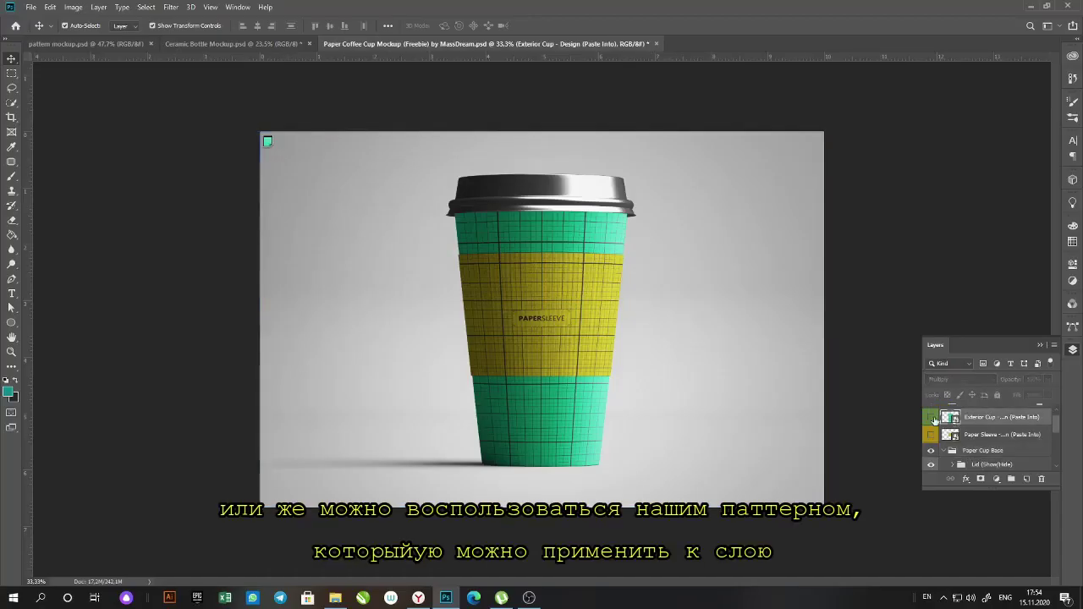
In the Exterior Cup design's smart object, hide the green Background and add a hand-and-bone pattern fill layer at a reduced scale.
{"action": "double_click", "coordinate": [946, 417]}
{"action": "left_click", "coordinate": [931, 438]}
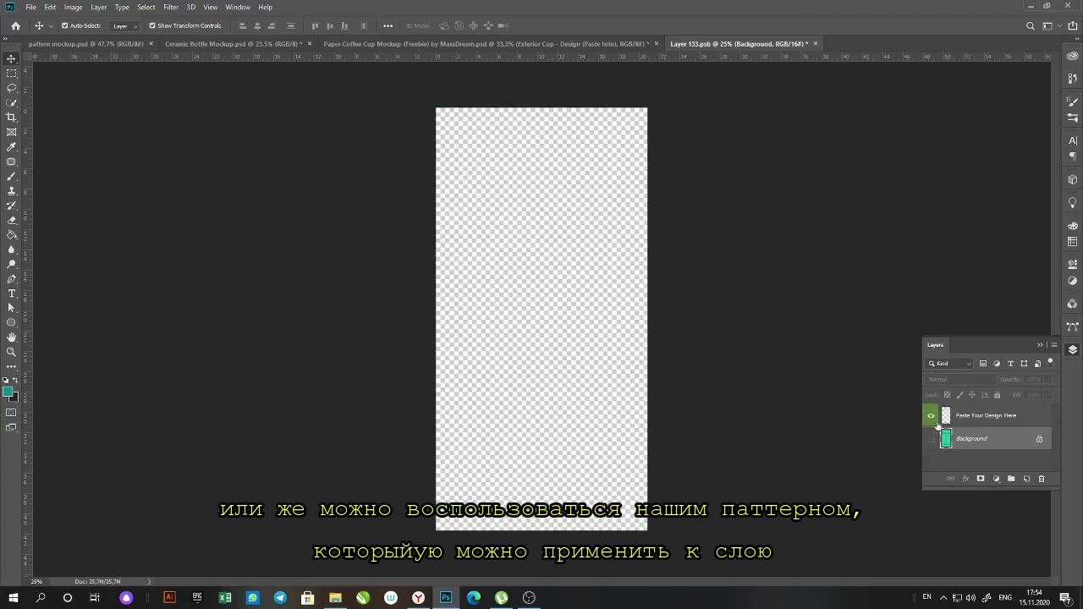
{"action": "left_click", "coordinate": [997, 479]}
{"action": "left_click", "coordinate": [997, 479]}
{"action": "left_click", "coordinate": [997, 479]}
{"action": "left_click", "coordinate": [1007, 300]}
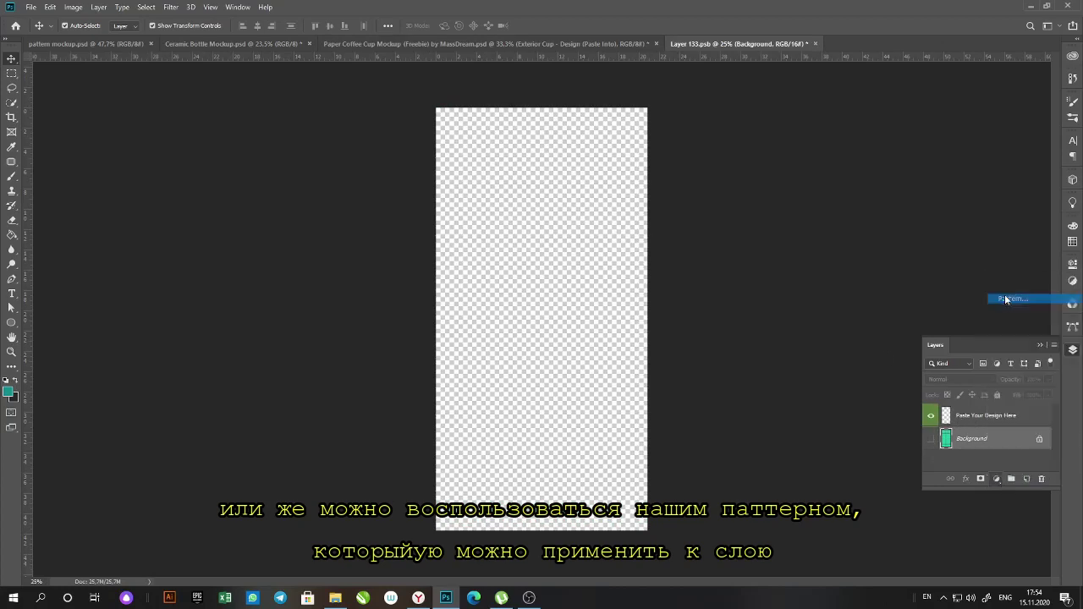
{"action": "left_click_drag", "start_coordinate": [547, 199], "coordinate": [546, 193]}
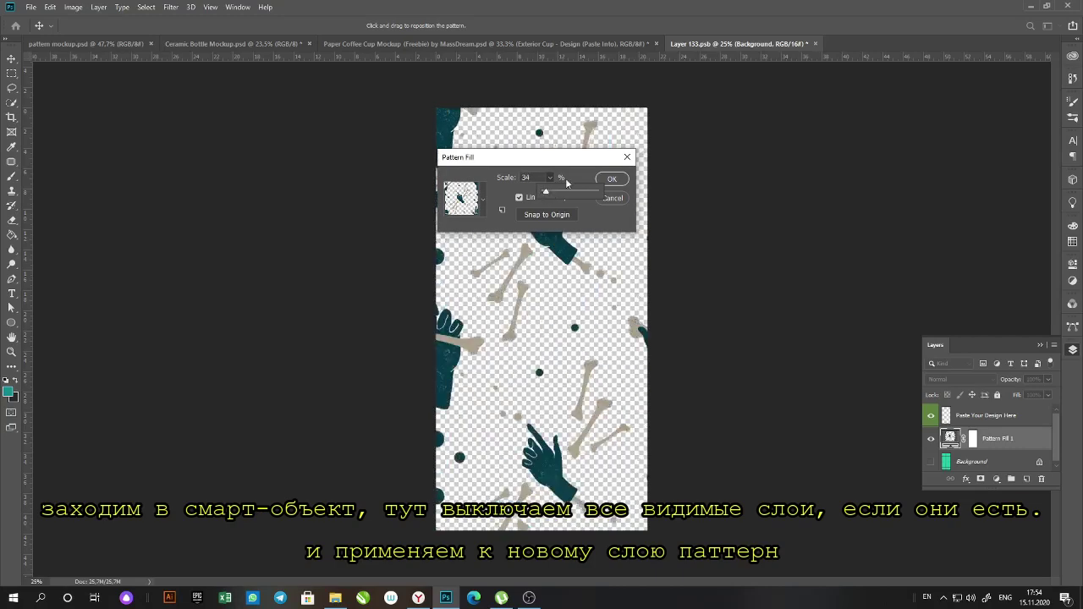
{"action": "key", "text": "ctrl+plus"}
{"action": "left_click_drag", "start_coordinate": [546, 193], "coordinate": [542, 193]}
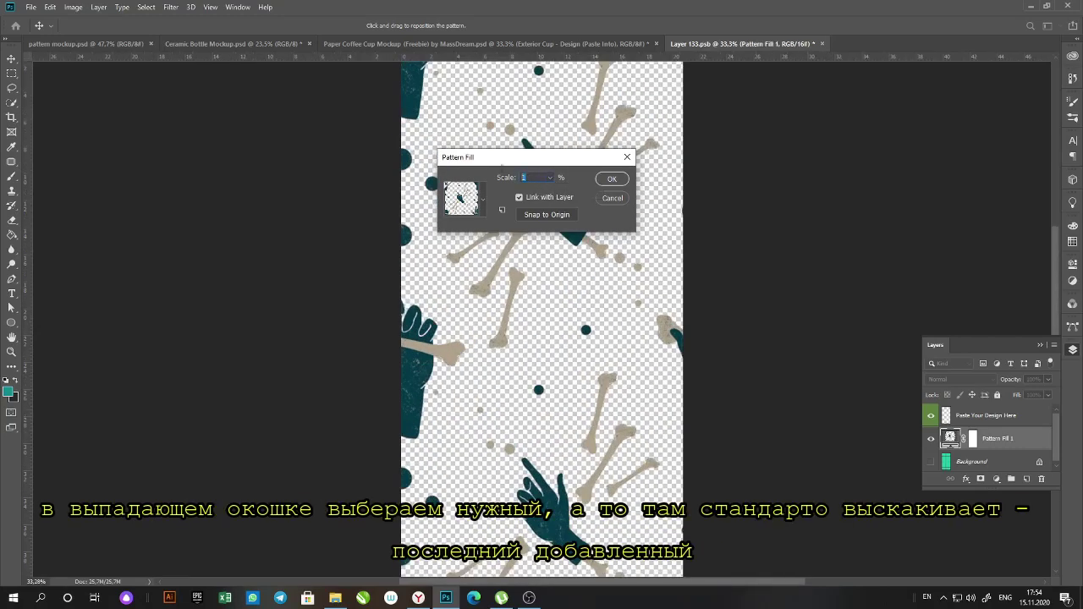
{"action": "key", "text": "Return"}
{"action": "key", "text": "ctrl+minus"}
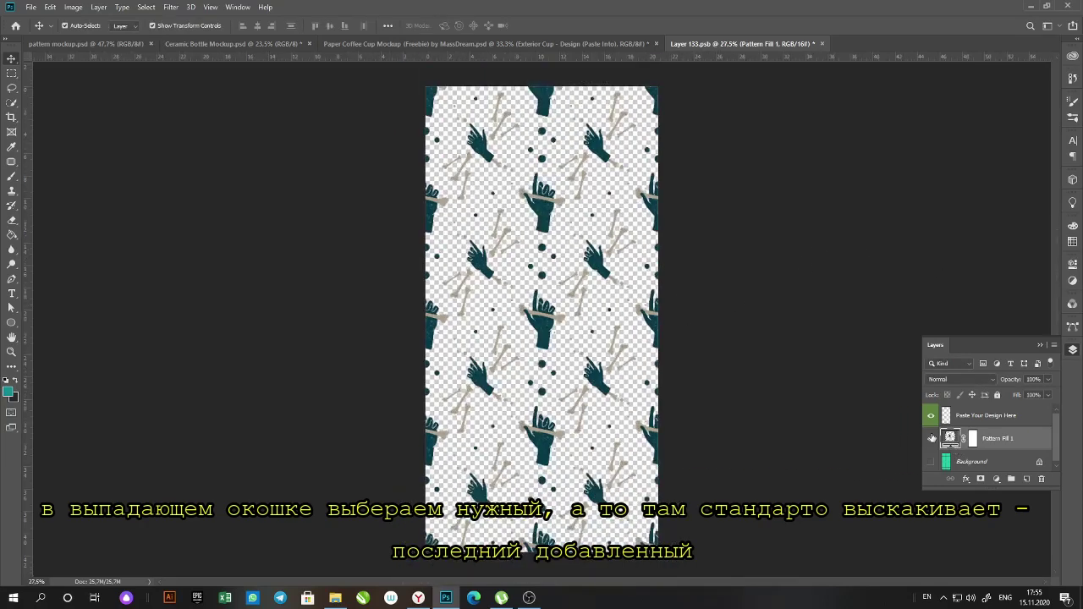
Switch the cup design's pattern fill to the cloud-and-lightning pattern, keeping the 15% scale.
{"action": "double_click", "coordinate": [950, 438]}
{"action": "left_click", "coordinate": [483, 201]}
{"action": "scroll", "coordinate": [503, 296], "scroll_direction": "down", "scroll_amount": 2}
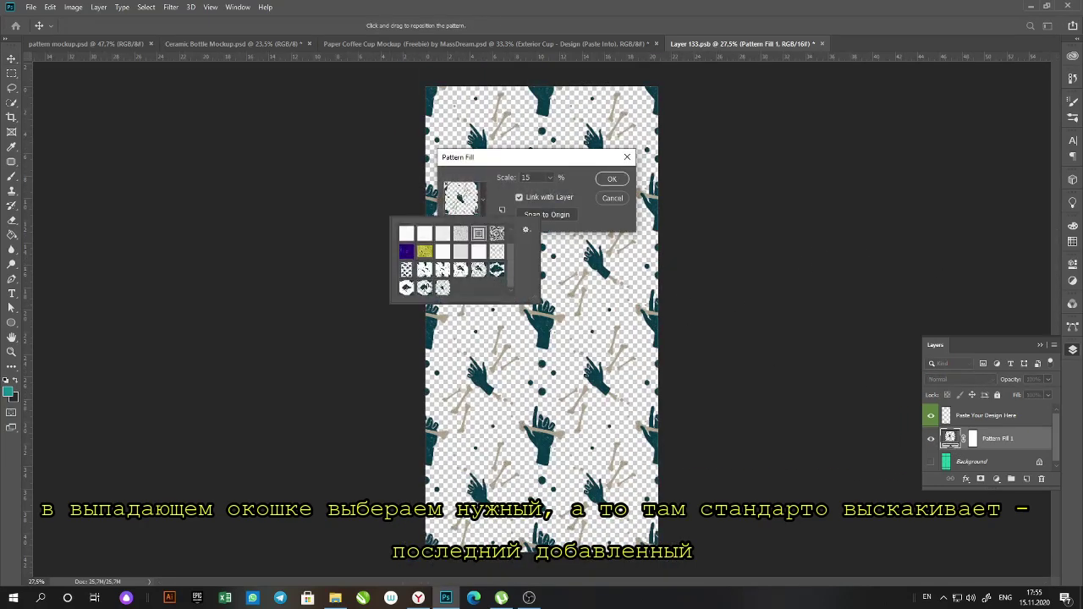
{"action": "left_click", "coordinate": [425, 286]}
{"action": "left_click", "coordinate": [647, 346]}
{"action": "left_click", "coordinate": [611, 179]}
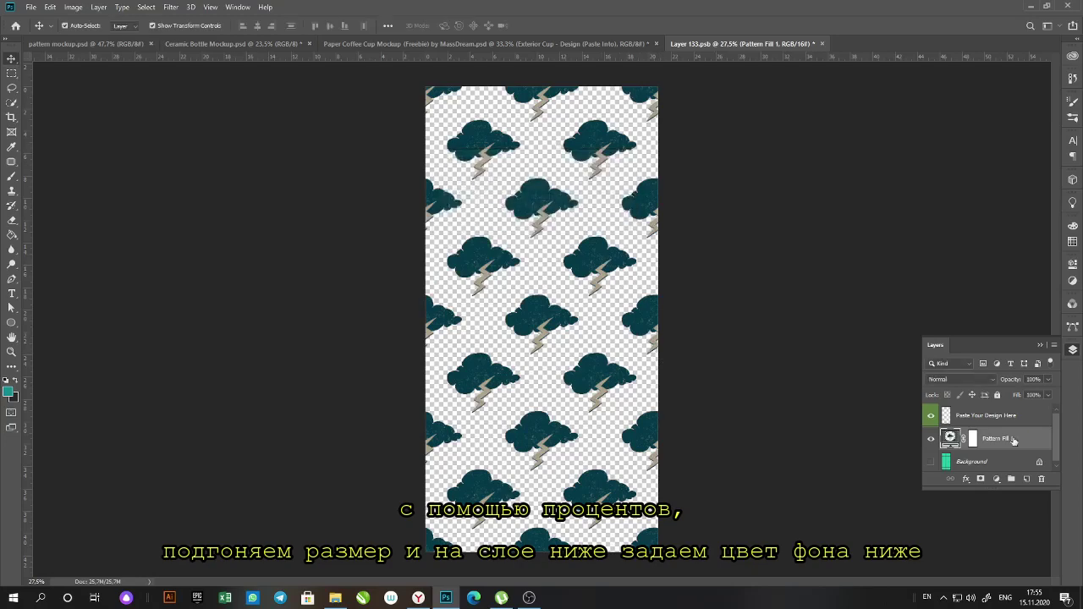
Add a dark red Solid Color fill layer beneath the cloud pattern, save the smart object, and return to the coffee cup mockup.
{"action": "left_click", "coordinate": [1027, 479], "text": "ctrl"}
{"action": "left_click", "coordinate": [996, 479]}
{"action": "left_click", "coordinate": [1007, 287]}
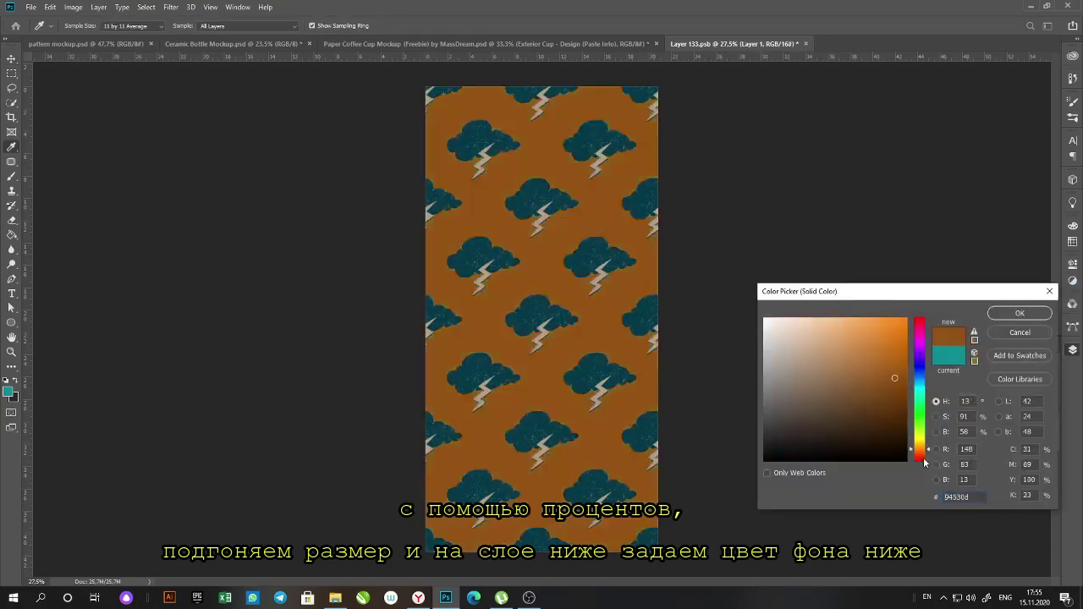
{"action": "left_click_drag", "start_coordinate": [897, 372], "coordinate": [872, 425]}
{"action": "left_click", "coordinate": [1020, 314]}
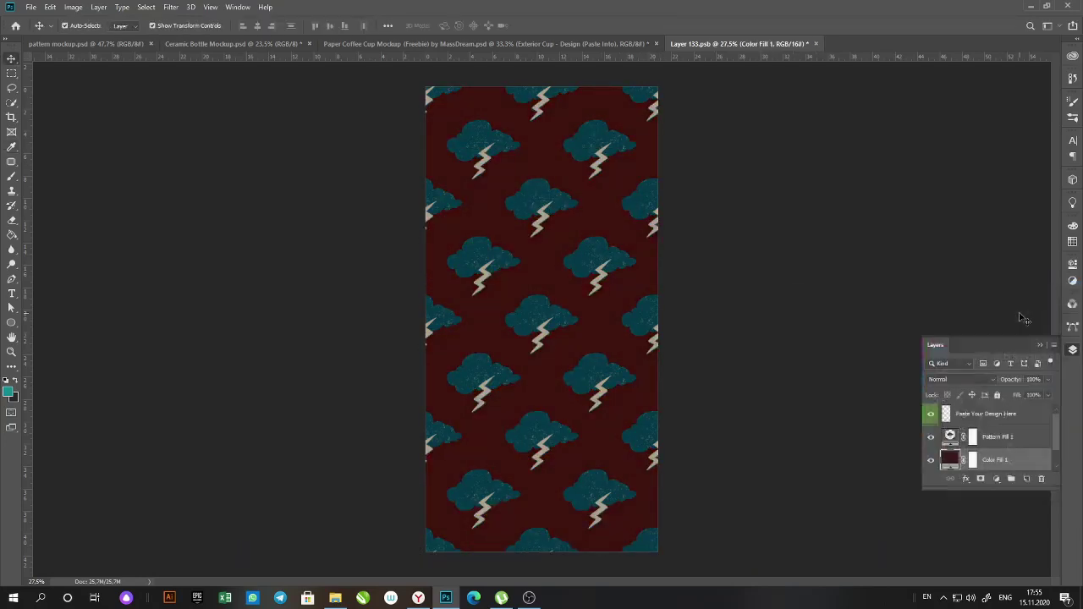
{"action": "key", "text": "ctrl+s"}
{"action": "left_click", "coordinate": [576, 46]}
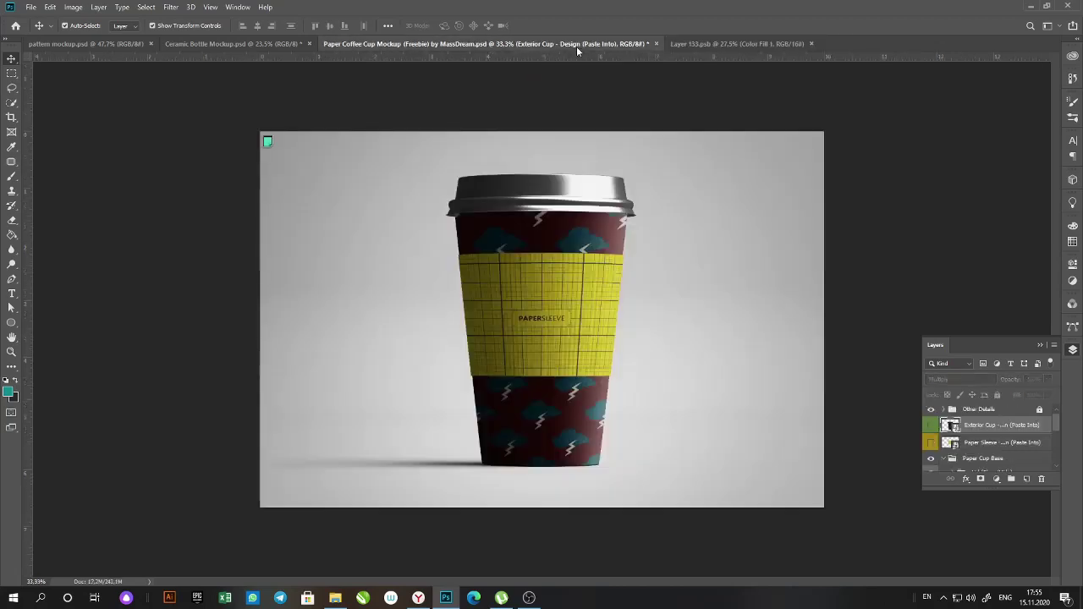
Open the Paper Sleeve design's smart object and cover its yellow grid background with a Solid Color fill of a89f88.
{"action": "double_click", "coordinate": [951, 444]}
{"action": "left_click", "coordinate": [997, 479]}
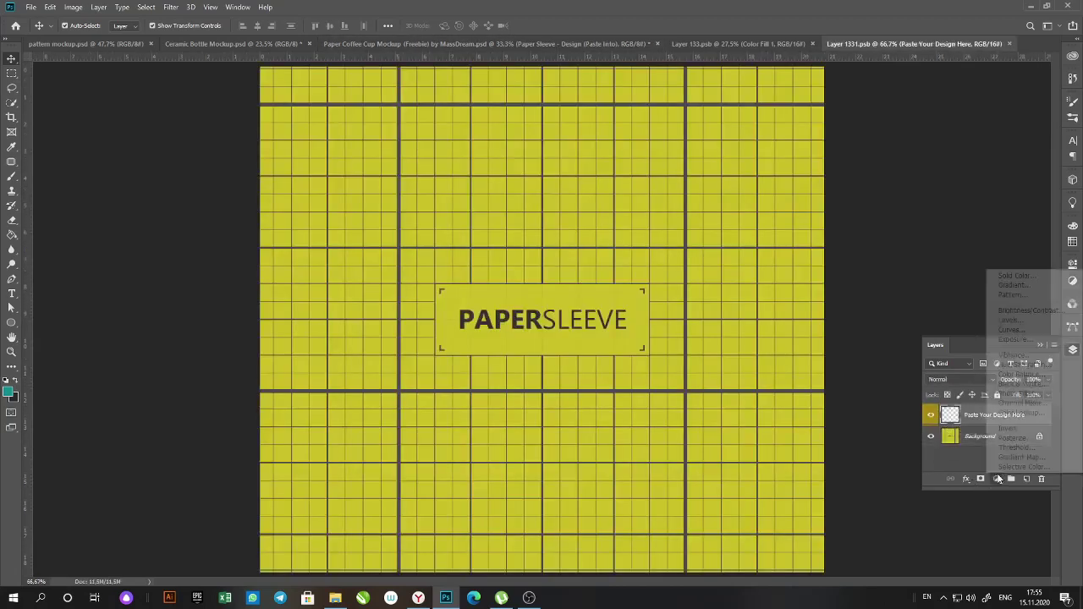
{"action": "left_click", "coordinate": [1013, 275]}
{"action": "left_click", "coordinate": [908, 435]}
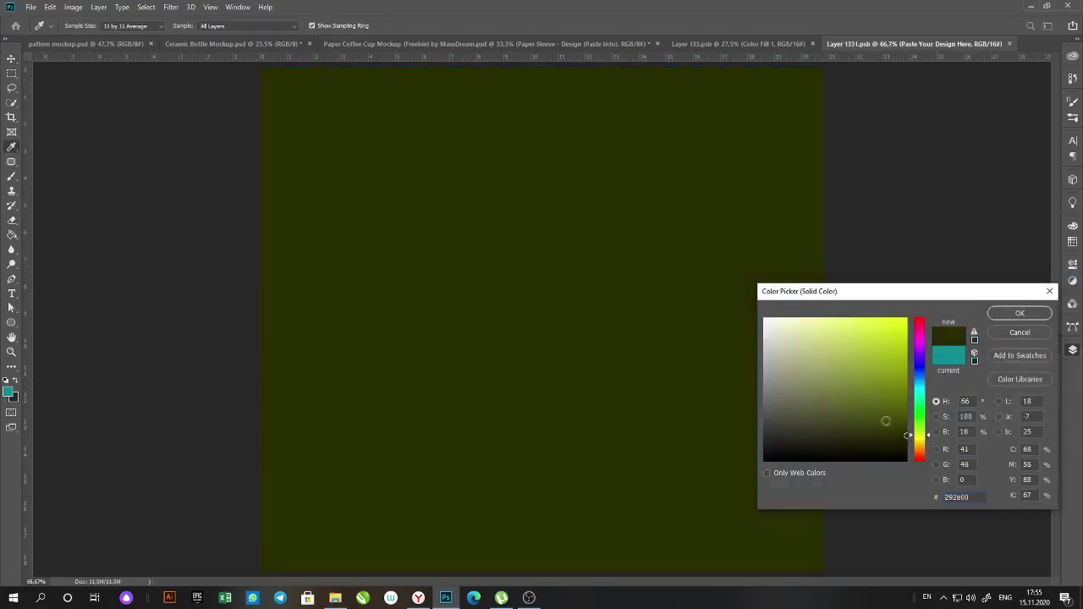
{"action": "type", "text": "a89f88"}
{"action": "left_click", "coordinate": [1018, 314]}
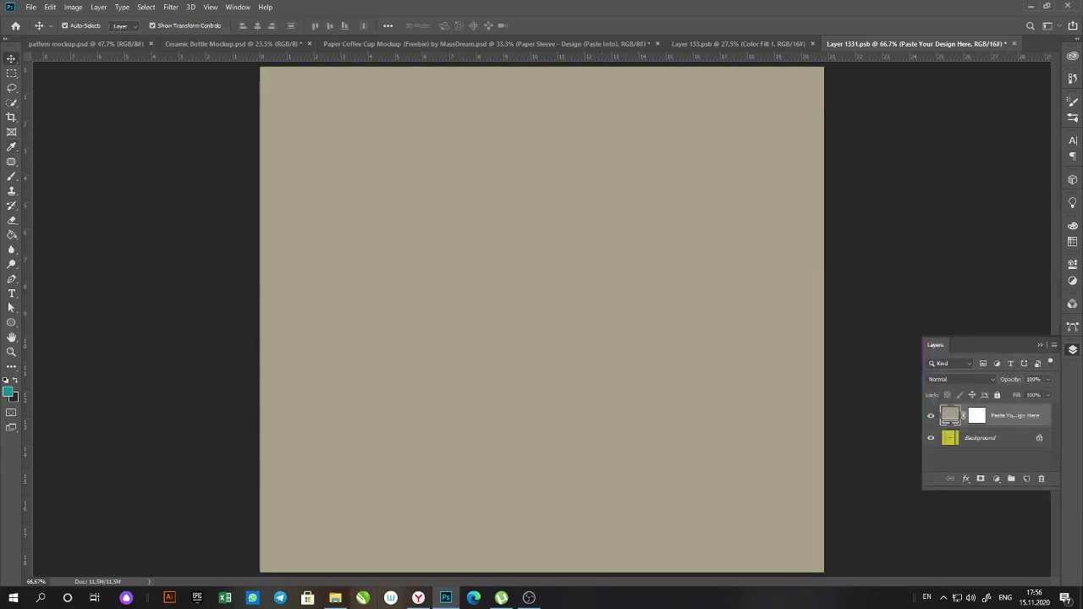
Place the bone 2 image from the pattern folder into the paper sleeve design.
{"action": "left_click", "coordinate": [336, 599]}
{"action": "left_click", "coordinate": [364, 343]}
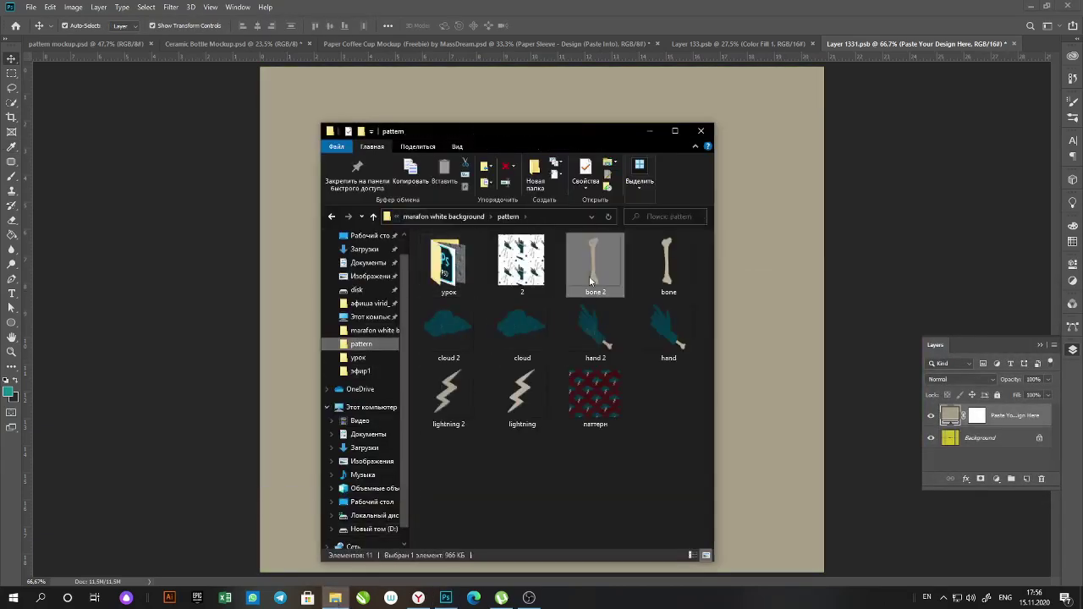
{"action": "left_click_drag", "start_coordinate": [597, 262], "coordinate": [911, 444]}
Recolor the sleeve's solid color fill to a darker neutral gray.
{"action": "double_click", "coordinate": [951, 437]}
{"action": "left_click_drag", "start_coordinate": [769, 341], "coordinate": [767, 388]}
{"action": "left_click", "coordinate": [1019, 314]}
Rotate the bone 90° to horizontal, center it on the sleeve design, save the smart object, and return to the cup mockup.
{"action": "left_click", "coordinate": [954, 416]}
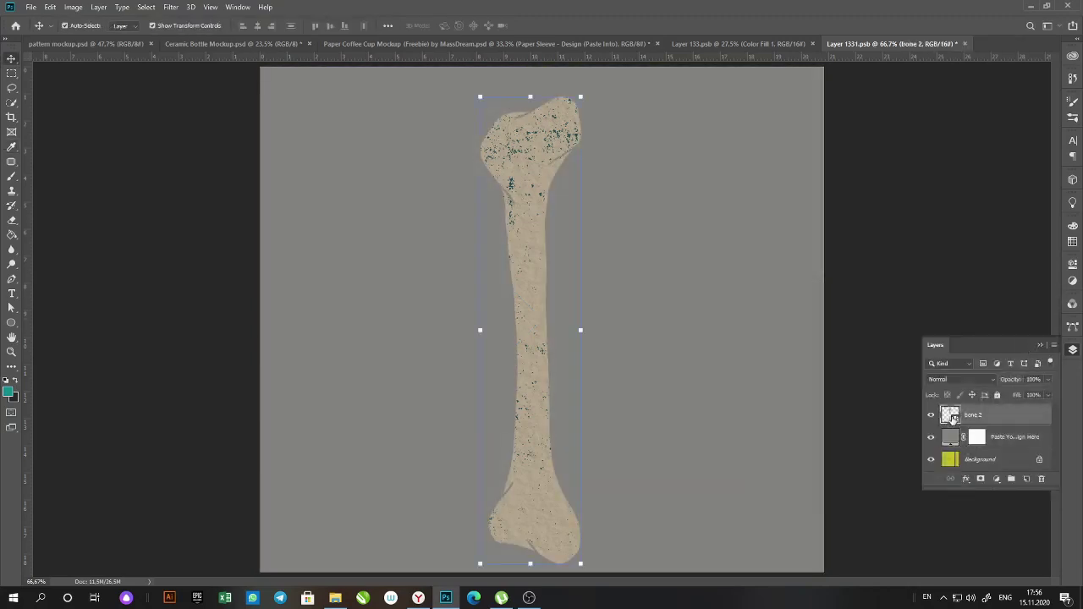
{"action": "scroll", "coordinate": [744, 519], "scroll_direction": "down", "scroll_amount": 3}
{"action": "left_click_drag", "start_coordinate": [745, 520], "coordinate": [438, 382]}
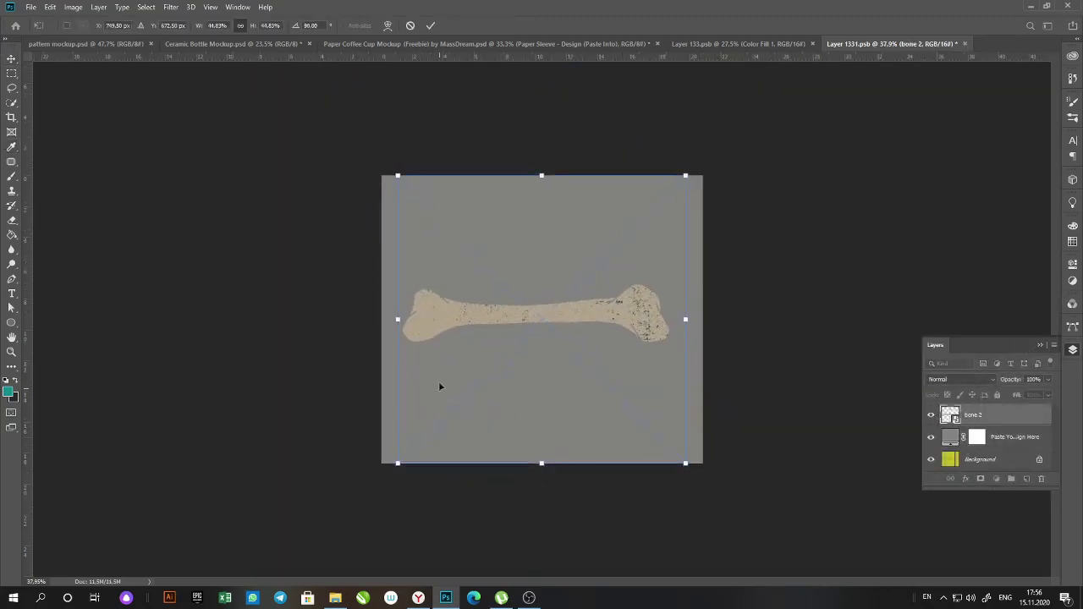
{"action": "key", "text": "Return"}
{"action": "left_click_drag", "start_coordinate": [534, 323], "coordinate": [546, 319]}
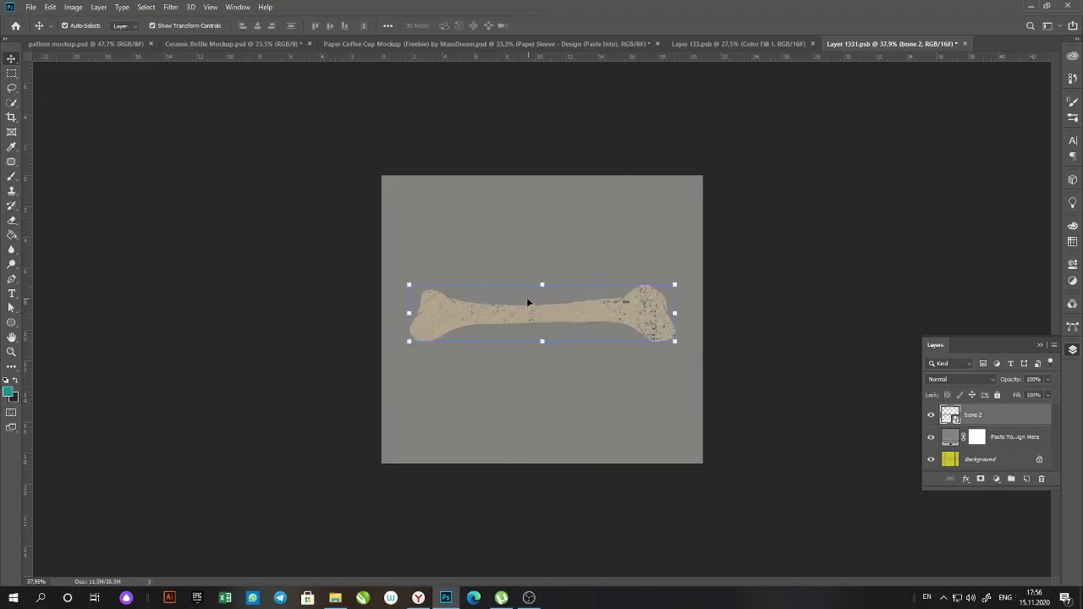
{"action": "key", "text": "ctrl+s"}
{"action": "left_click", "coordinate": [706, 44]}
{"action": "left_click", "coordinate": [626, 46]}
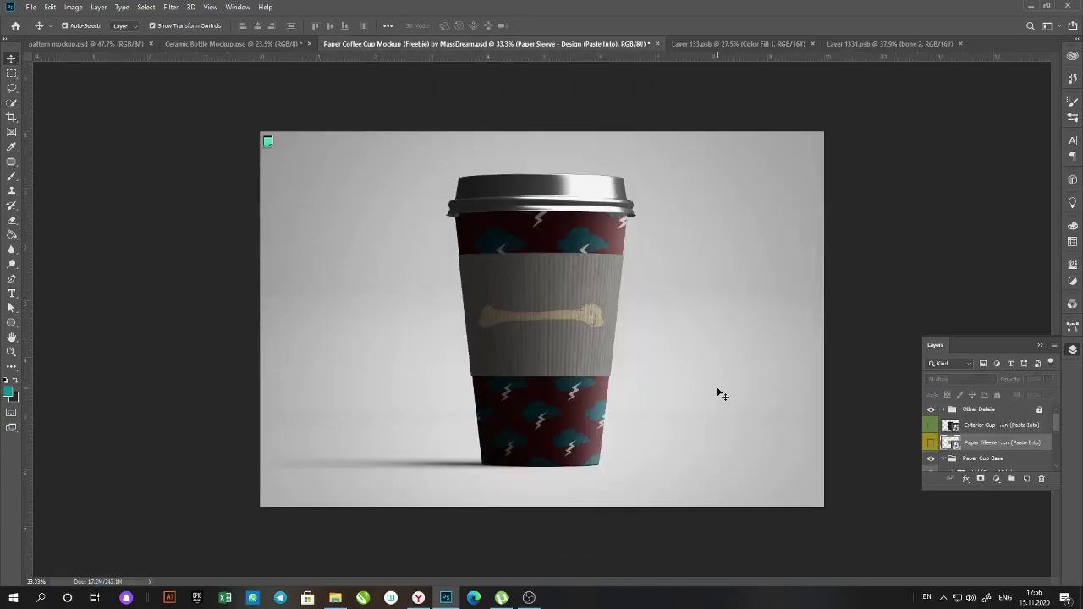
Lower the opacity of the cup lid's Specular layer to 41%.
{"action": "left_click", "coordinate": [601, 191]}
{"action": "scroll", "coordinate": [1001, 468], "scroll_direction": "down", "scroll_amount": 2}
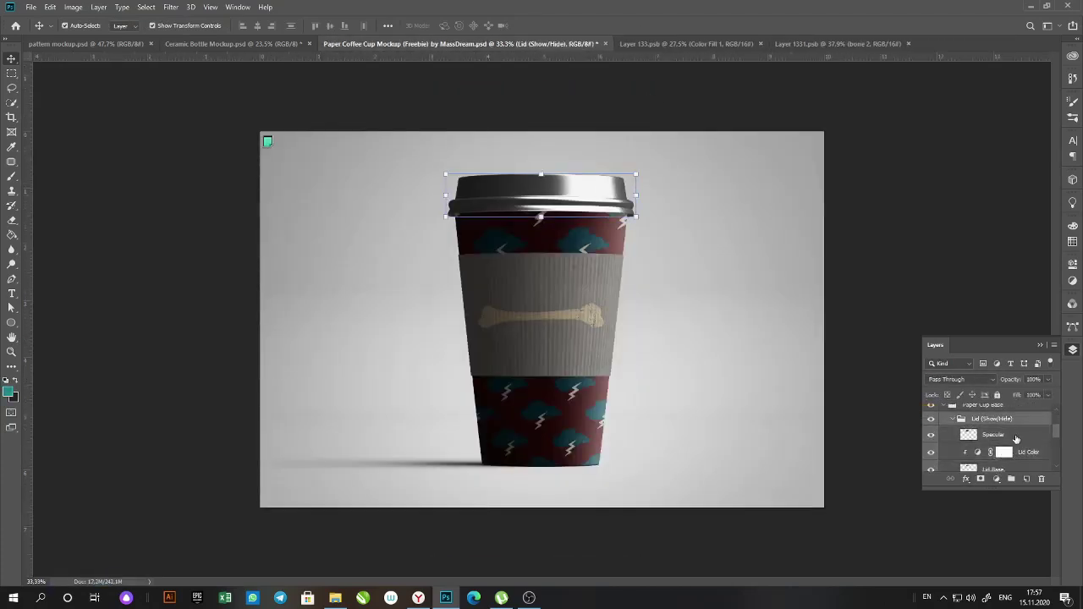
{"action": "left_click_drag", "start_coordinate": [1048, 379], "coordinate": [1018, 398]}
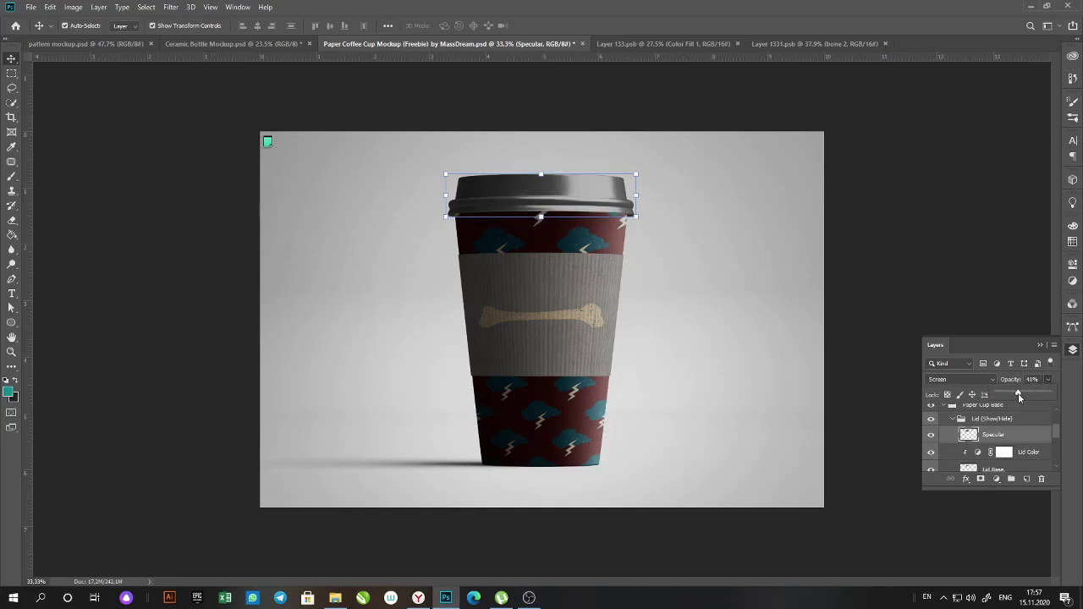
{"action": "scroll", "coordinate": [542, 338], "scroll_direction": "up", "scroll_amount": 3}
{"action": "left_click", "coordinate": [30, 8]}
{"action": "mouse_move", "coordinate": [127, 160]}
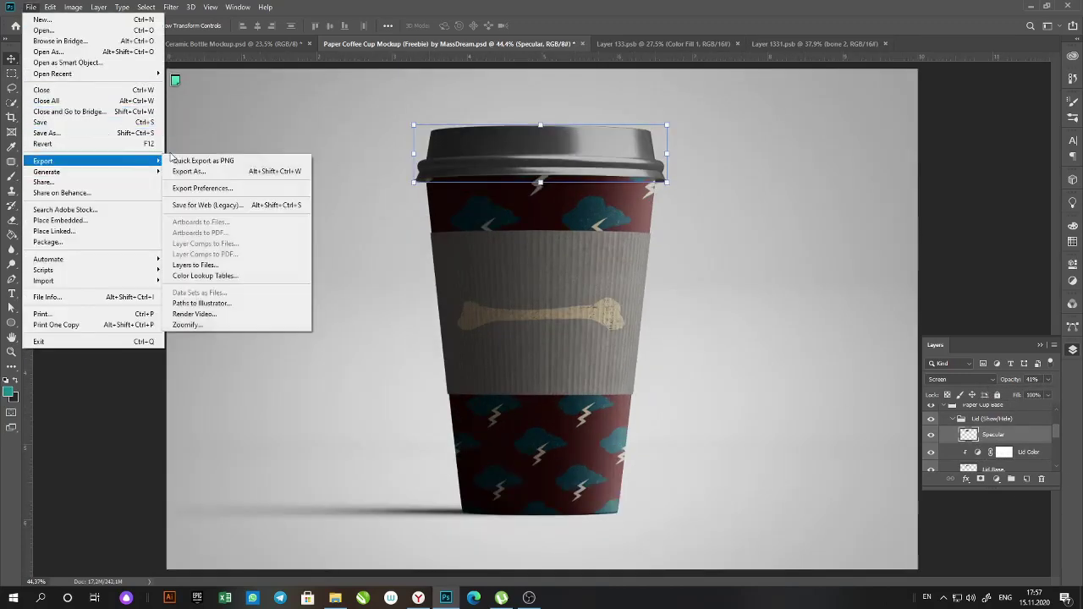
{"action": "left_click", "coordinate": [186, 160]}
{"action": "key", "text": "Escape"}
{"action": "scroll", "coordinate": [657, 255], "scroll_direction": "down", "scroll_amount": 1}
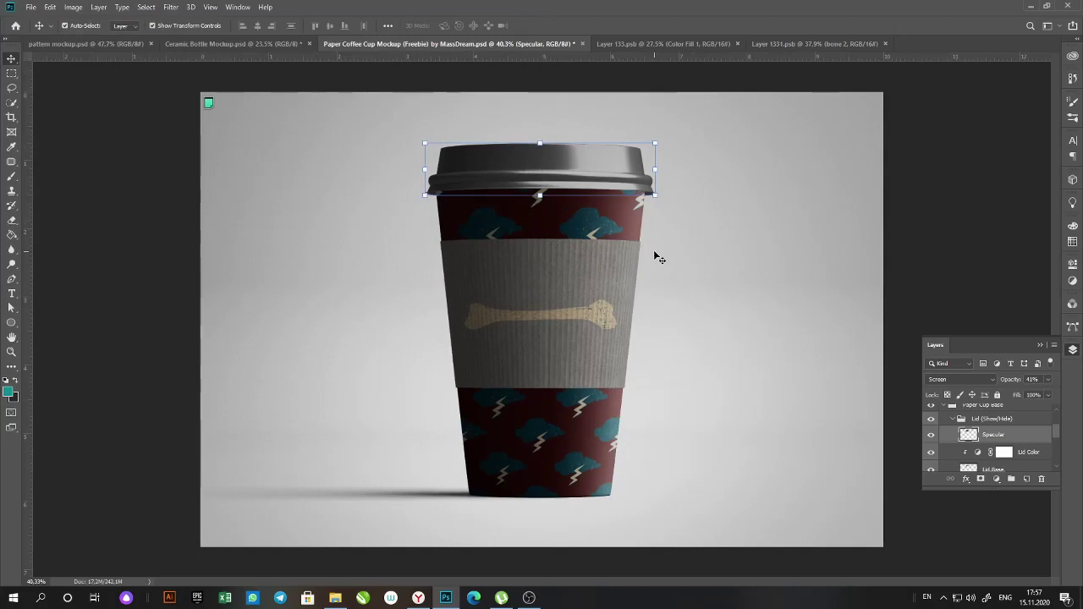